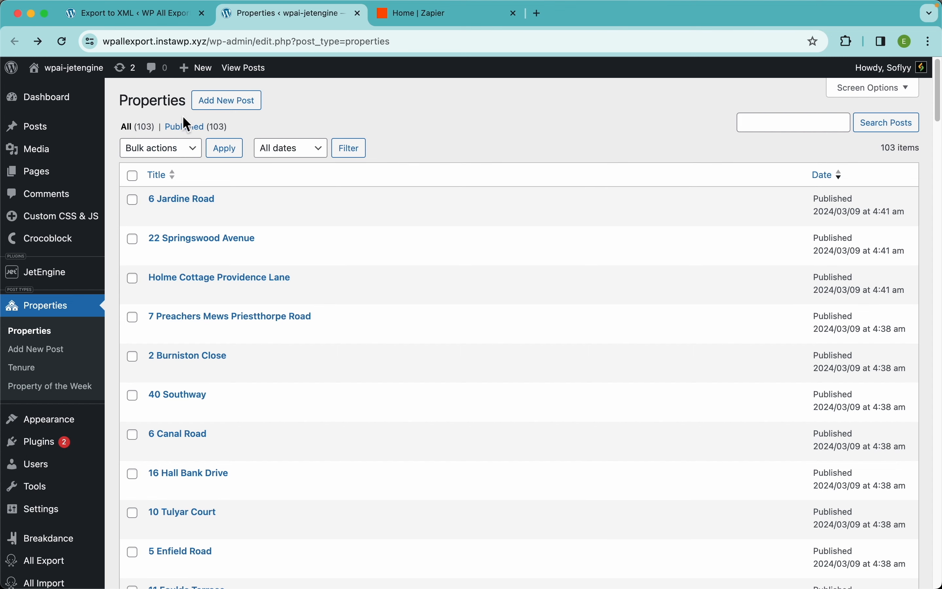
- Switch to the new export, choose Properties as the post type to export, and expand the filtering options
click(165, 15)
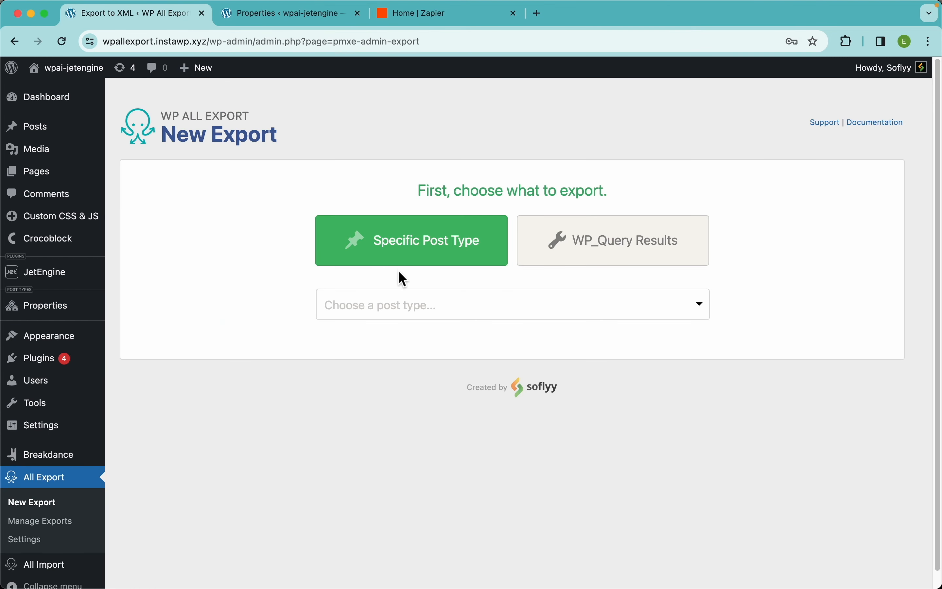
click(466, 311)
scroll(453, 496, down, 5)
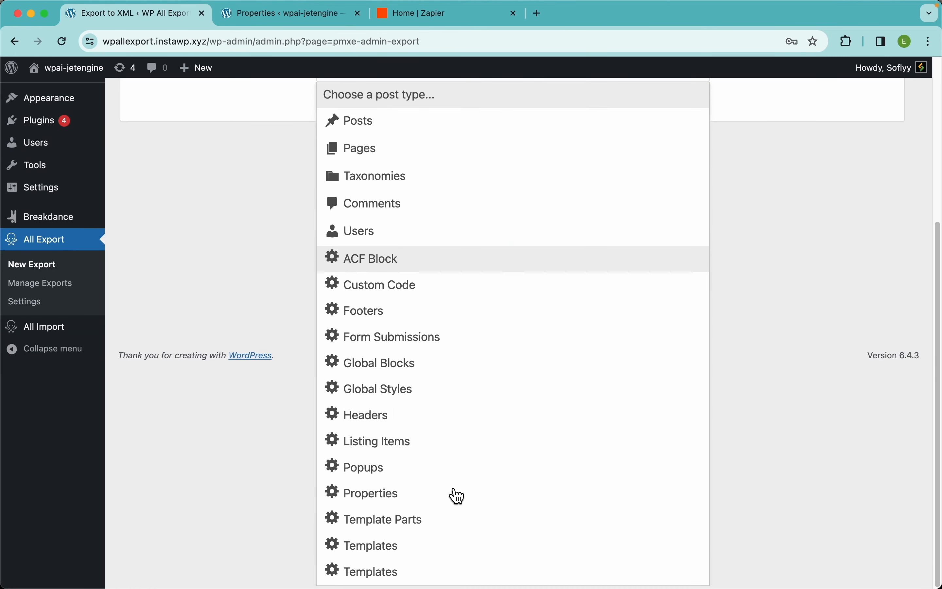
click(391, 498)
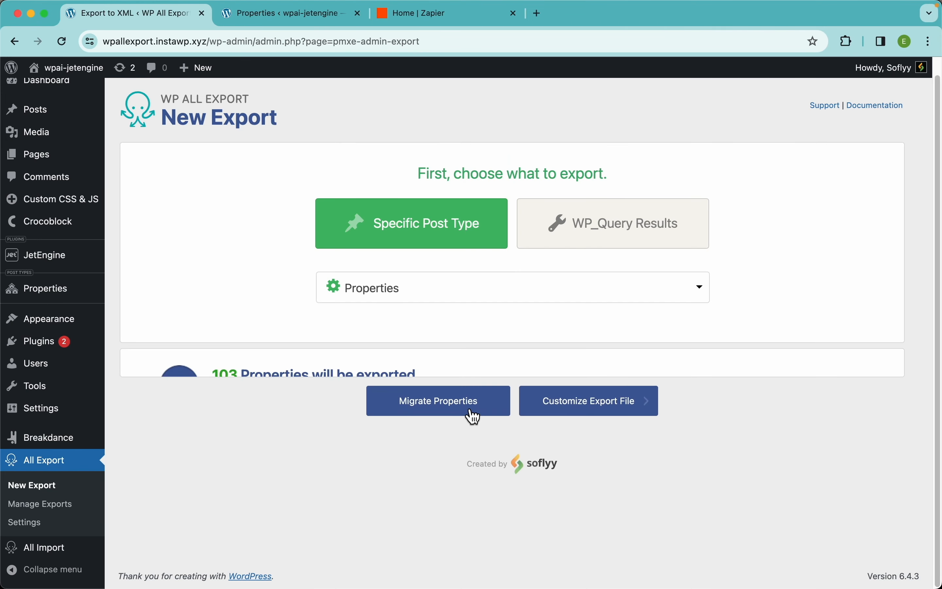
scroll(466, 407, down, 1)
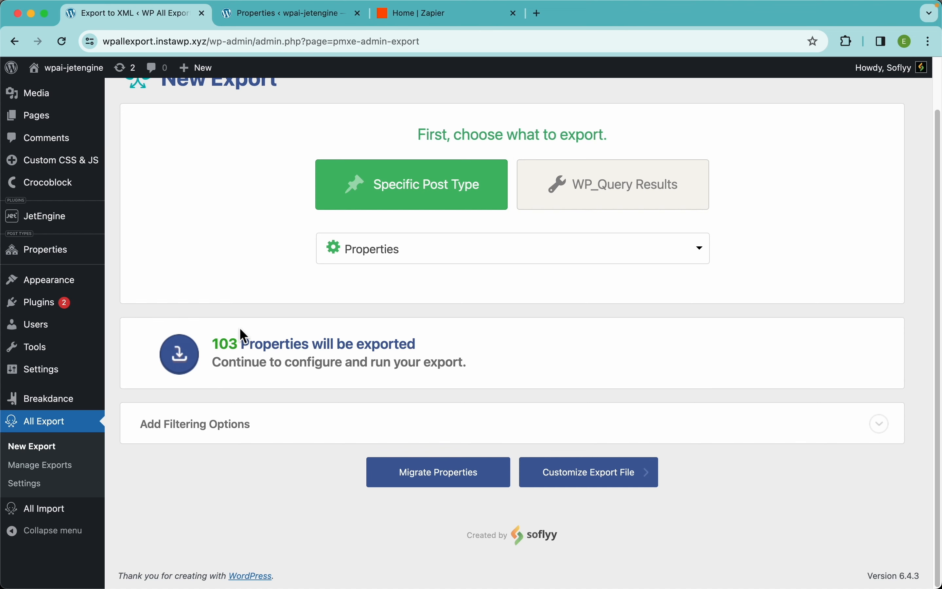
click(506, 440)
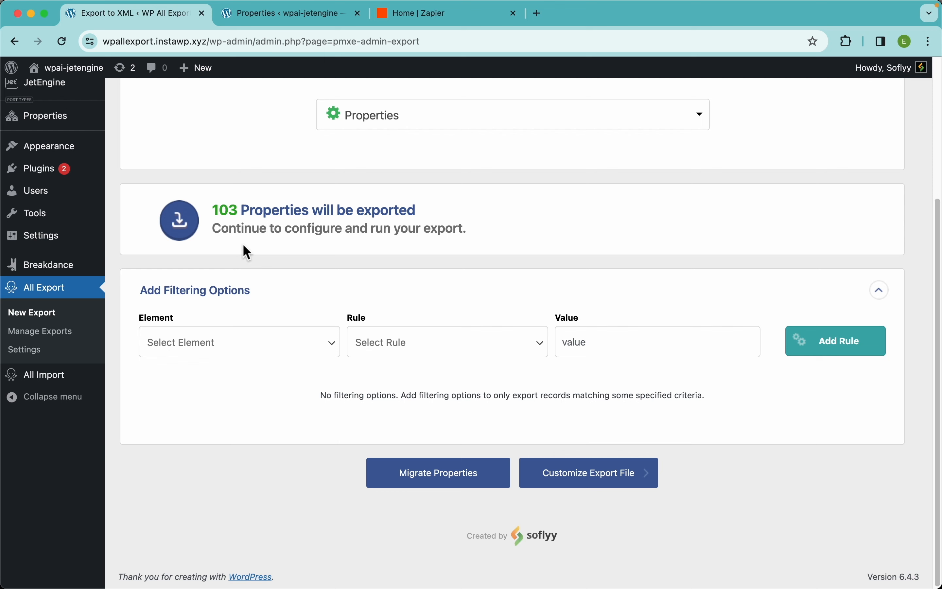
click(295, 20)
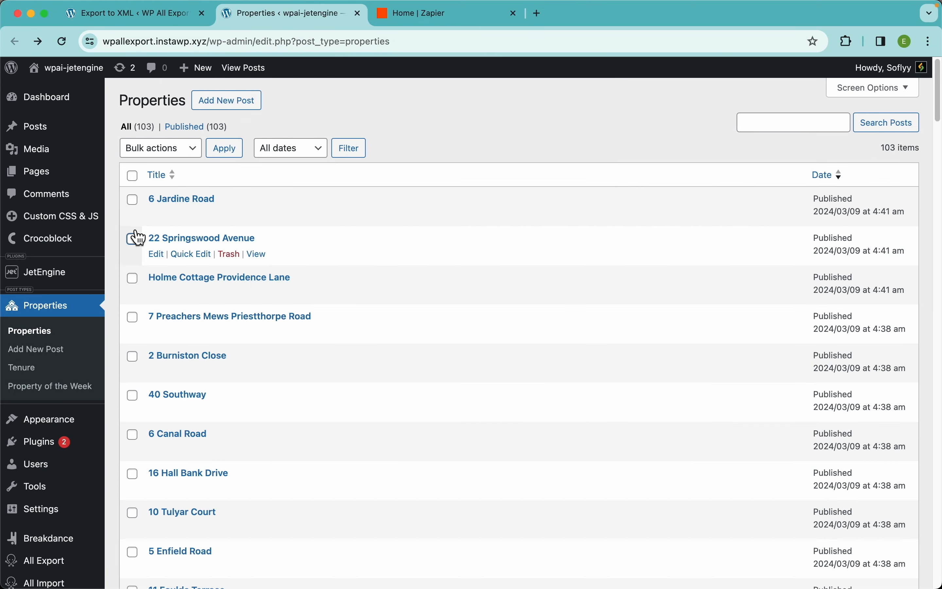
click(215, 243)
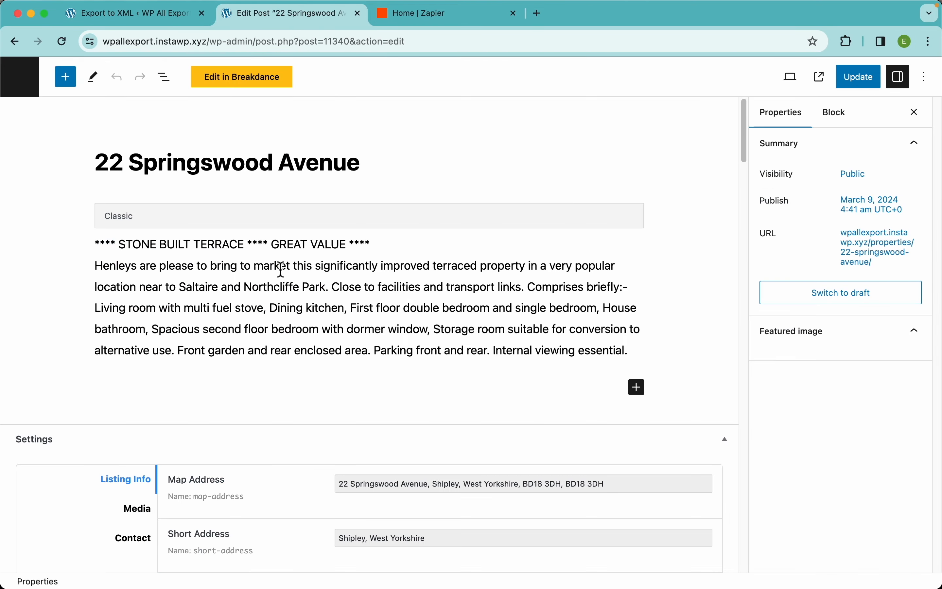
scroll(437, 374, down, 9)
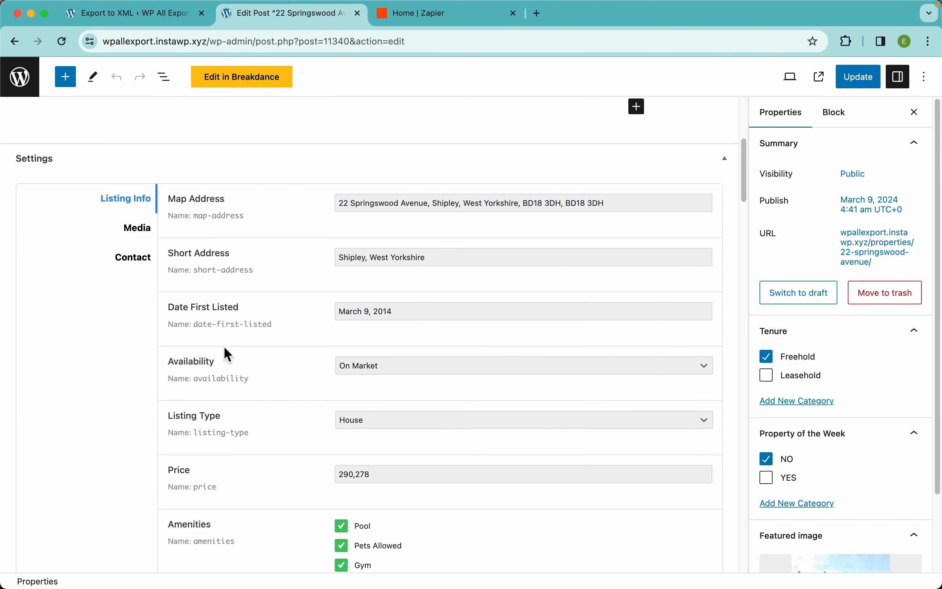
click(388, 370)
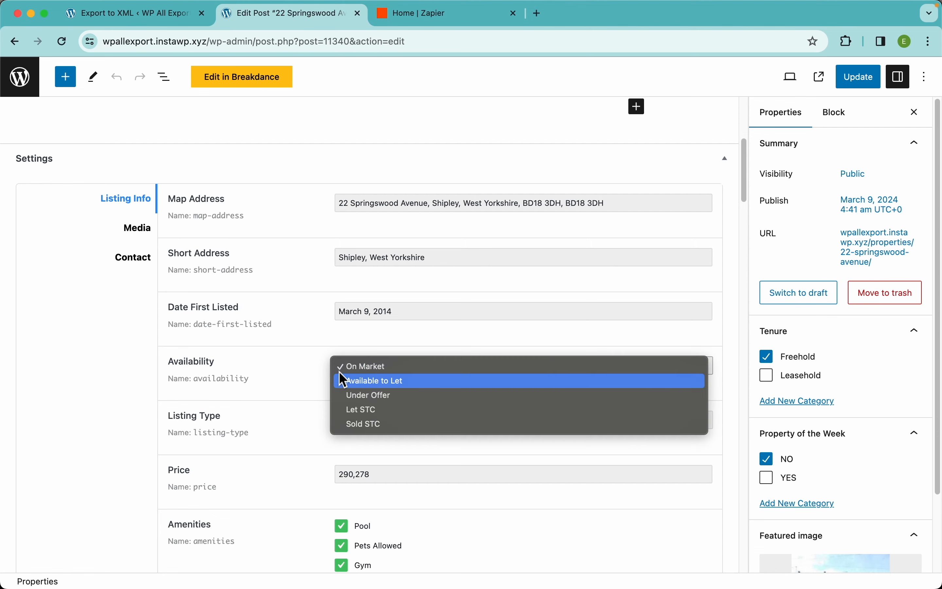
click(290, 367)
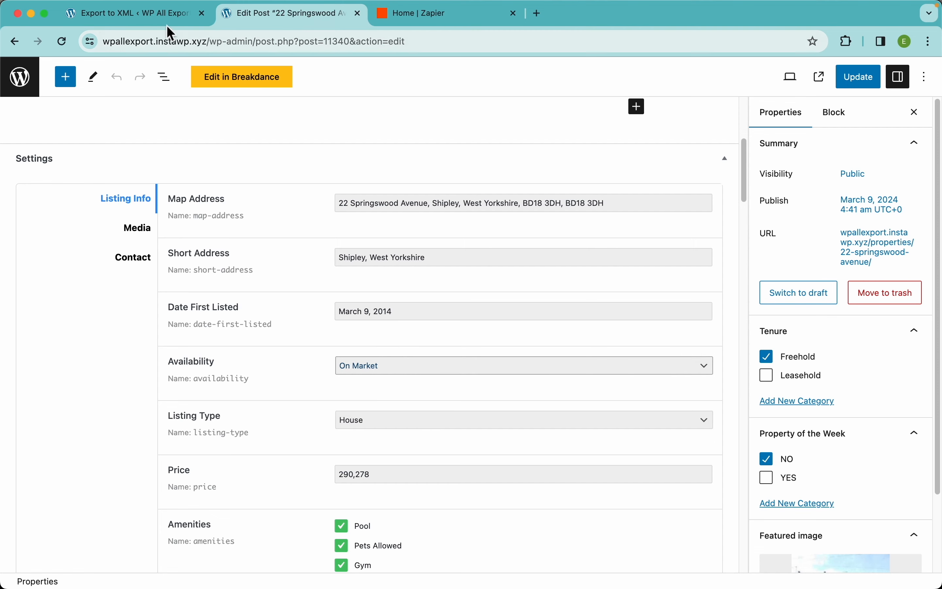
- Add a filter rule to the Properties export so that Availability equals "On Market"
click(164, 22)
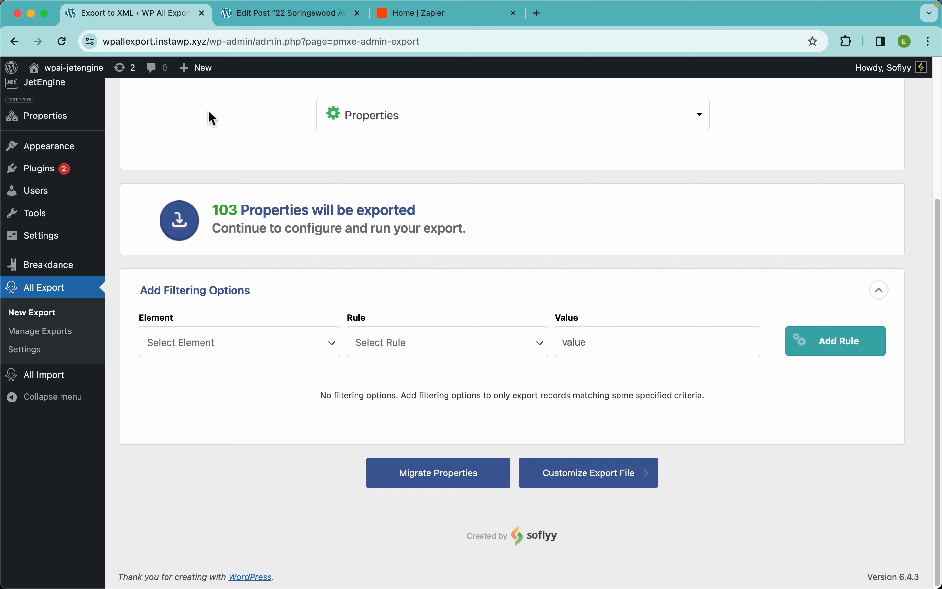
click(265, 353)
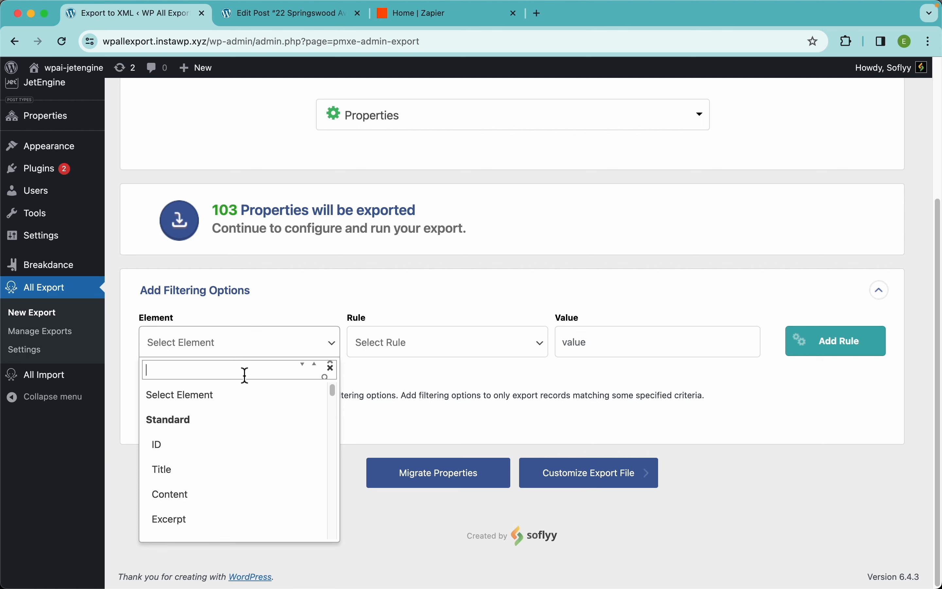
text(ava)
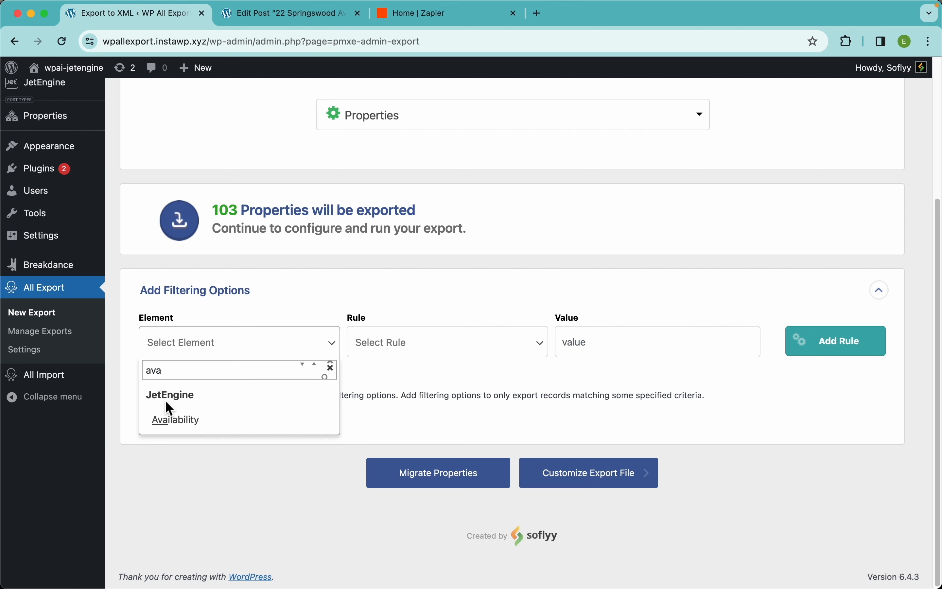
click(214, 432)
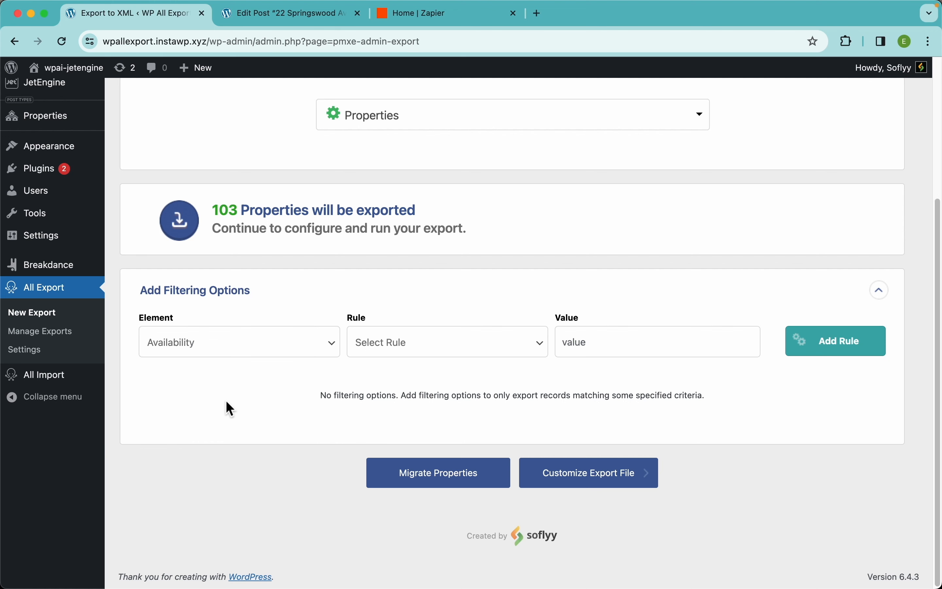
click(438, 352)
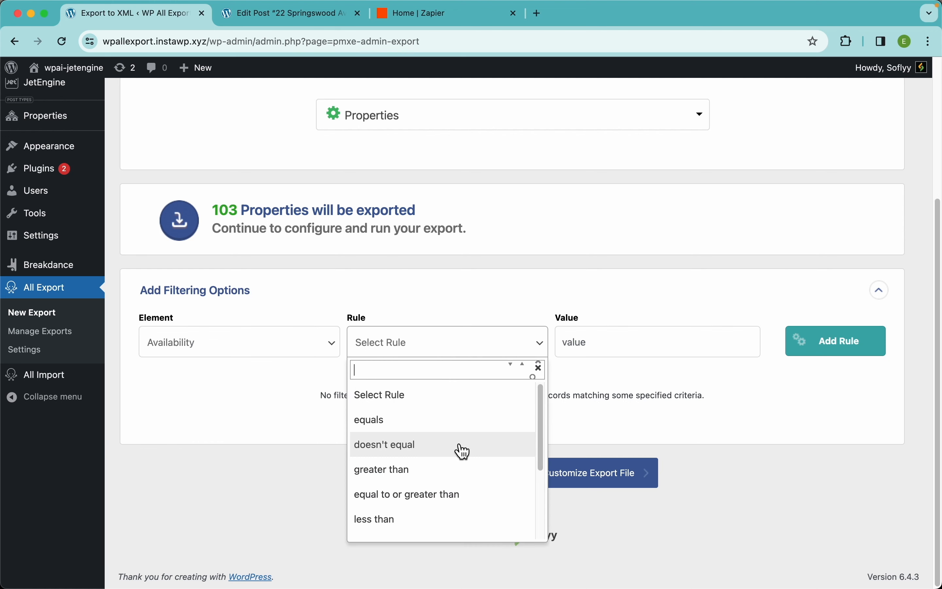
scroll(467, 464, down, 3)
scroll(467, 465, up, 3)
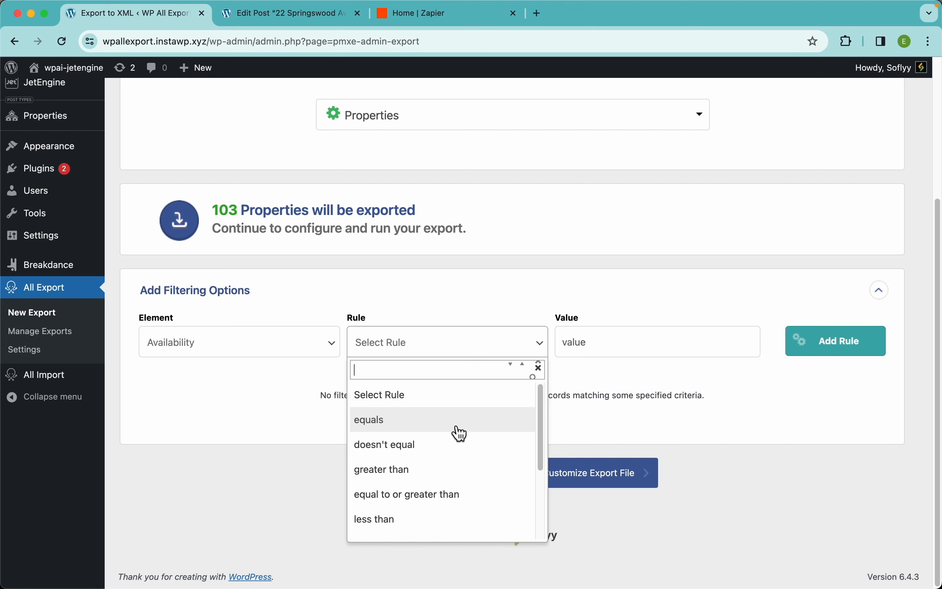
click(406, 426)
click(604, 347)
text(O)
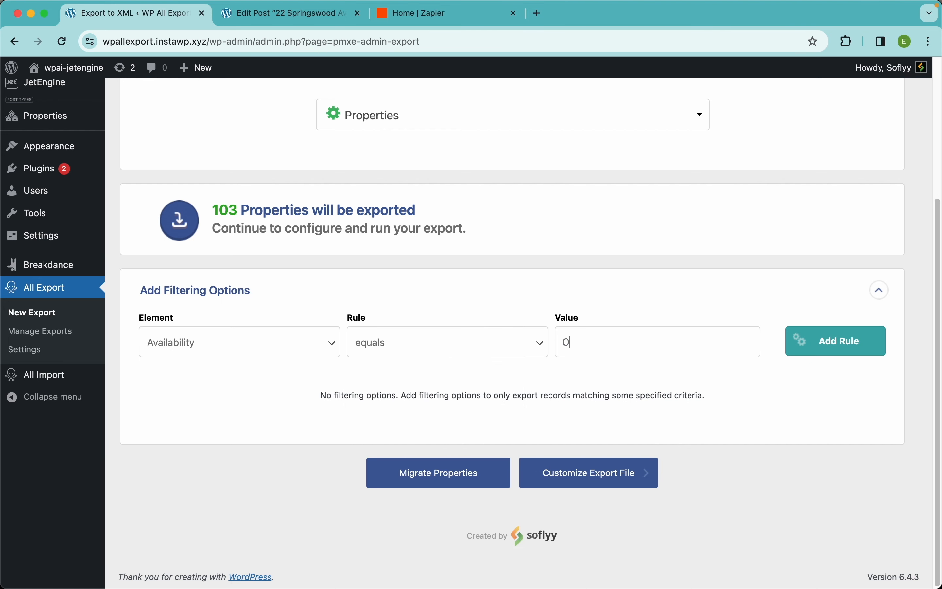
text(n Market)
click(607, 340)
click(831, 352)
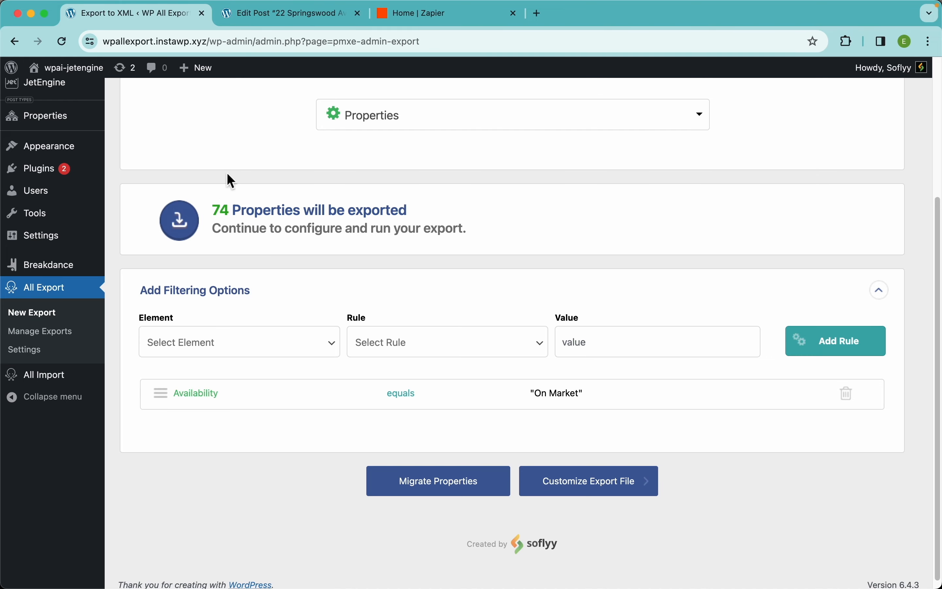
- Collapse the filtering options and continue to customizing the export file
scroll(488, 238, up, 4)
scroll(488, 233, down, 4)
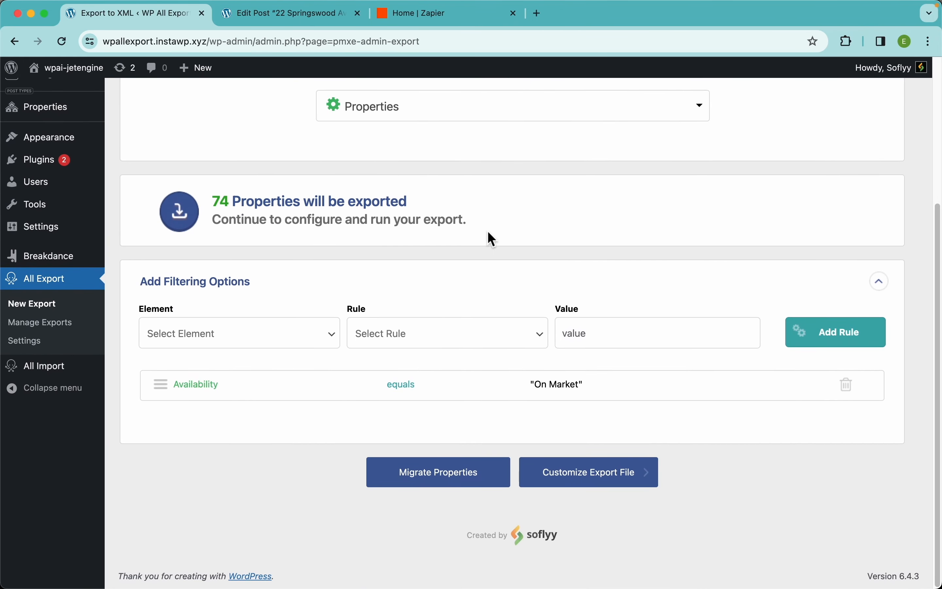
click(448, 293)
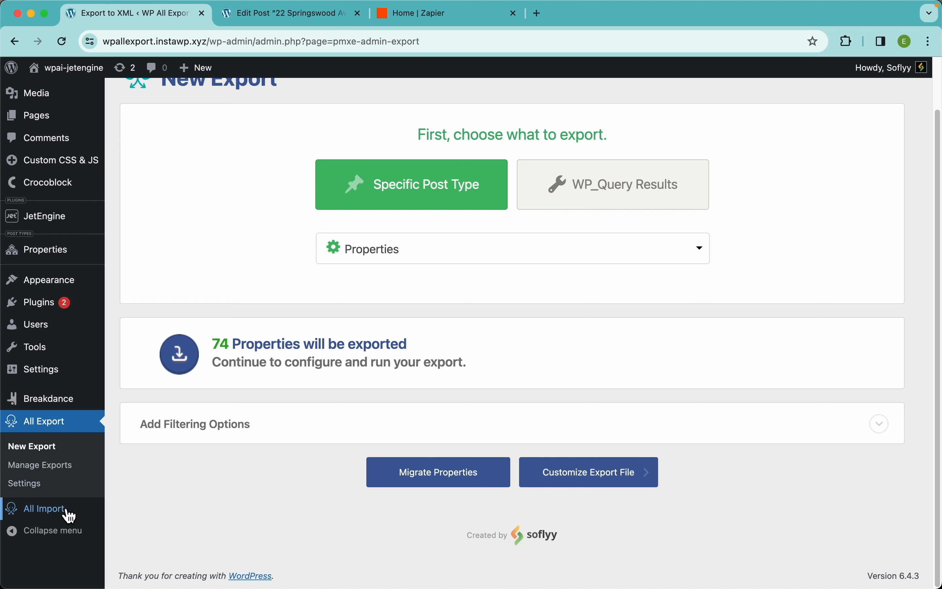
mouse_move(65, 510)
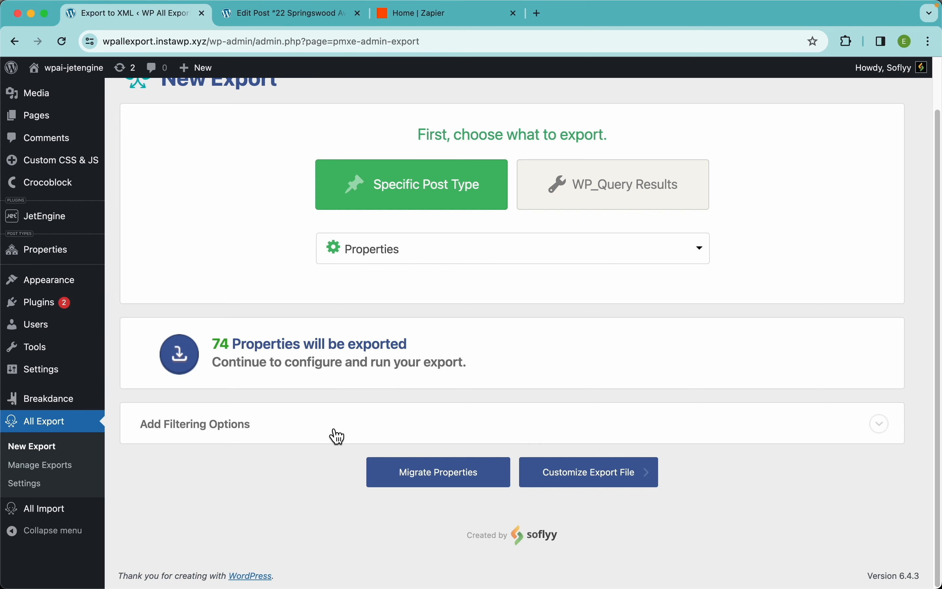
click(620, 486)
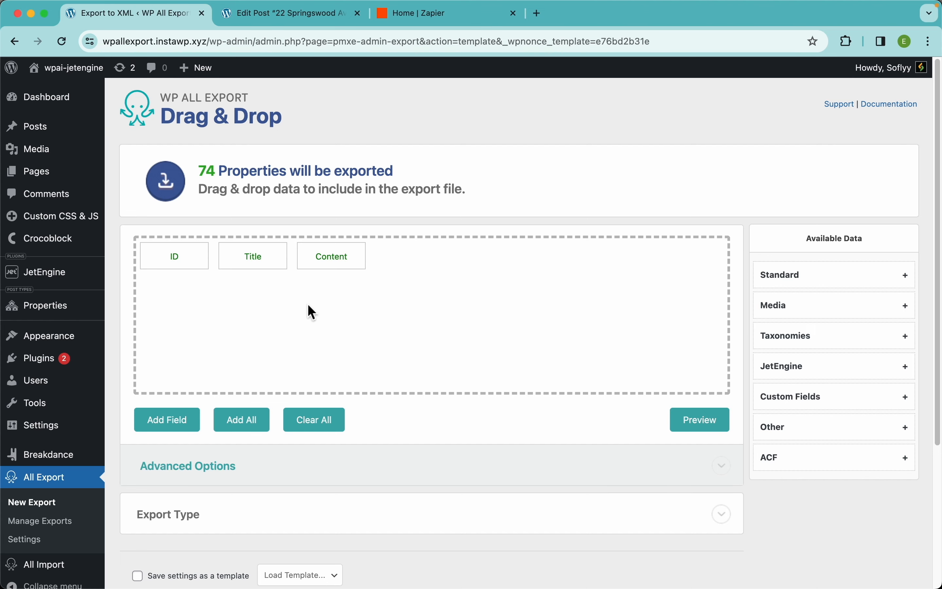
- Remove the ID field from the export layout, previewing the first 10 properties before and after the removal
click(707, 423)
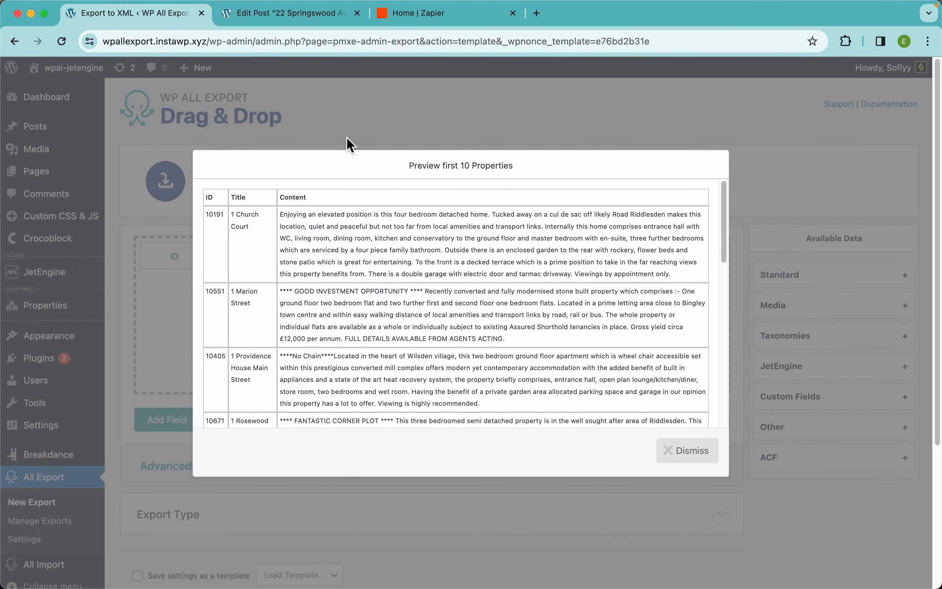
click(322, 130)
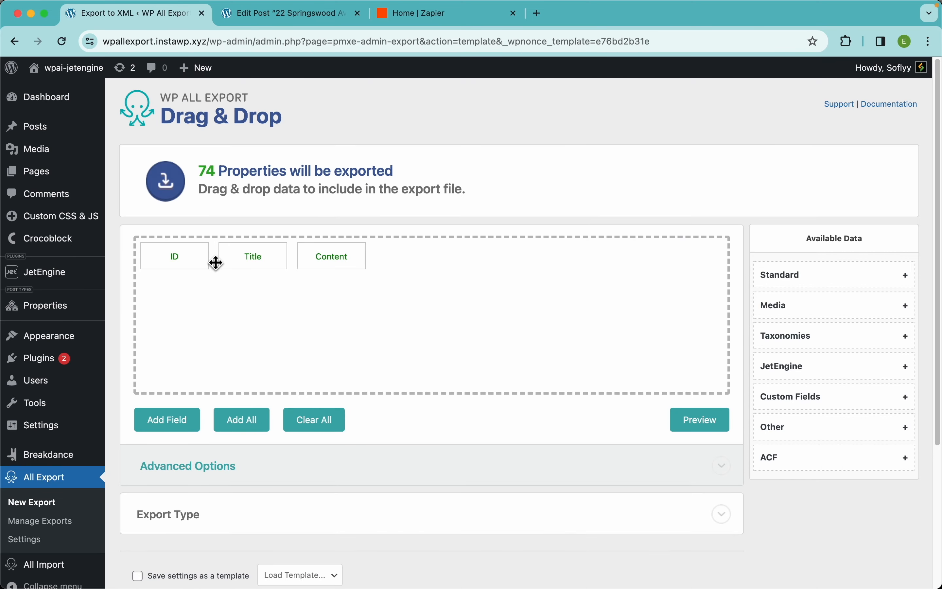
drag(184, 266, 158, 235)
click(707, 422)
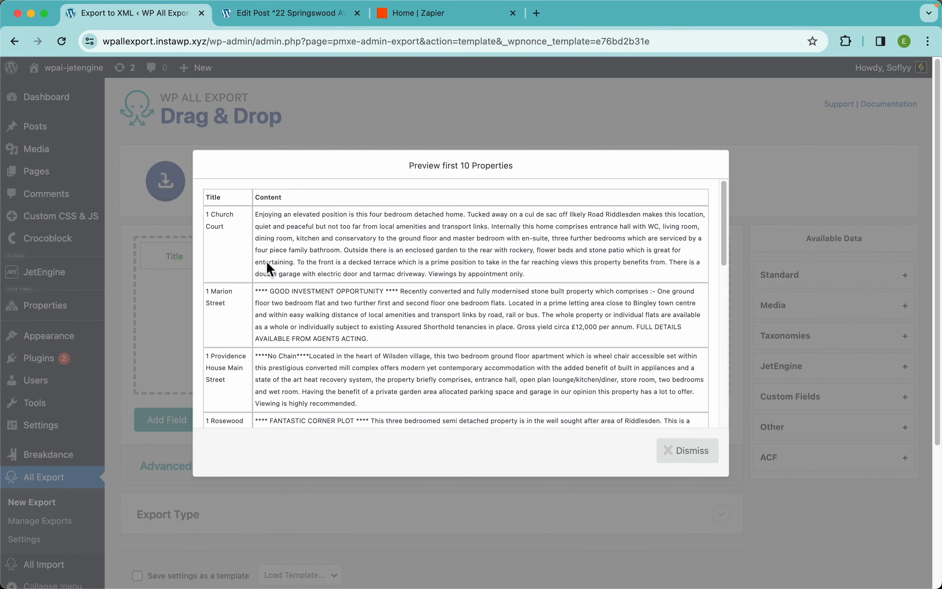
click(346, 137)
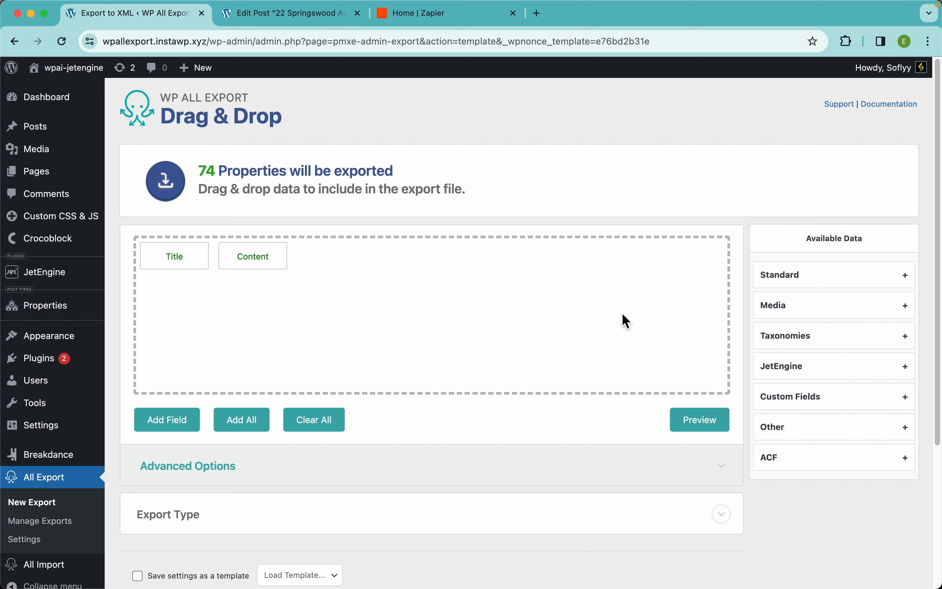
- Expand the JetEngine group in the available data and examine the fields offered for the Properties post type
click(819, 375)
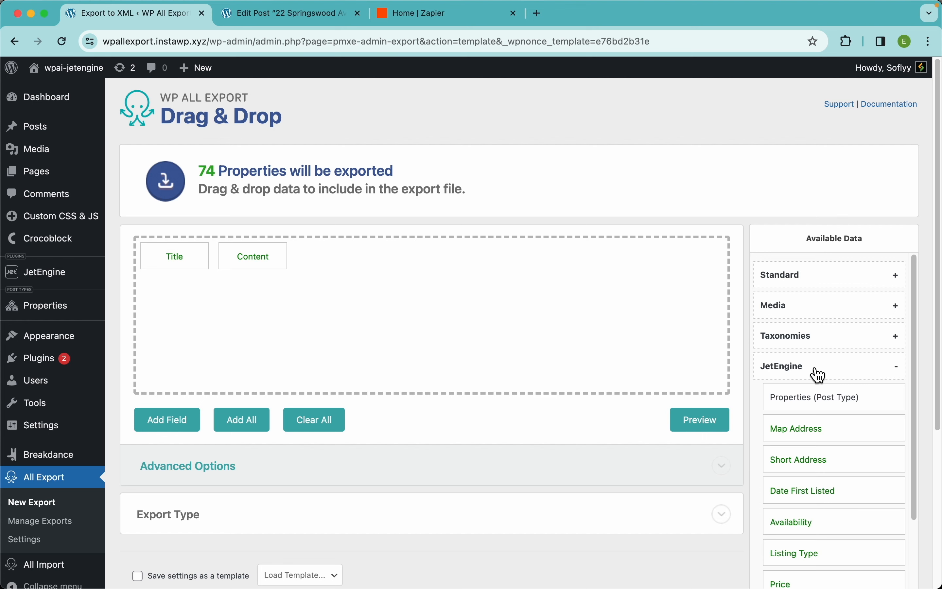
scroll(816, 372, down, 3)
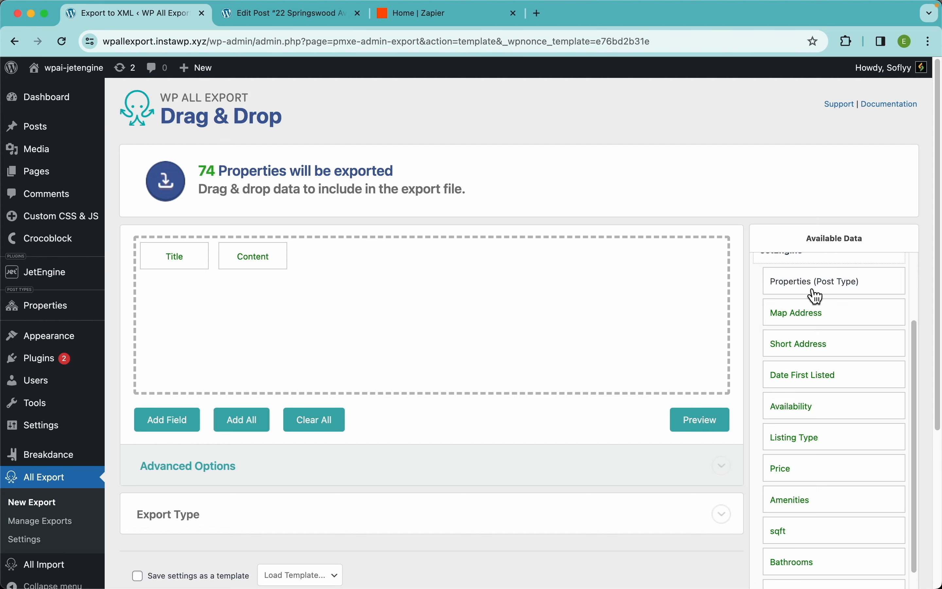
scroll(814, 295, up, 5)
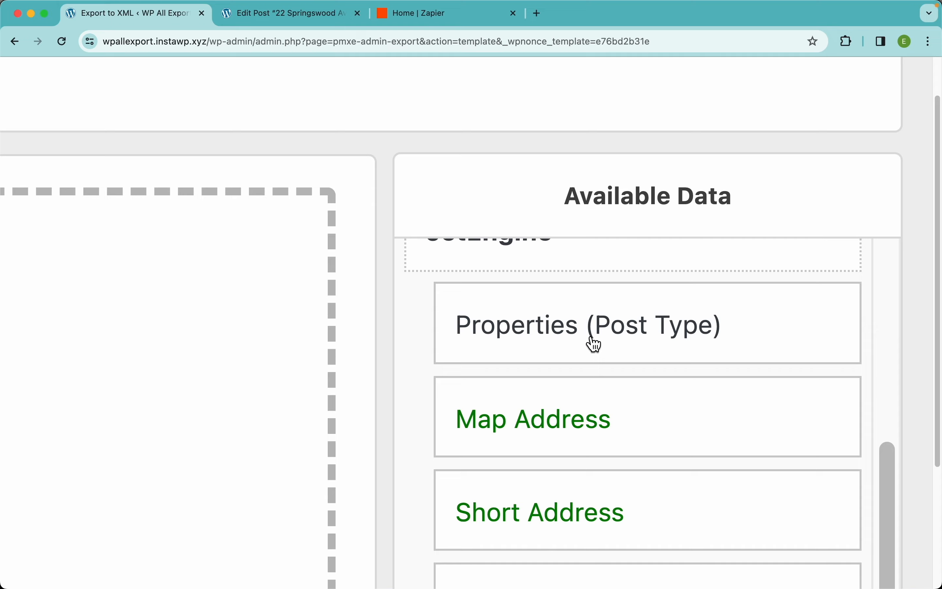
scroll(566, 444, down, 10)
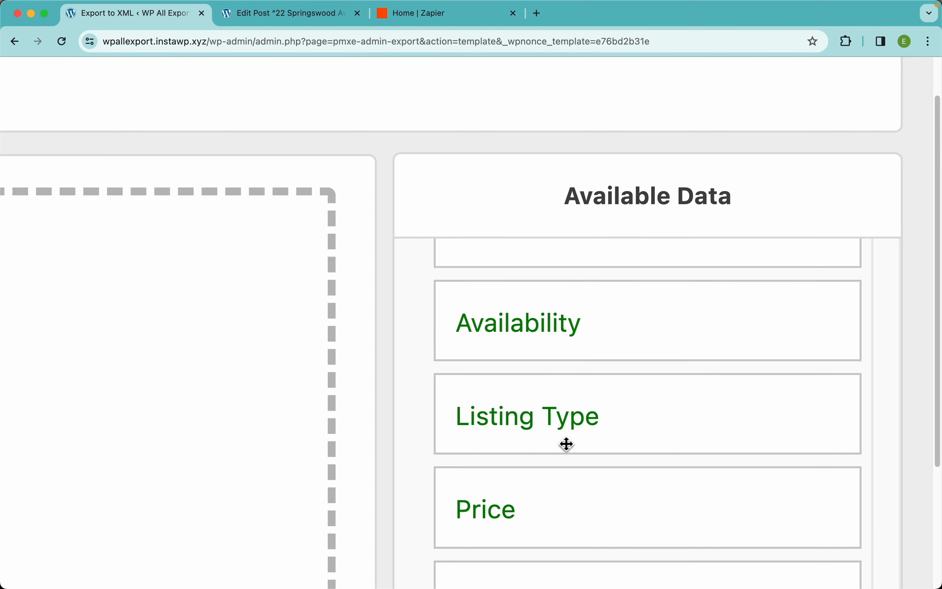
scroll(564, 444, down, 4)
scroll(564, 444, up, 8)
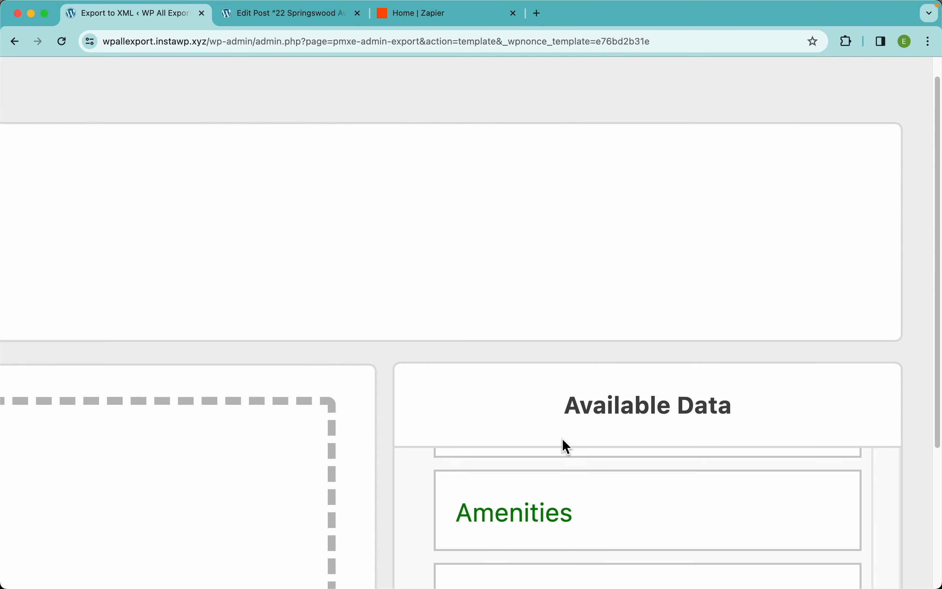
scroll(562, 439, down, 10)
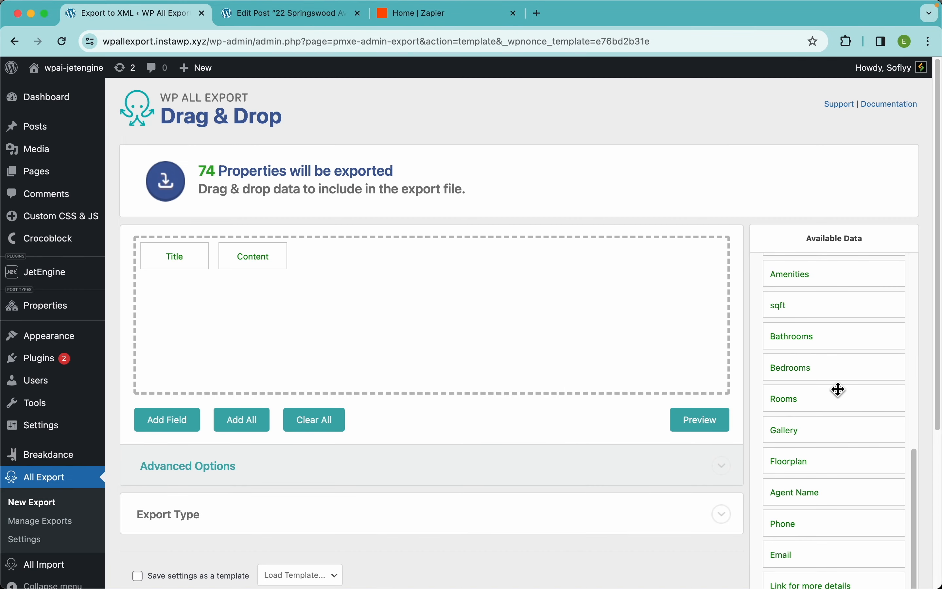
- Try adding the JetEngine Map Address field after Content in the export layout and preview the first 10 properties
scroll(837, 389, up, 5)
scroll(837, 387, up, 3)
drag(809, 405, 588, 317)
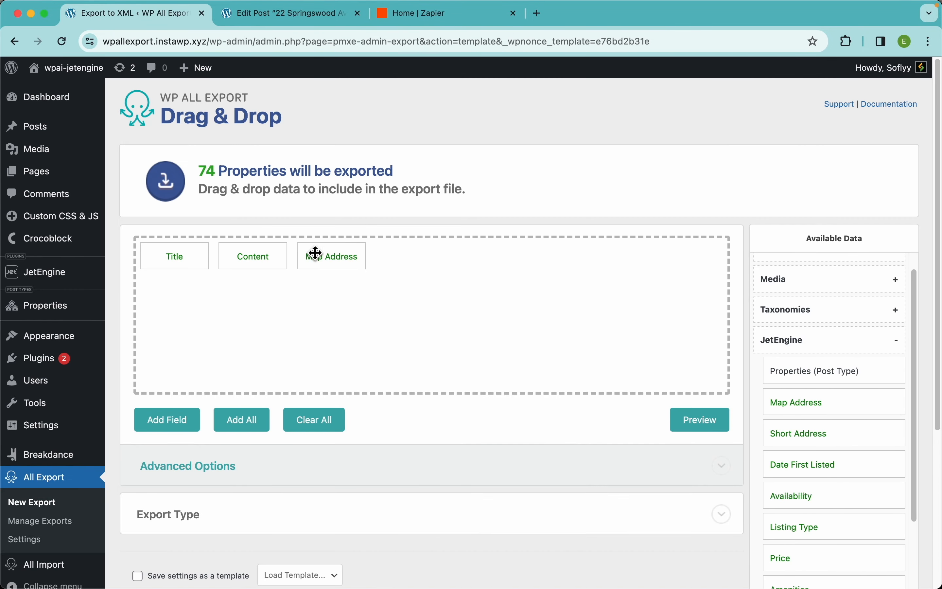
click(710, 421)
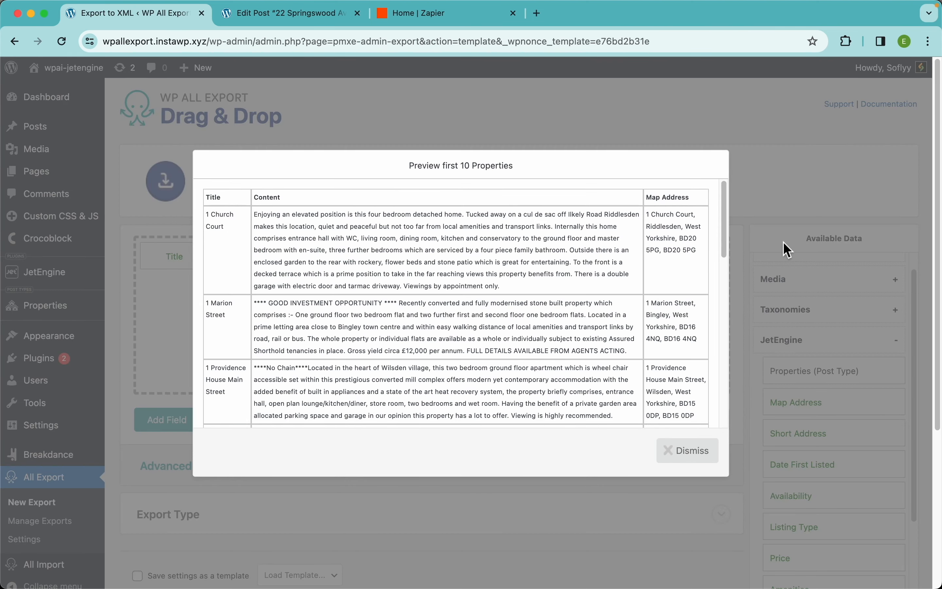
click(694, 452)
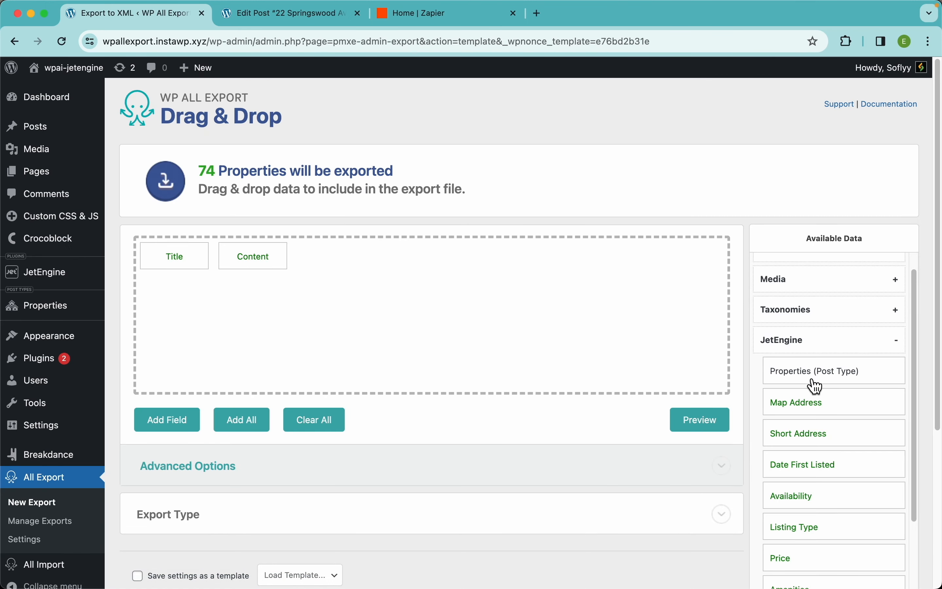
- Add all JetEngine fields of the Properties post type to the export layout and review them against the available data
drag(827, 380, 614, 327)
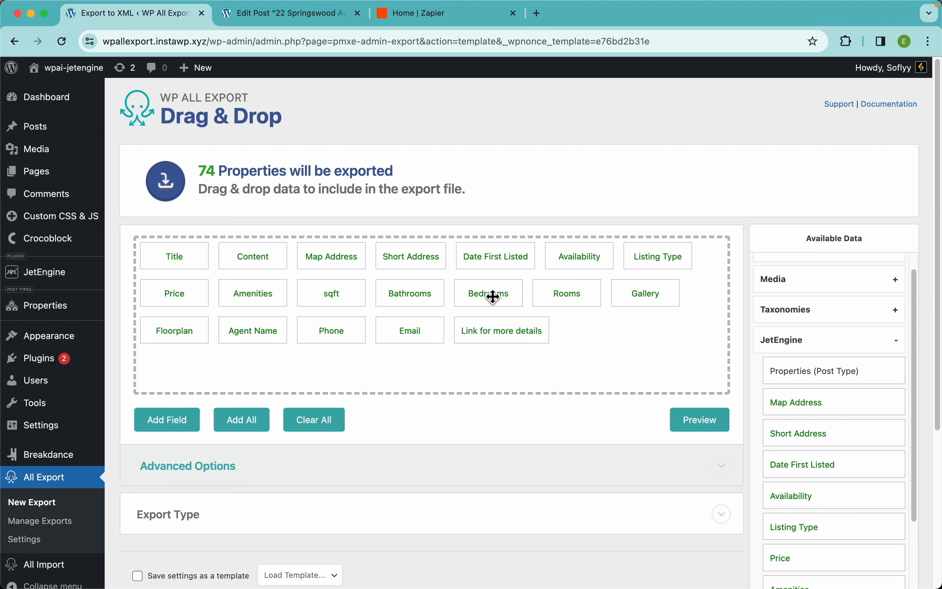
scroll(837, 425, down, 8)
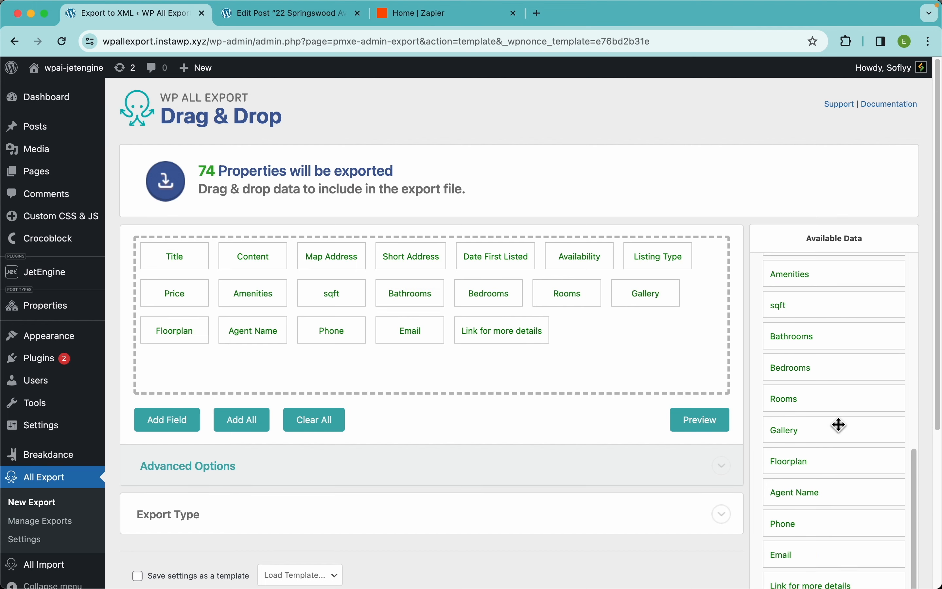
scroll(844, 360, up, 5)
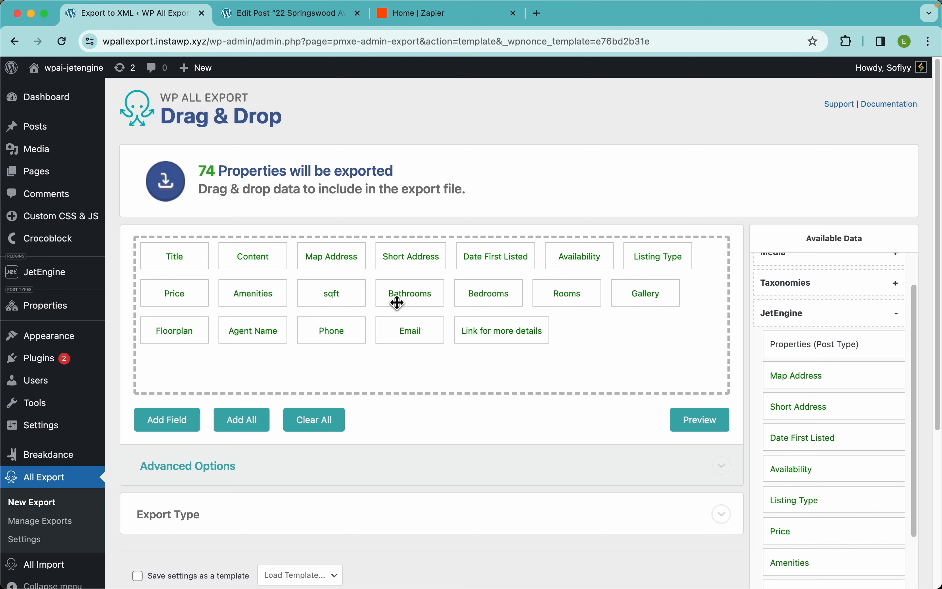
- Rename the Title export column as "Property Name" and preview the first 10 properties
click(172, 258)
click(242, 170)
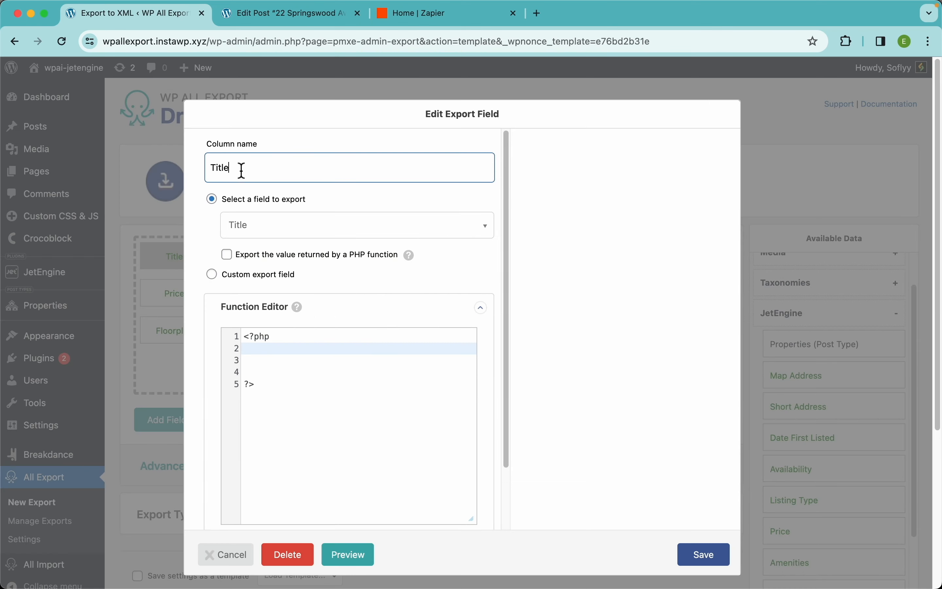
drag(242, 171, 89, 155)
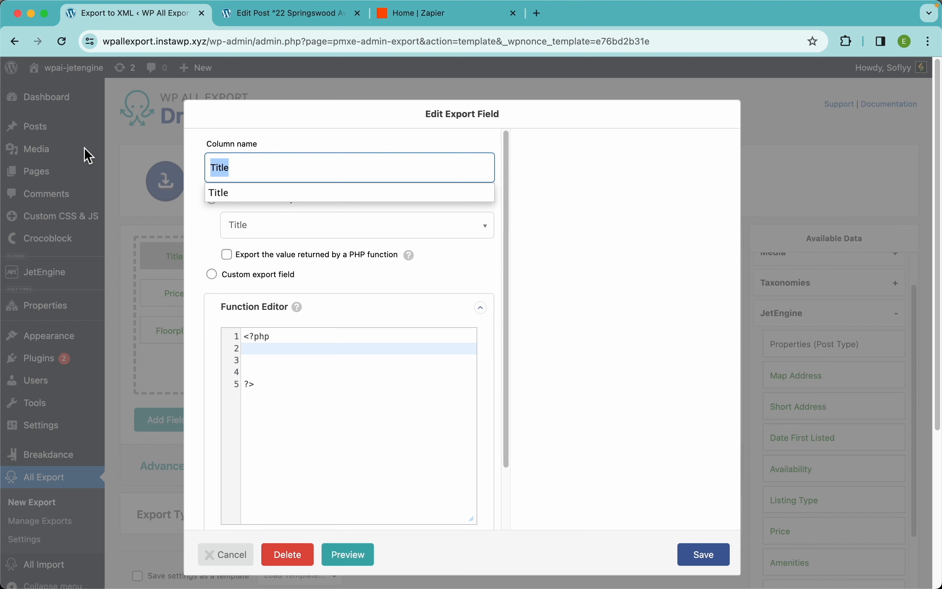
text(Propert)
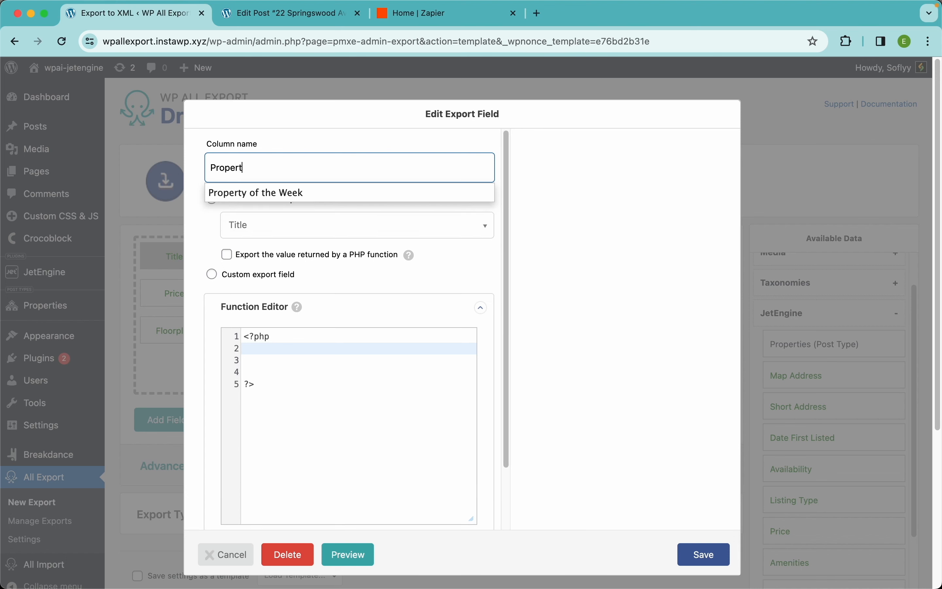
text(y Name)
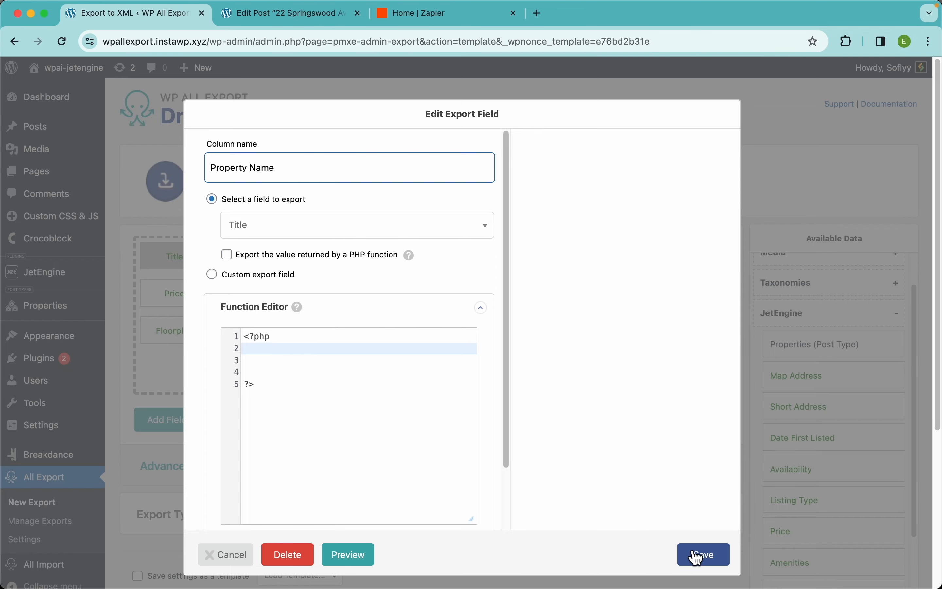
click(700, 558)
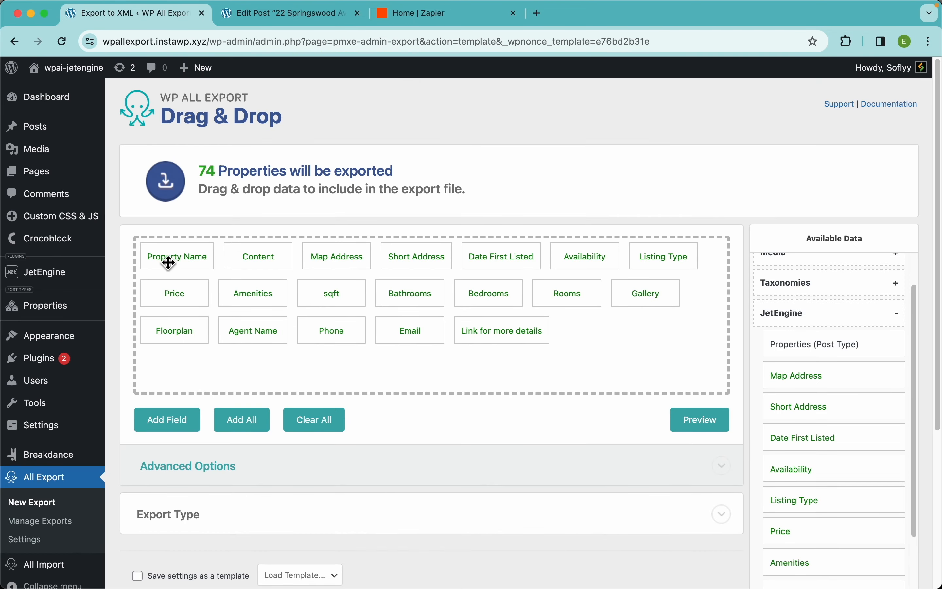
click(700, 419)
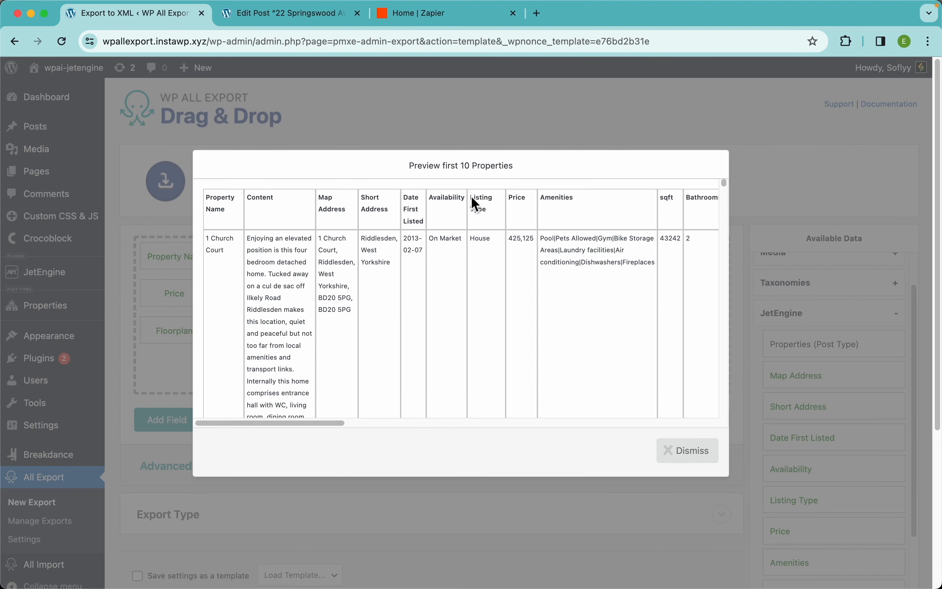
click(547, 124)
- Rename the Content export column as "Description" and preview the first 10 properties
click(259, 255)
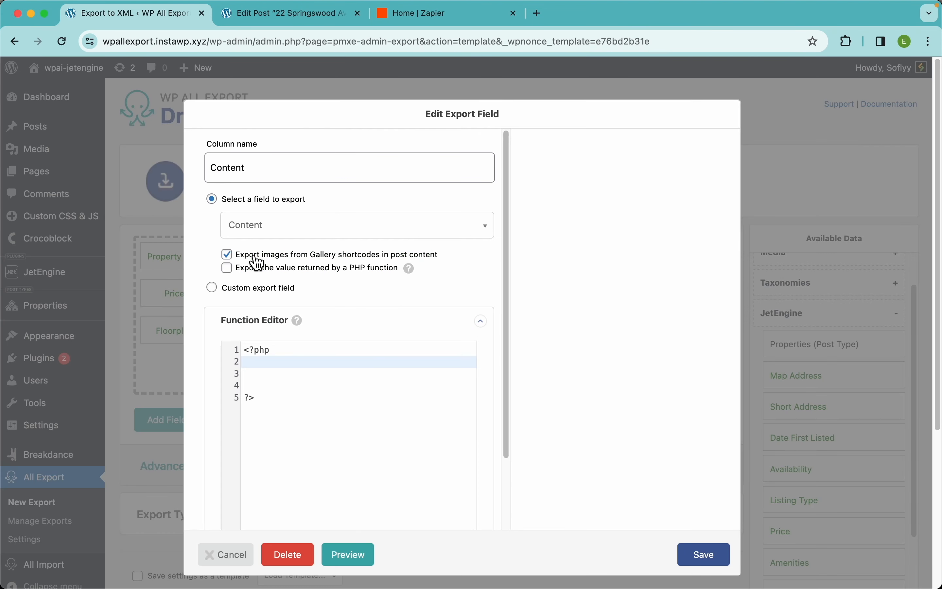
drag(260, 168, 221, 168)
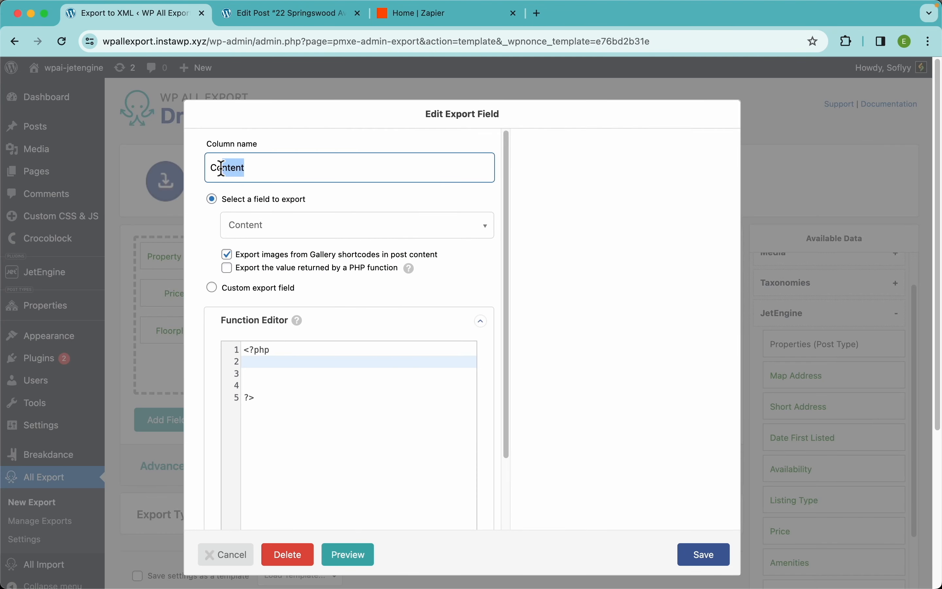
text(Des)
click(238, 190)
click(711, 556)
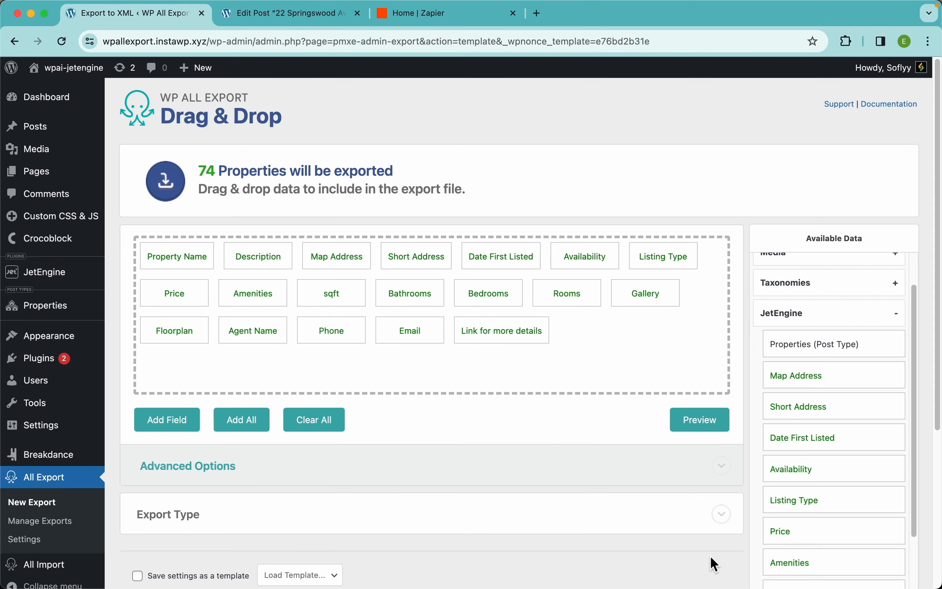
click(716, 423)
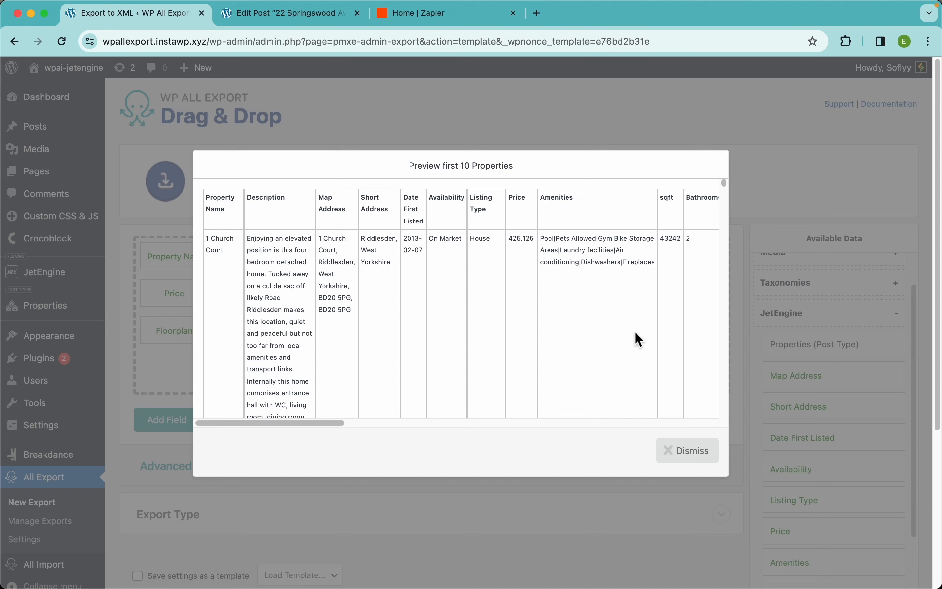
click(704, 451)
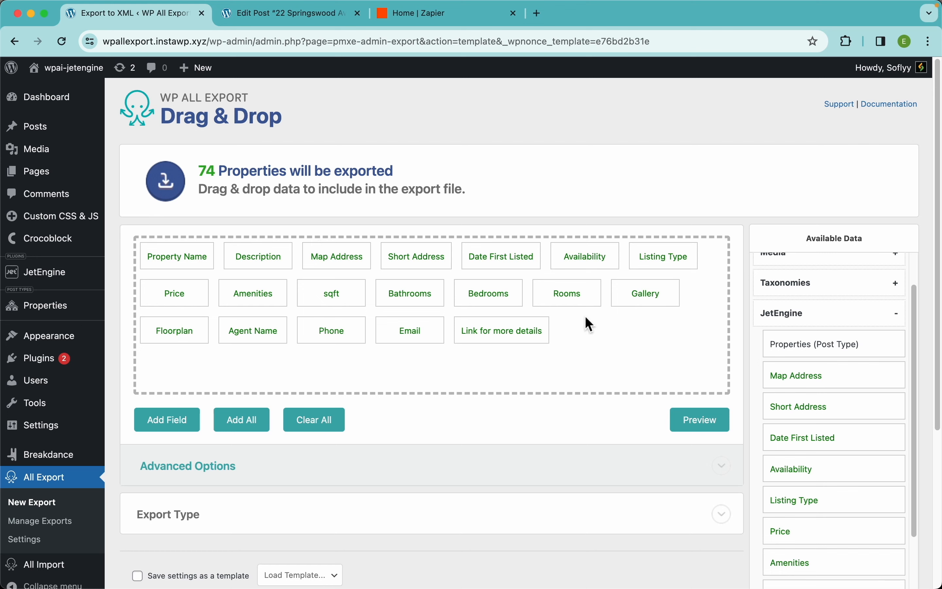
- Reorder the export fields so Availability, Listing Type, Price, Gallery and Amenities follow Description in that order
drag(650, 299, 343, 269)
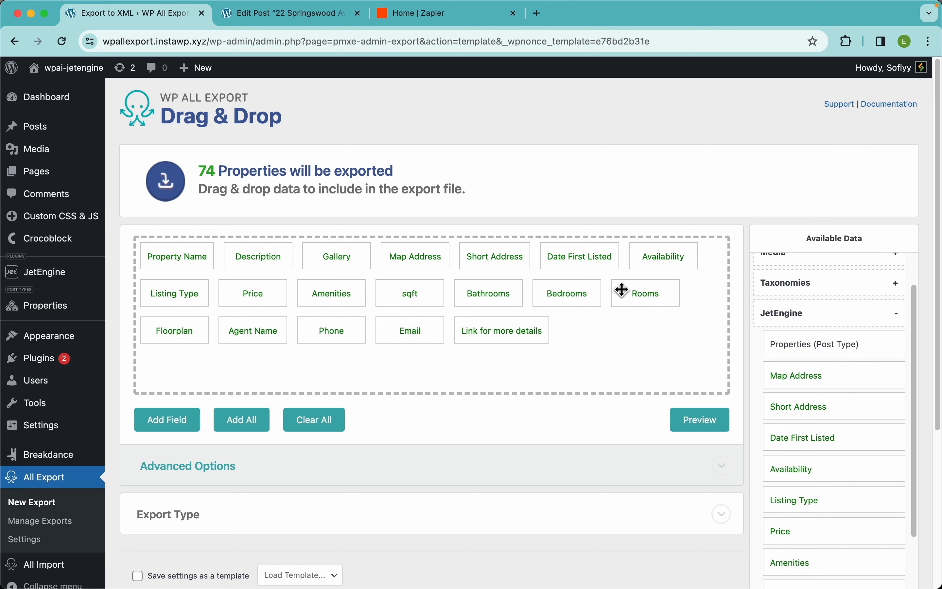
drag(664, 259, 329, 260)
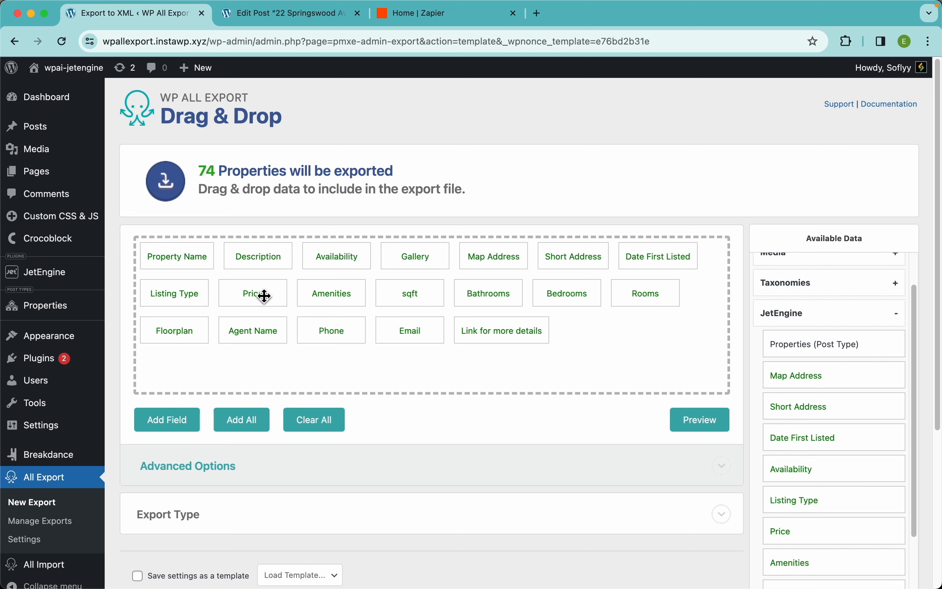
drag(261, 297, 416, 262)
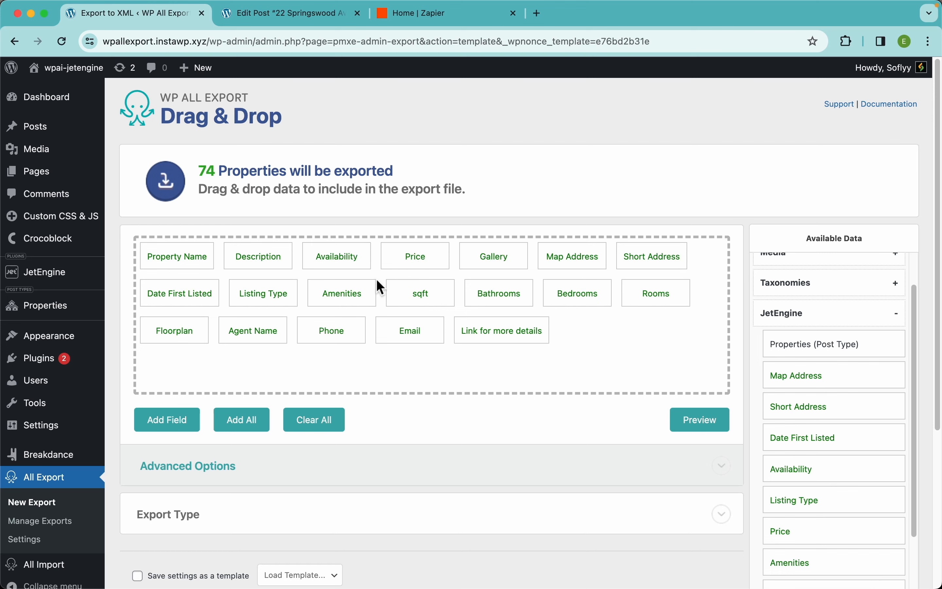
drag(279, 300, 428, 268)
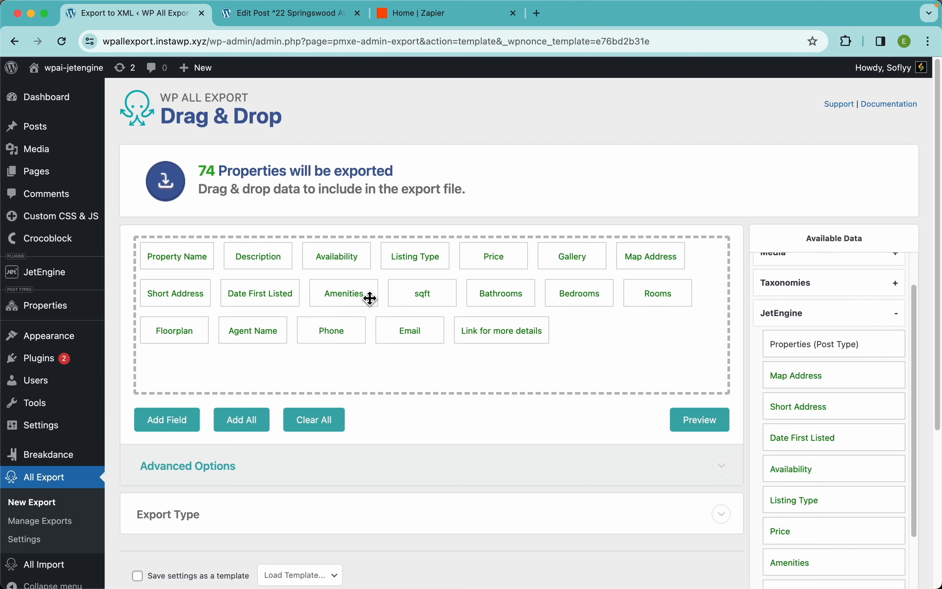
drag(371, 298, 622, 268)
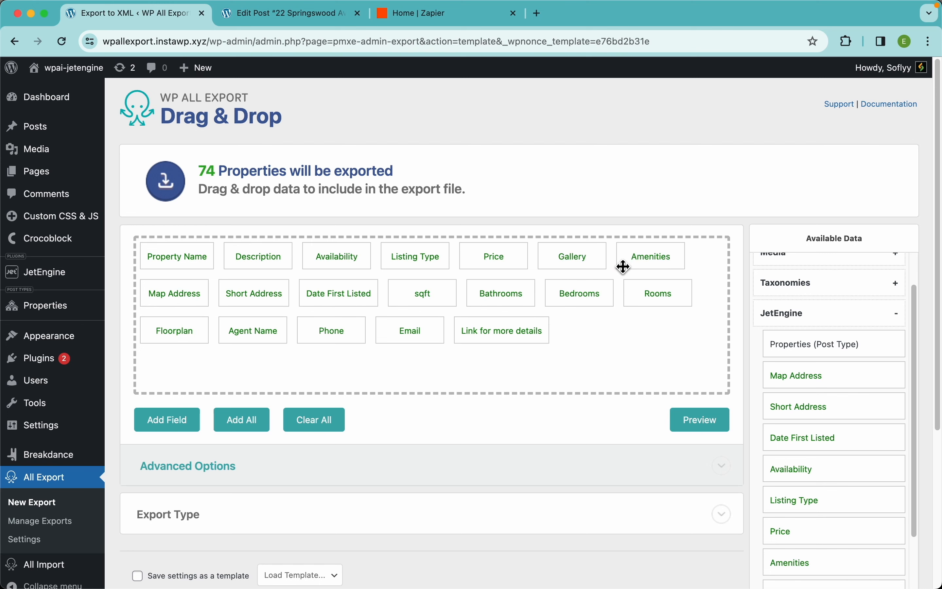
- Place Bathrooms, Bedrooms and Rooms after Amenities, sqft after Price, and Date First Listed at the start of the export layout
drag(503, 304, 162, 301)
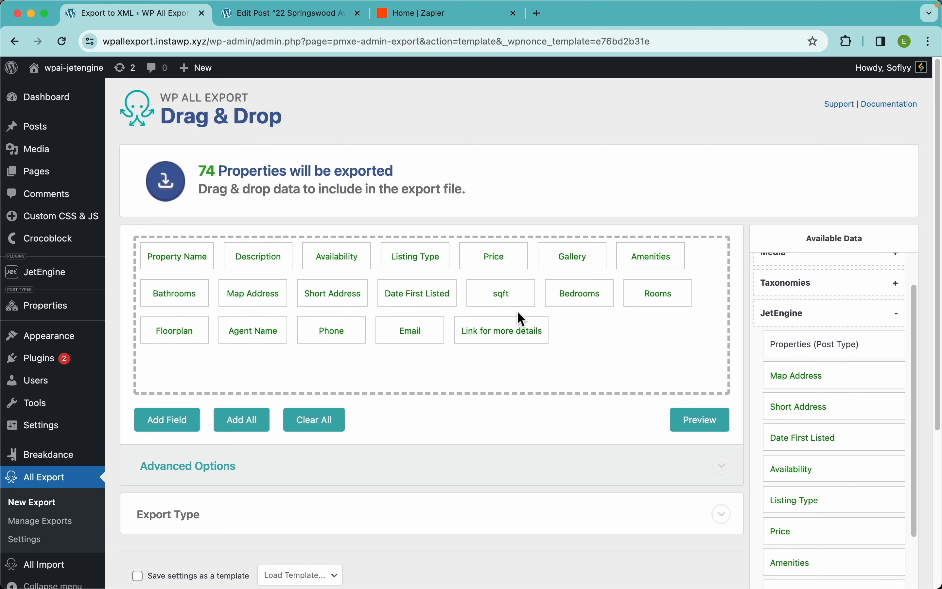
drag(571, 296, 237, 299)
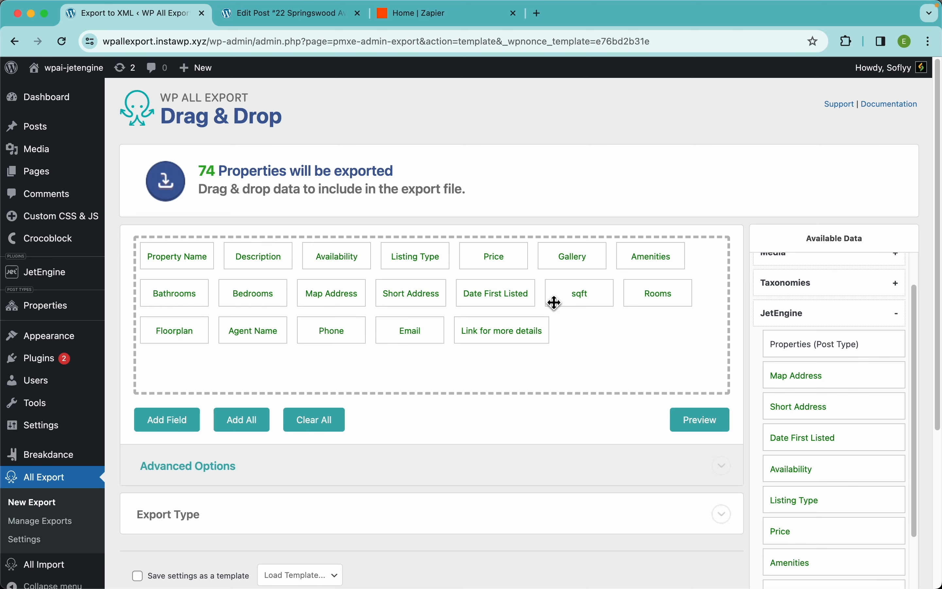
drag(576, 295, 552, 261)
drag(665, 299, 385, 301)
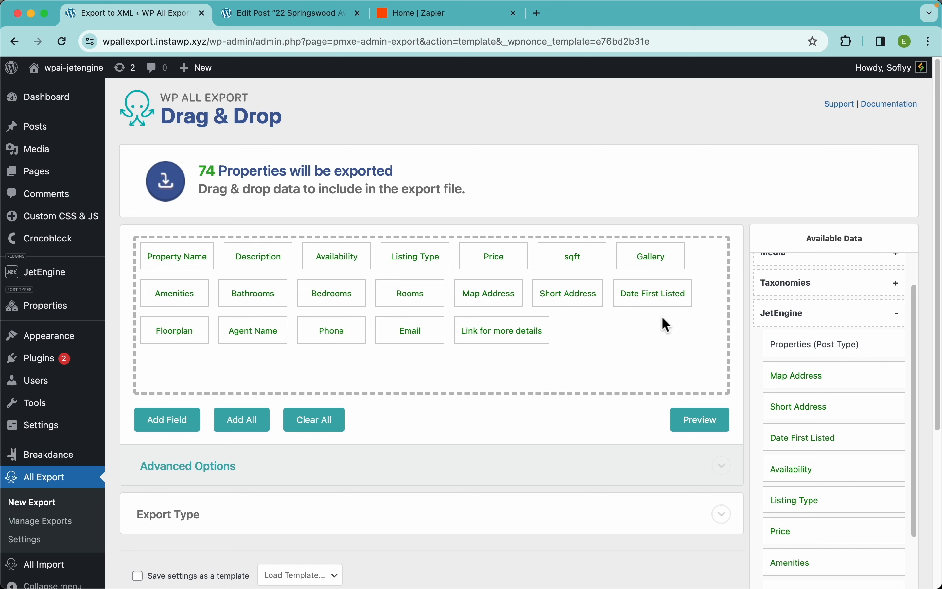
drag(667, 296, 170, 263)
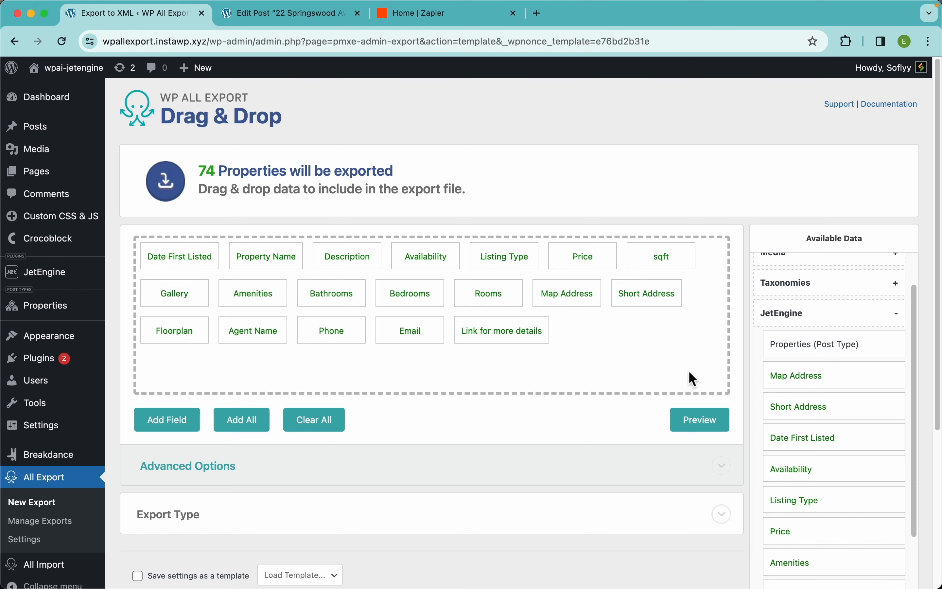
- Preview the first 10 properties and check the column order from Date First Listed through the Rooms columns
click(695, 425)
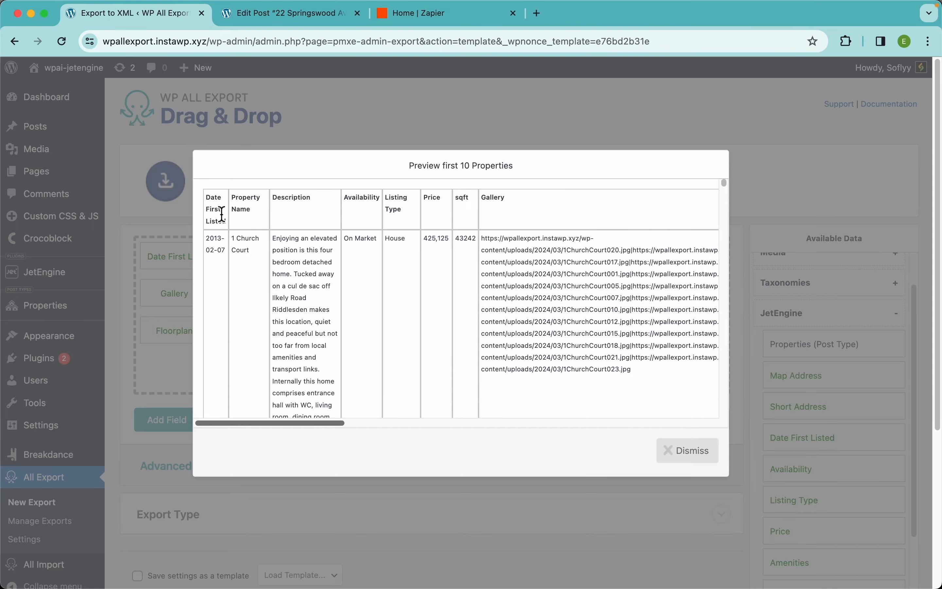
scroll(512, 251, right, 10)
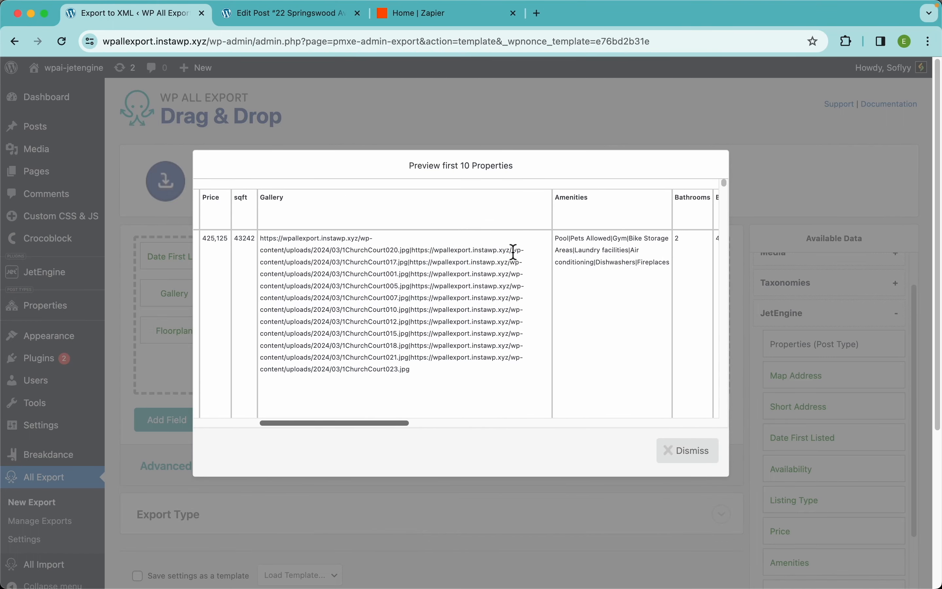
scroll(512, 247, right, 4)
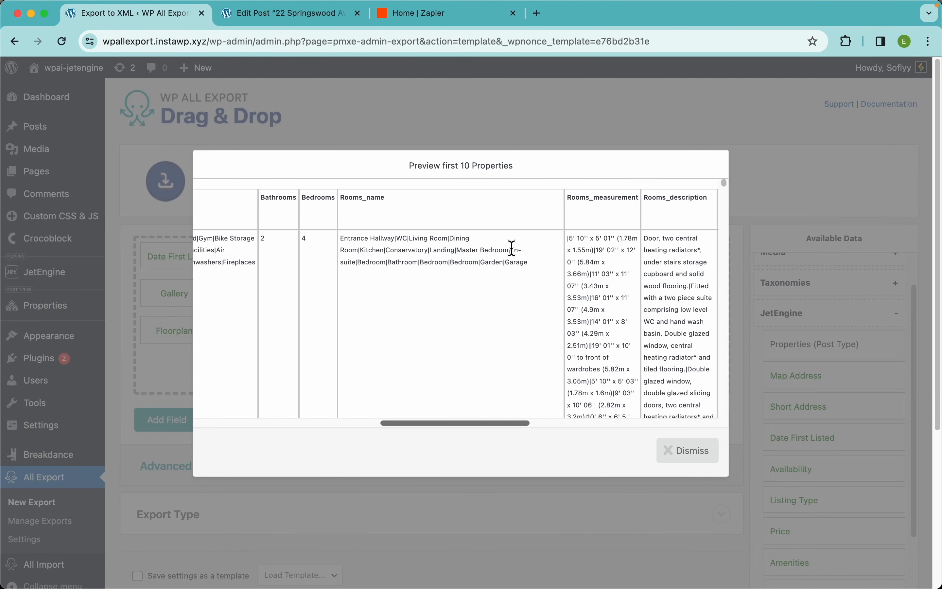
scroll(602, 378, left, 15)
click(685, 450)
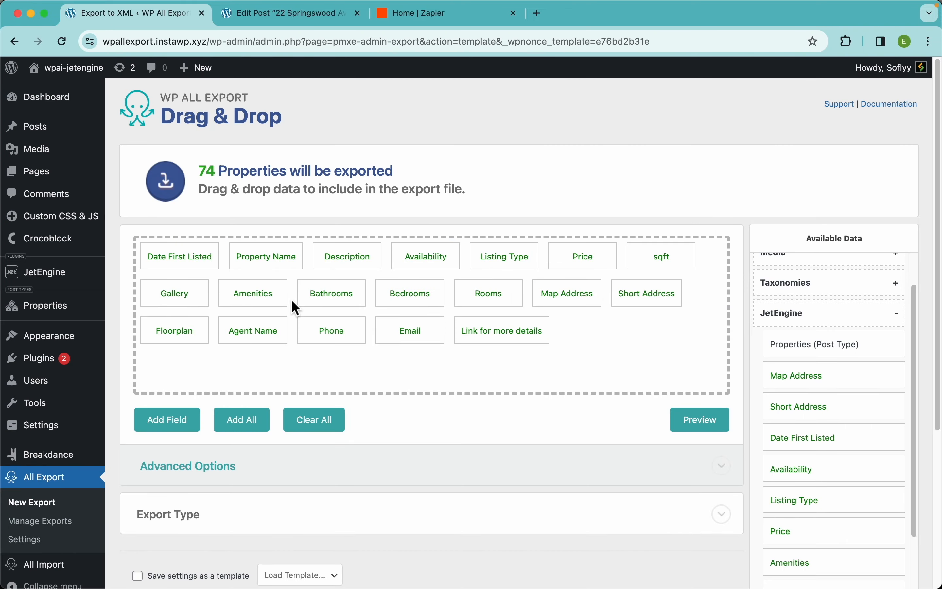
- Switch to the 22 Springswood Avenue property post and examine its Amenities checkboxes
click(307, 24)
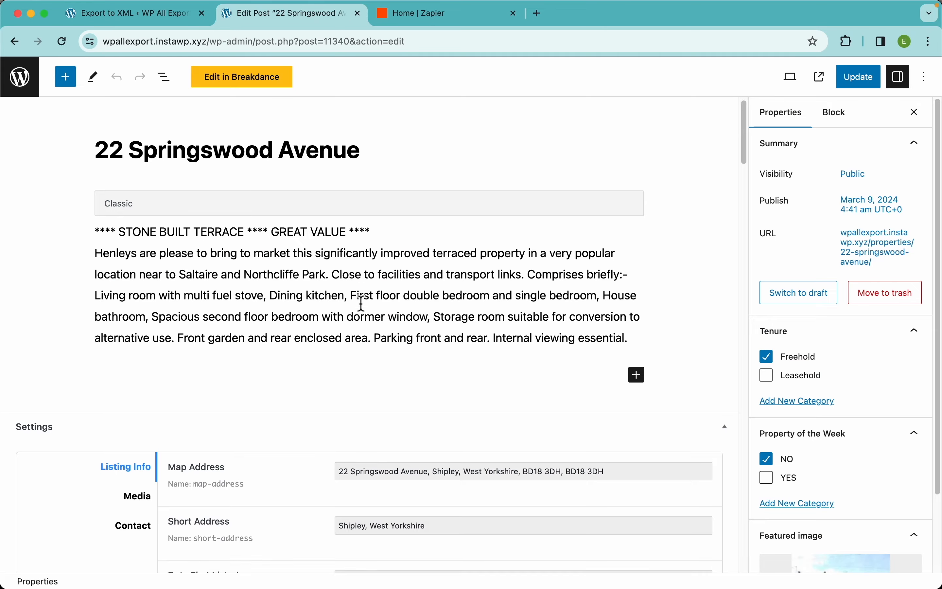
scroll(362, 301, down, 10)
scroll(362, 306, down, 3)
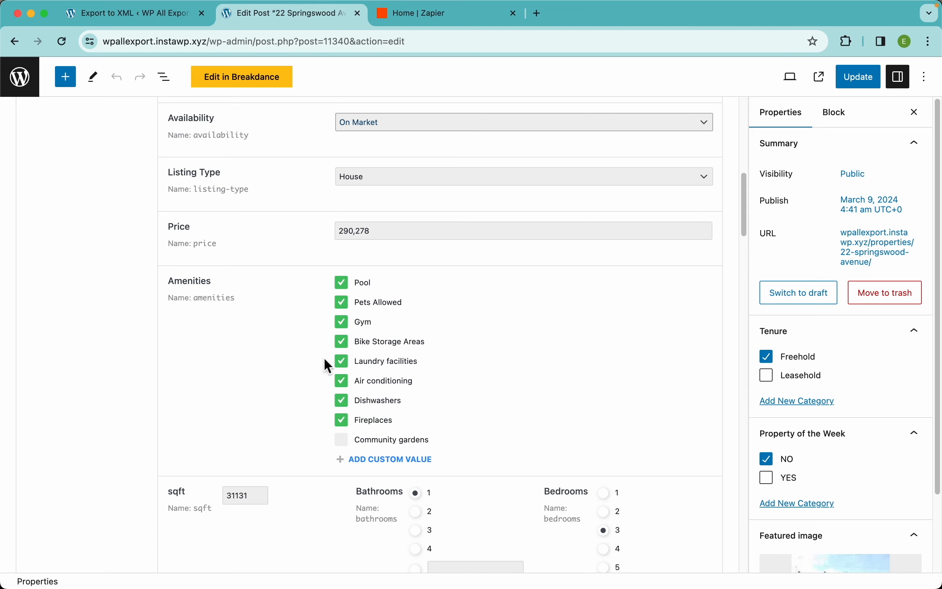
- Return to the export layout, preview the first 10 properties and examine how the Amenities column lists its values
click(168, 22)
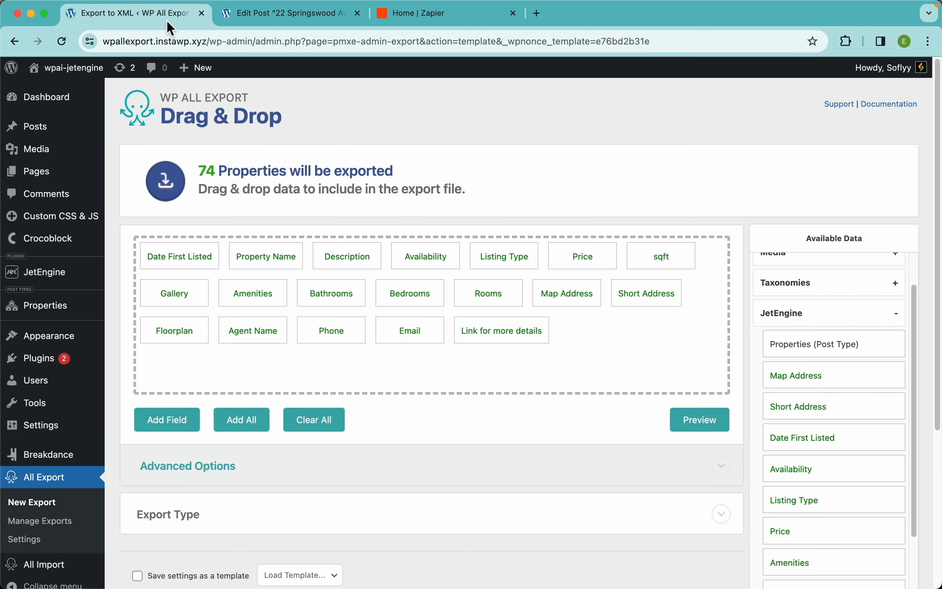
click(700, 421)
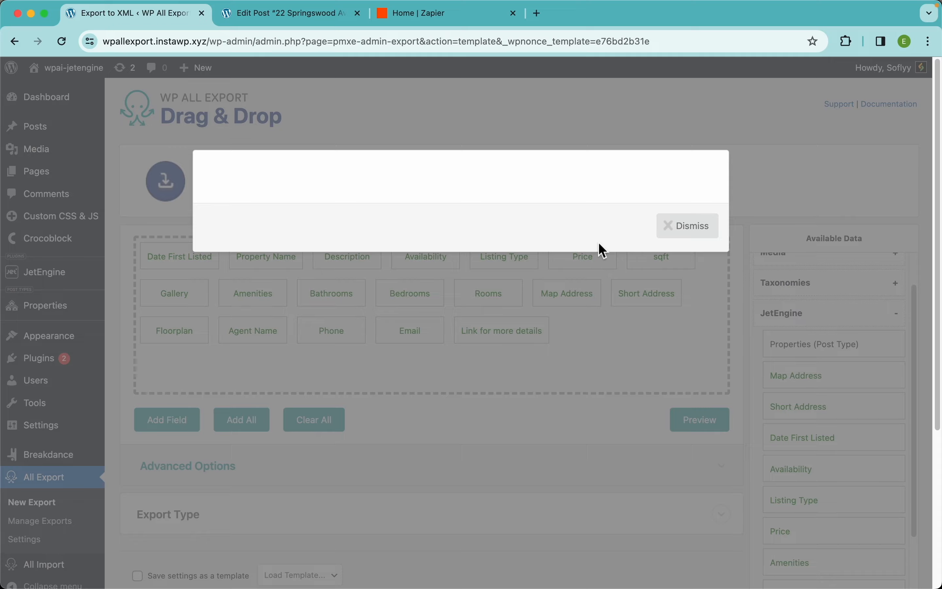
scroll(610, 231, right, 10)
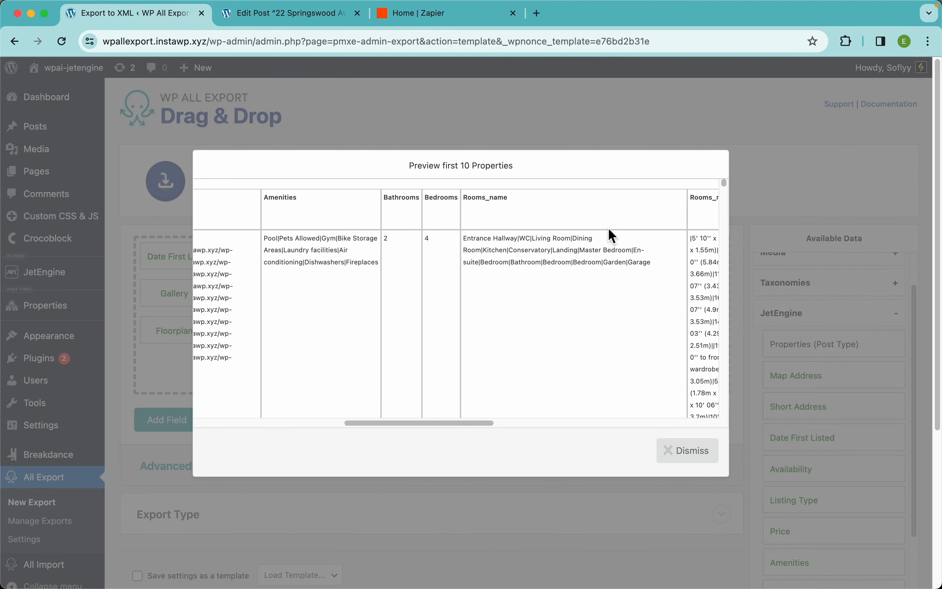
scroll(307, 246, up, 5)
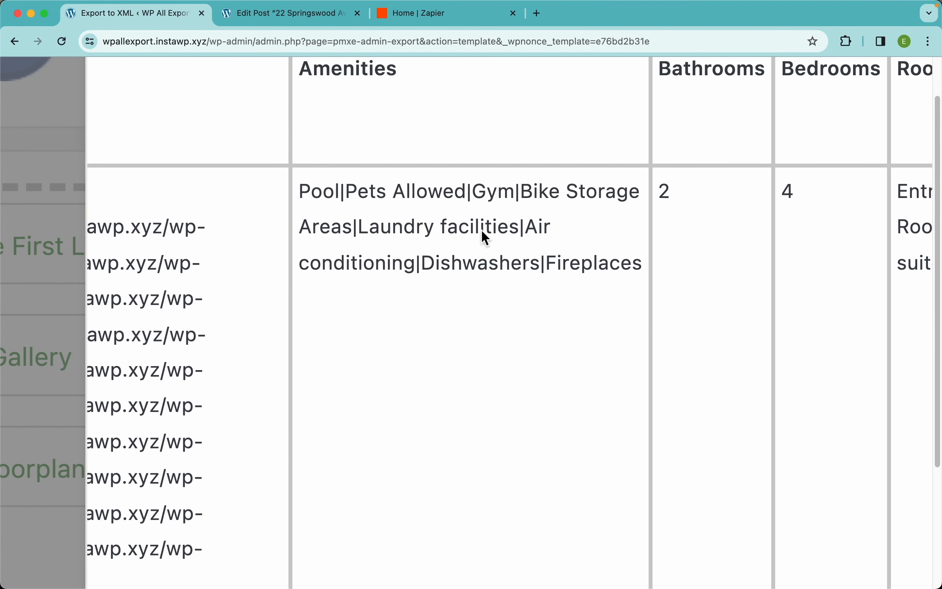
scroll(485, 237, up, 3)
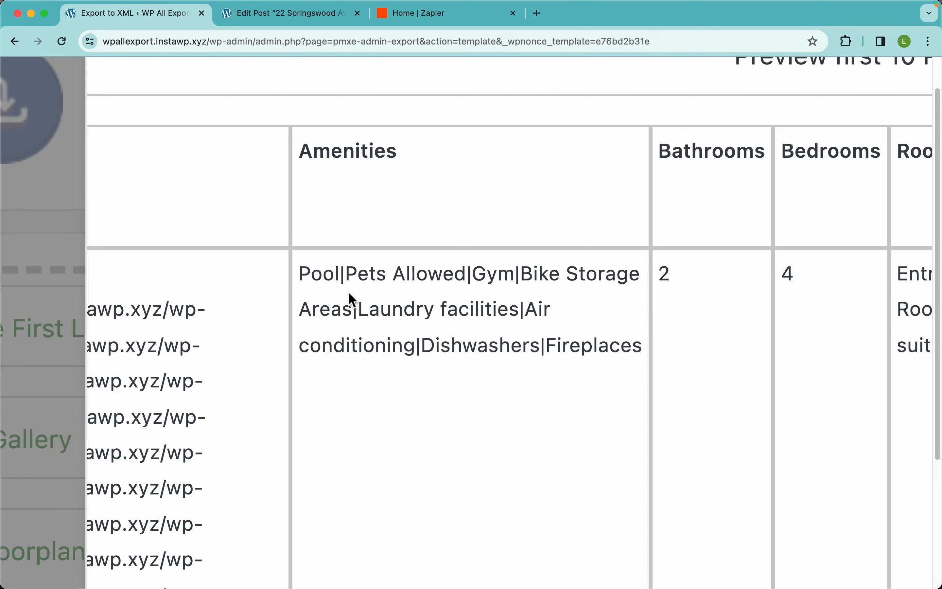
scroll(419, 295, down, 5)
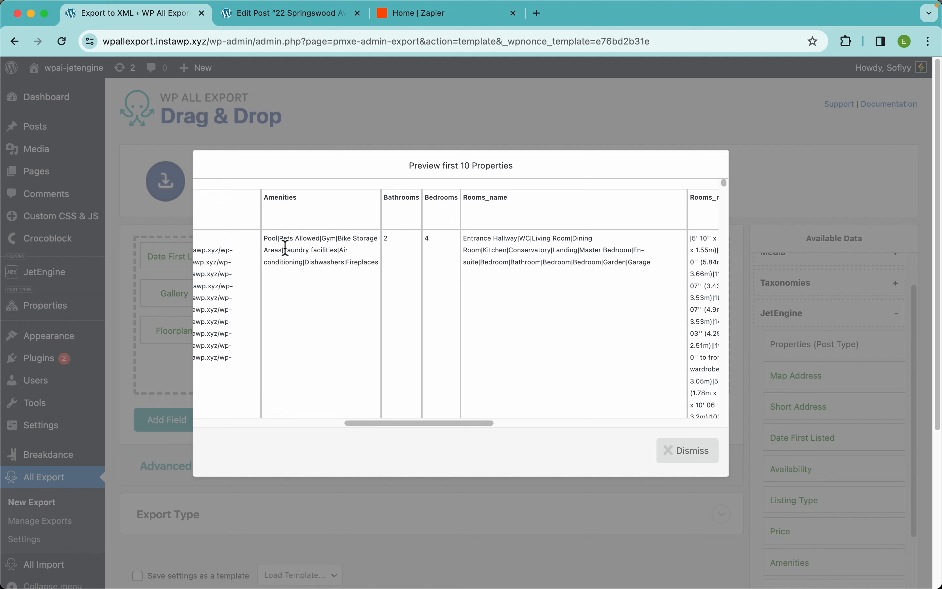
- Write a PHP function replace_pipes($data) for the Amenities export field that replaces "|" with ", " using str_replace, and save the functions
click(370, 137)
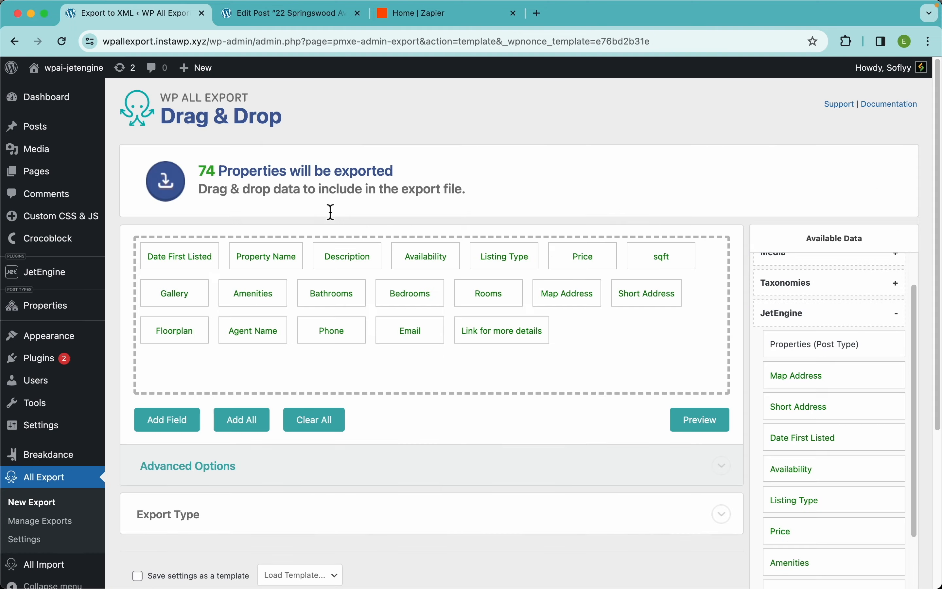
click(269, 303)
key(Return)
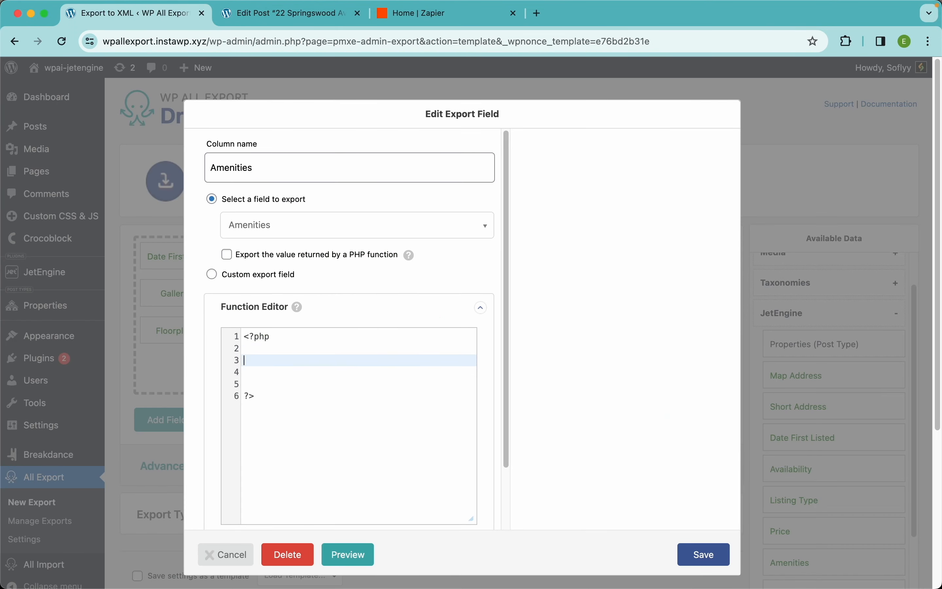
text(function replace_pipes)
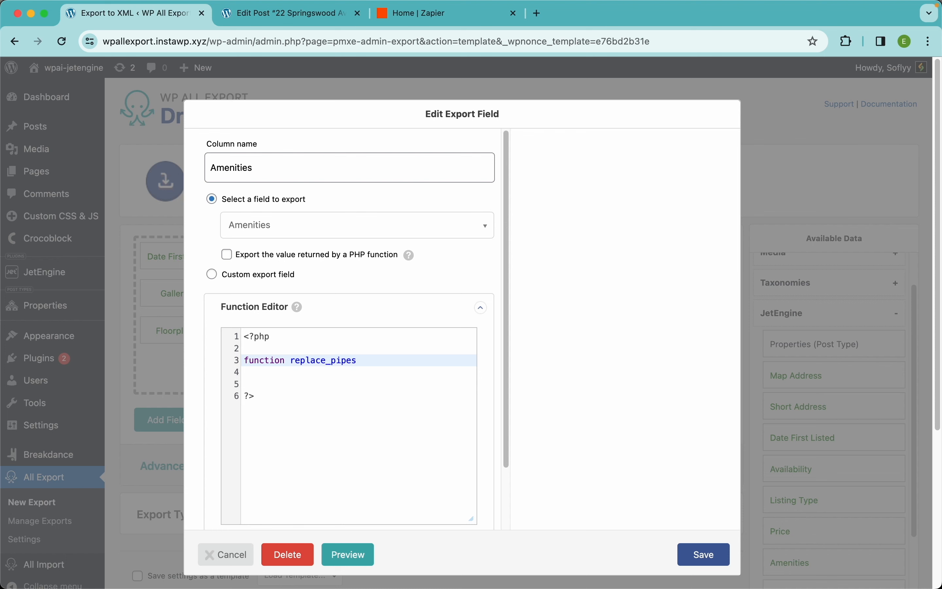
text( ($data) {)
key(Return)
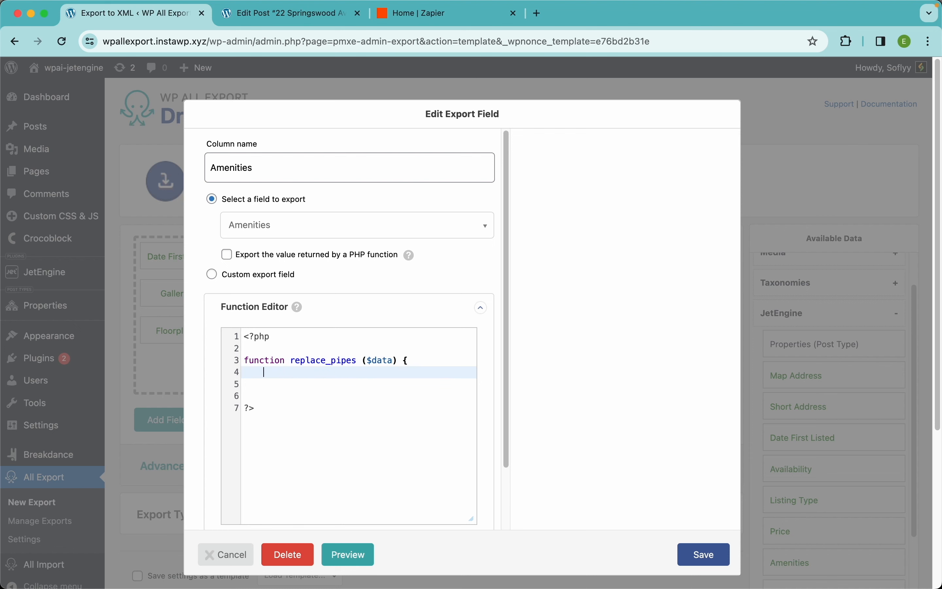
text(return str_replace)
text(("|", ", ", $data);)
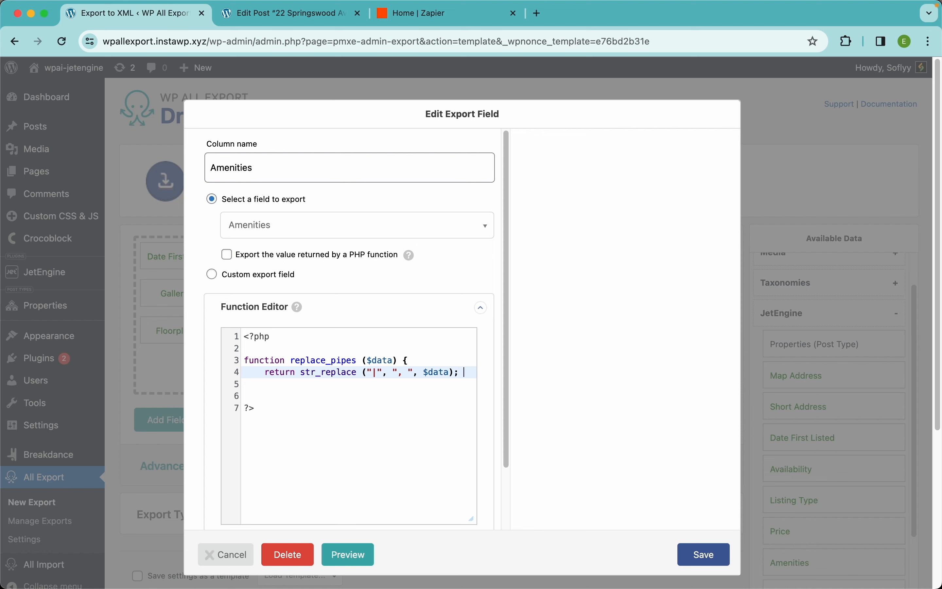
key(Return)
text(})
scroll(230, 397, down, 3)
click(269, 472)
- Set the Amenities field to export the value returned by the replace_pipes function and save the field
double_click(333, 292)
key(super+c)
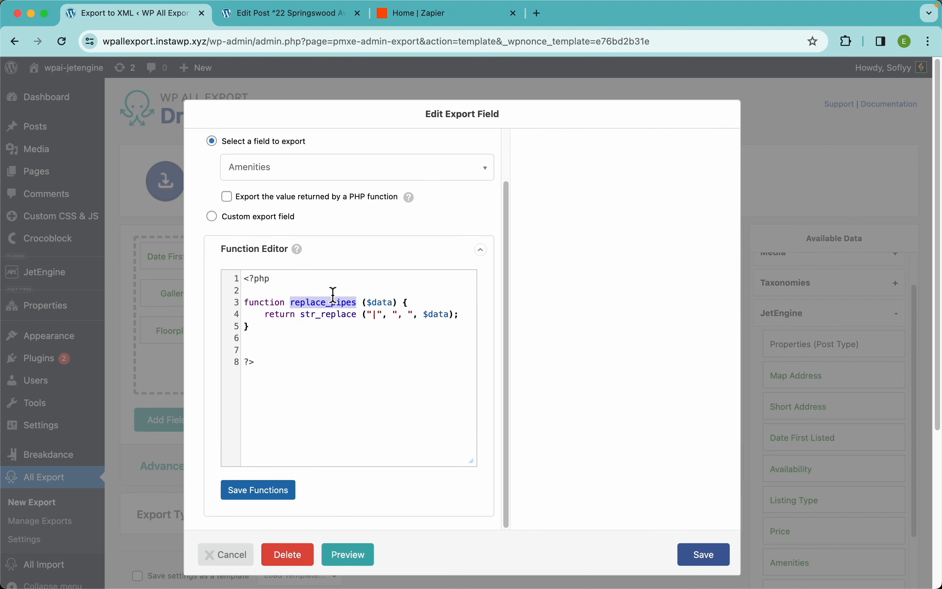
click(277, 197)
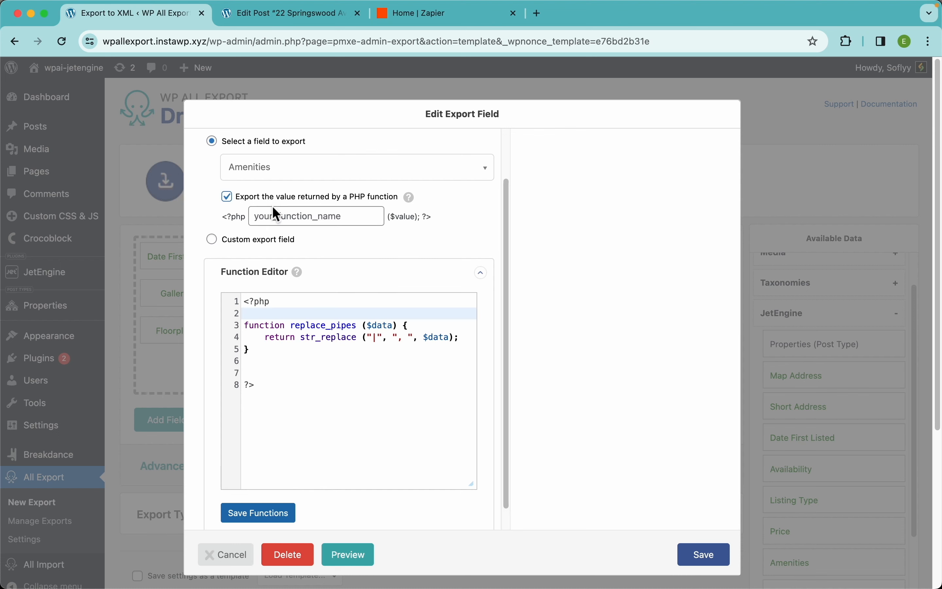
click(288, 220)
key(super+v)
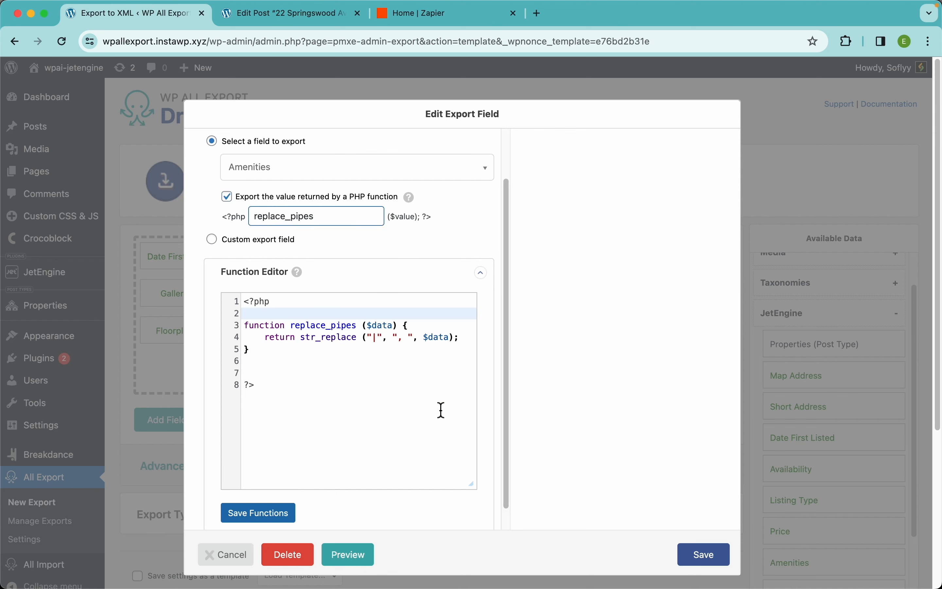
scroll(410, 304, up, 2)
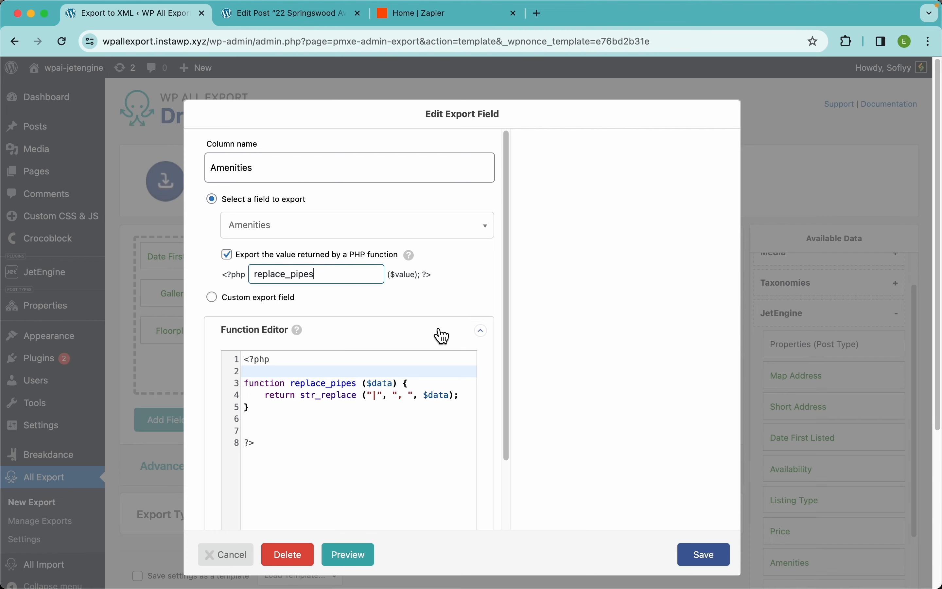
click(705, 556)
- Preview the first 10 properties and check the separators between values in the Amenities column
click(695, 419)
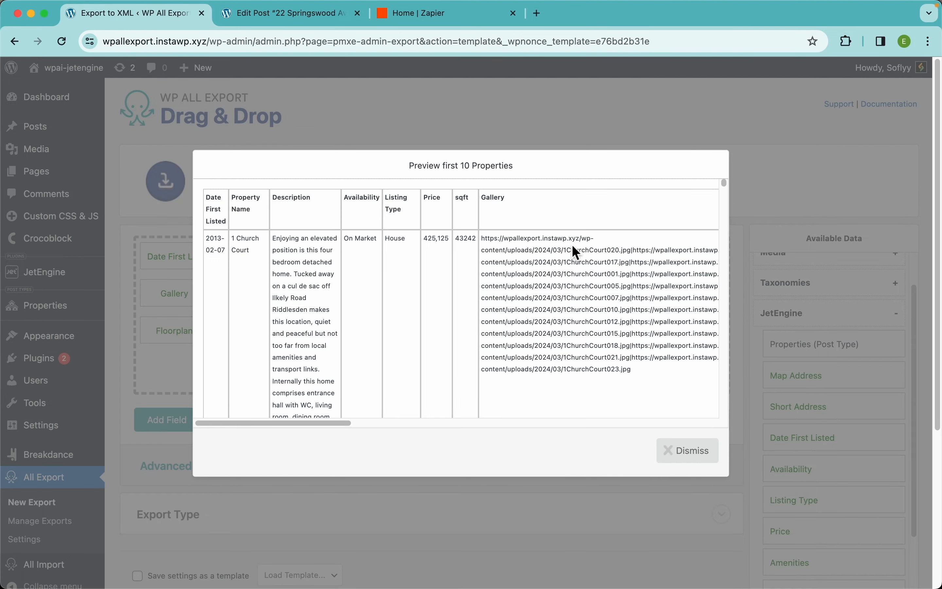
scroll(571, 244, right, 10)
scroll(491, 247, up, 10)
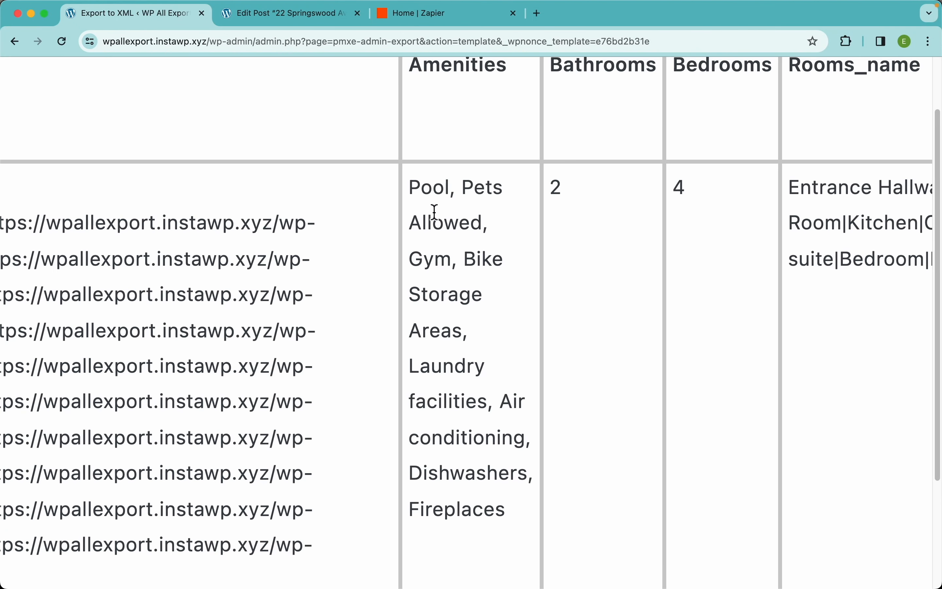
scroll(486, 175, up, 1)
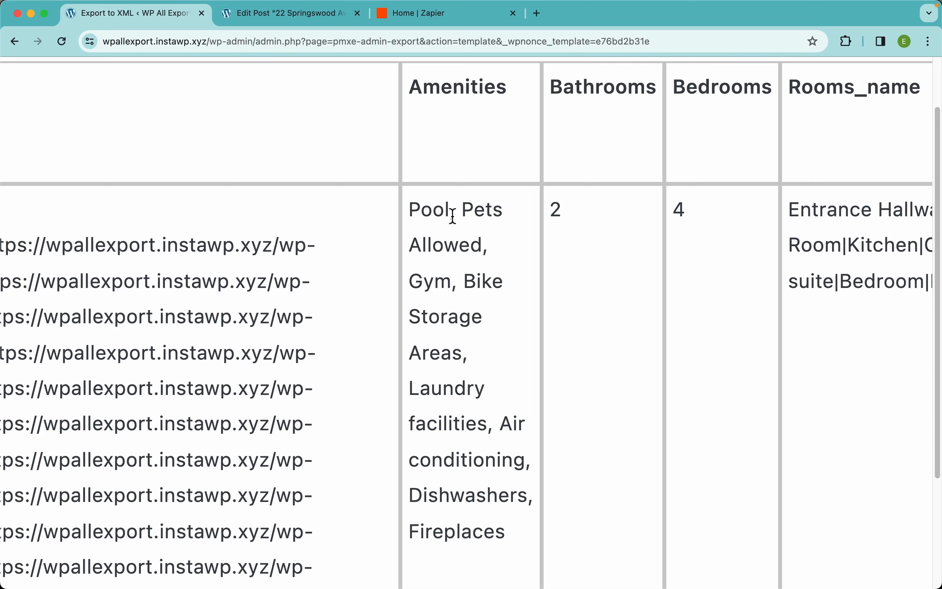
scroll(458, 290, down, 1)
scroll(458, 290, down, 5)
click(616, 131)
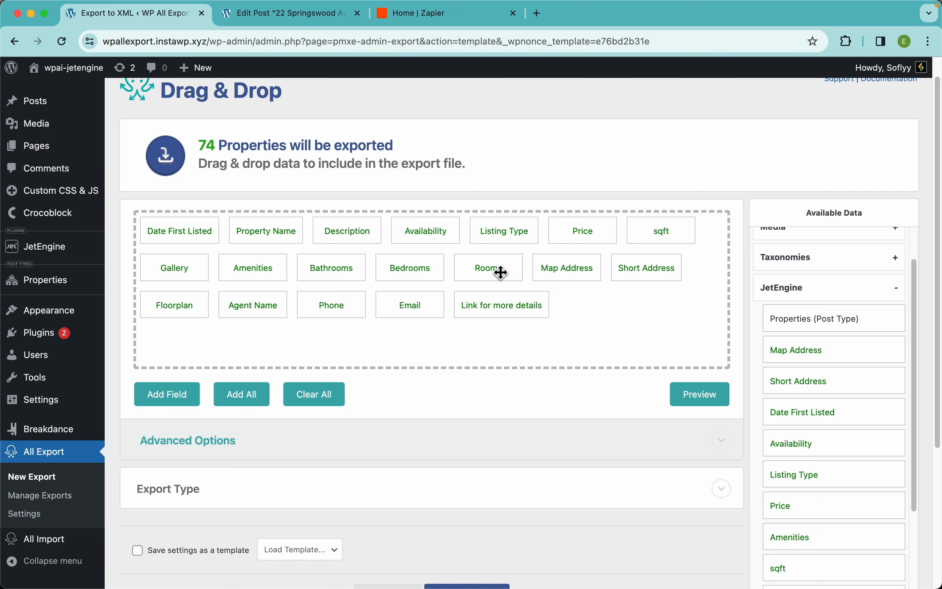
- Preview the Rooms columns, and examine the Rooms repeater entries in the 22 Springswood Avenue property post
click(691, 395)
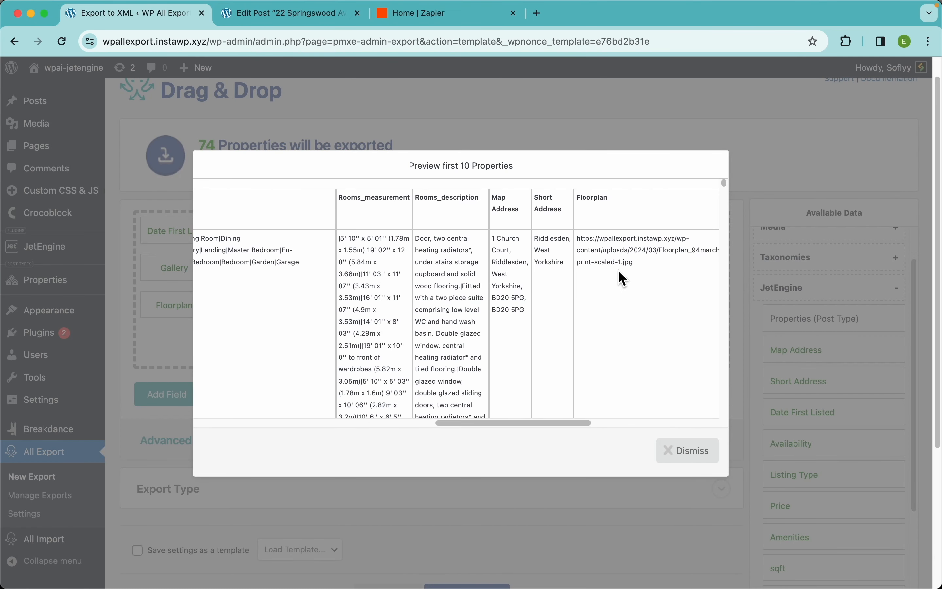
scroll(618, 271, left, 5)
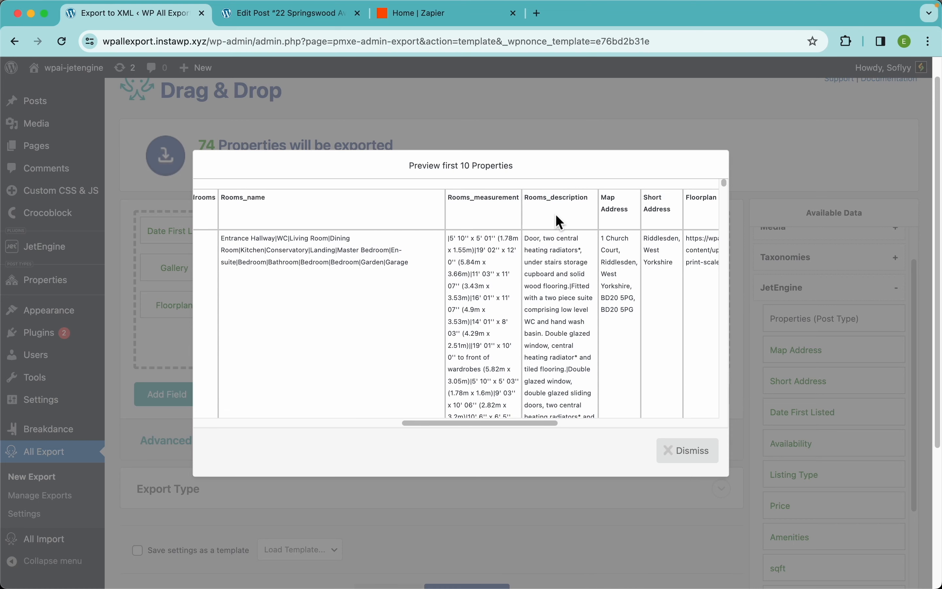
click(275, 21)
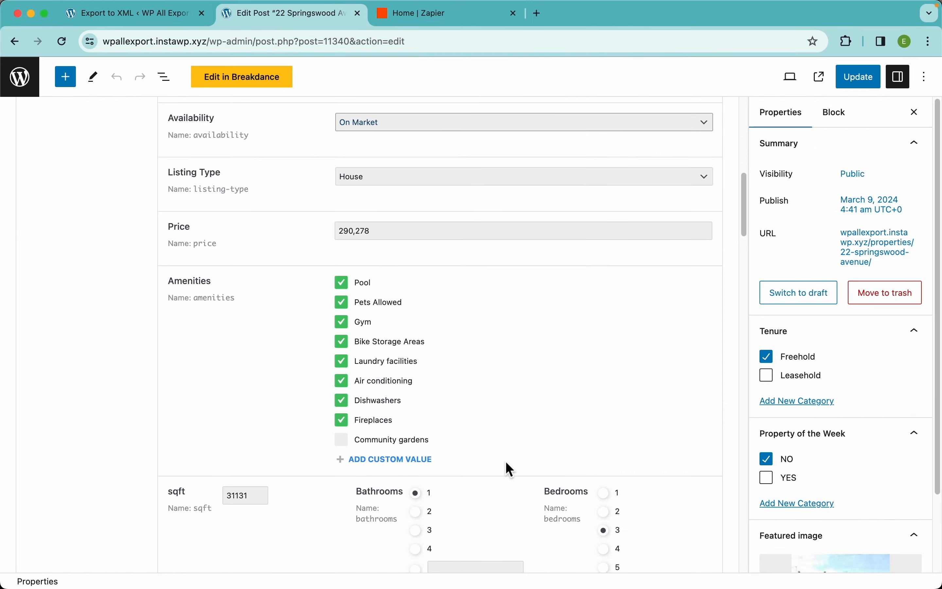
scroll(494, 391, down, 15)
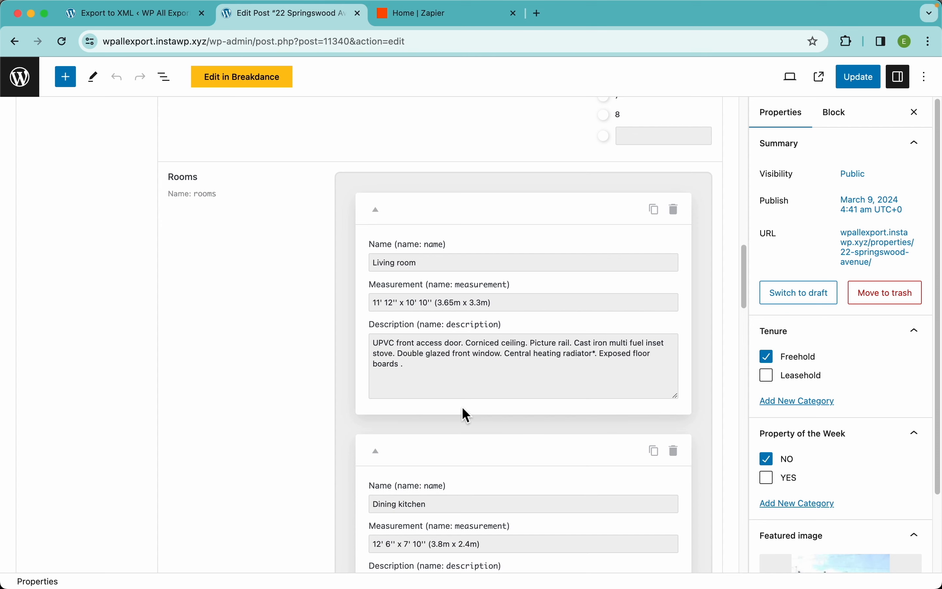
- Return to the export preview and examine how the Rooms_name column lists the individual room names
click(187, 16)
scroll(544, 242, right, 5)
scroll(553, 239, left, 6)
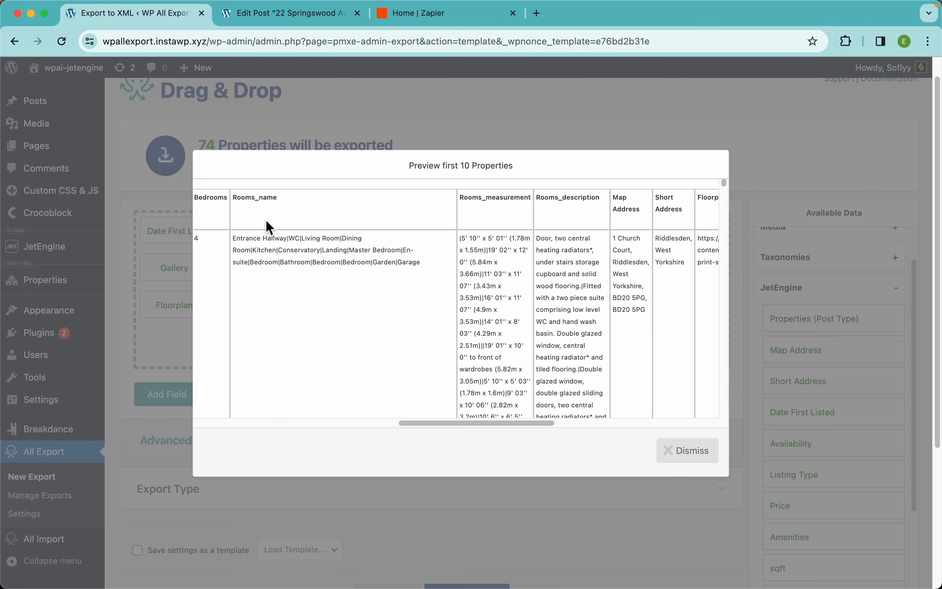
scroll(267, 252, up, 5)
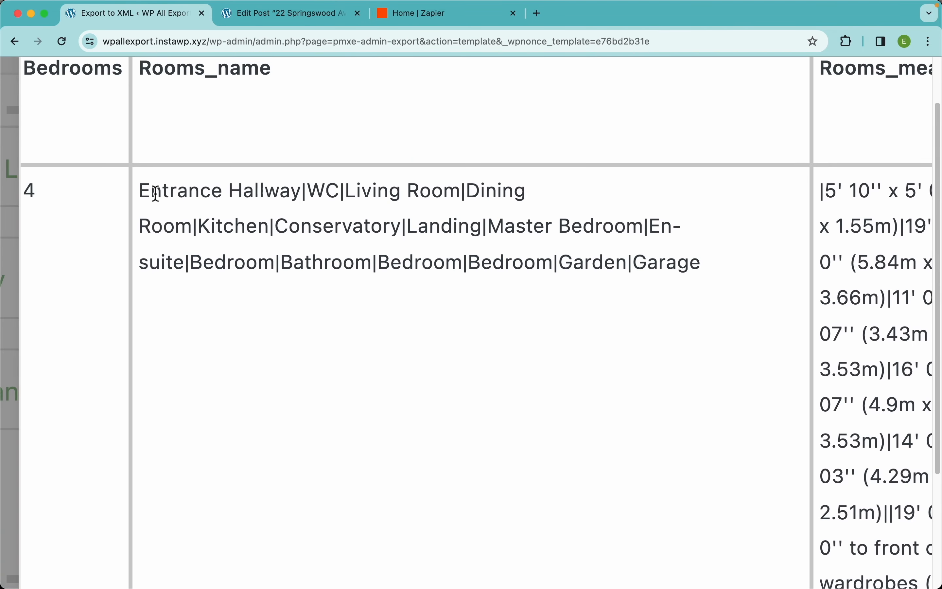
mouse_move(141, 189)
mouse_down()
mouse_move(290, 204)
mouse_move(304, 191)
mouse_move(139, 192)
mouse_up()
double_click(316, 192)
click(413, 186)
- Compare the Rooms_measurement and Rooms_description values with the matching room names, and close the preview
scroll(637, 223, right, 10)
drag(603, 202, 622, 343)
scroll(602, 189, right, 5)
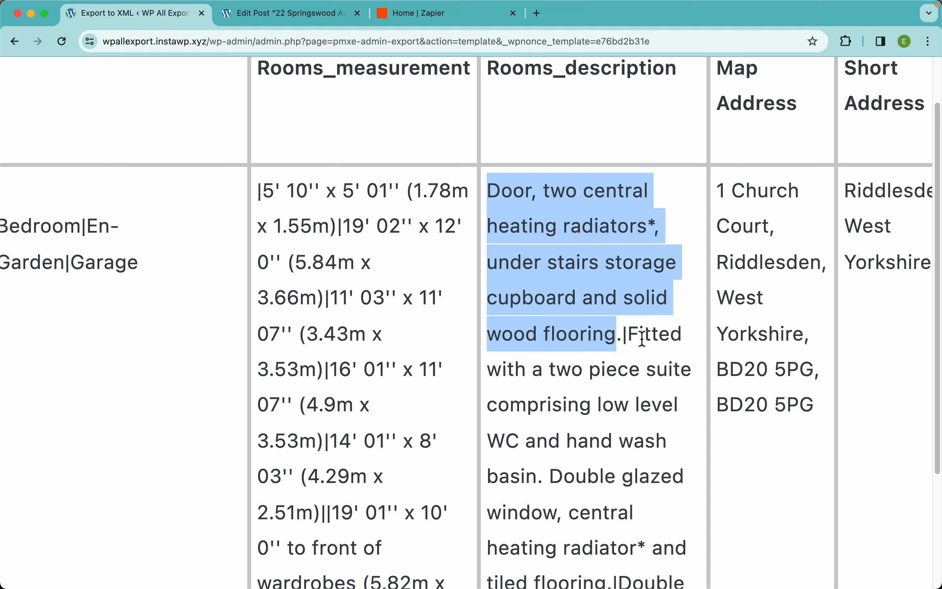
drag(628, 334, 609, 578)
scroll(631, 548, down, 2)
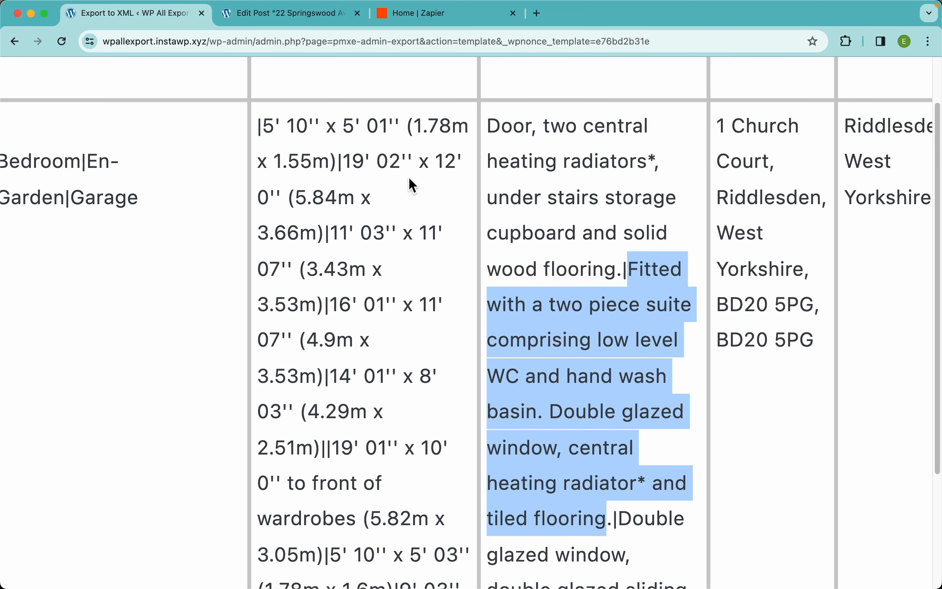
scroll(248, 219, left, 1)
scroll(248, 218, left, 15)
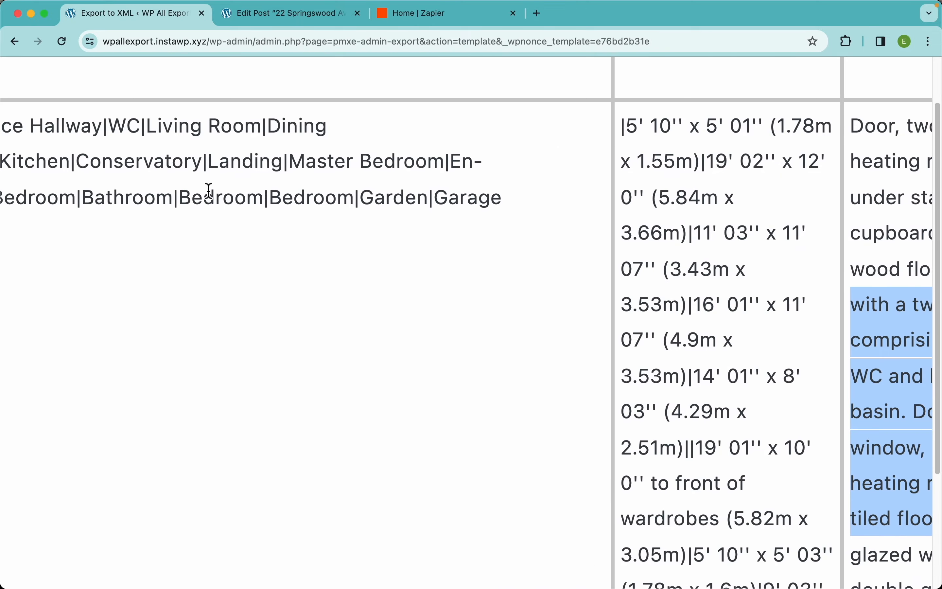
scroll(180, 172, up, 1)
double_click(268, 164)
scroll(367, 223, down, 10)
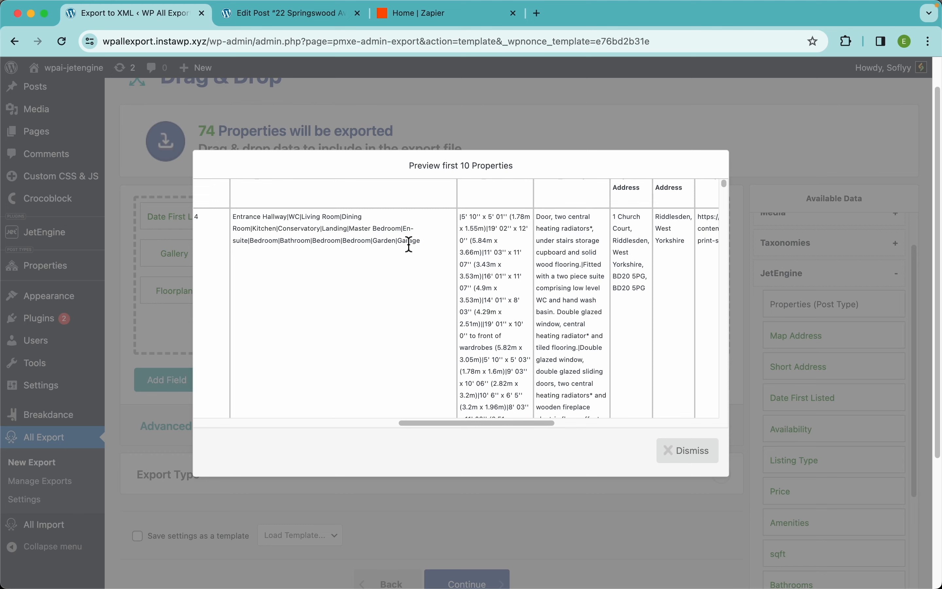
click(691, 453)
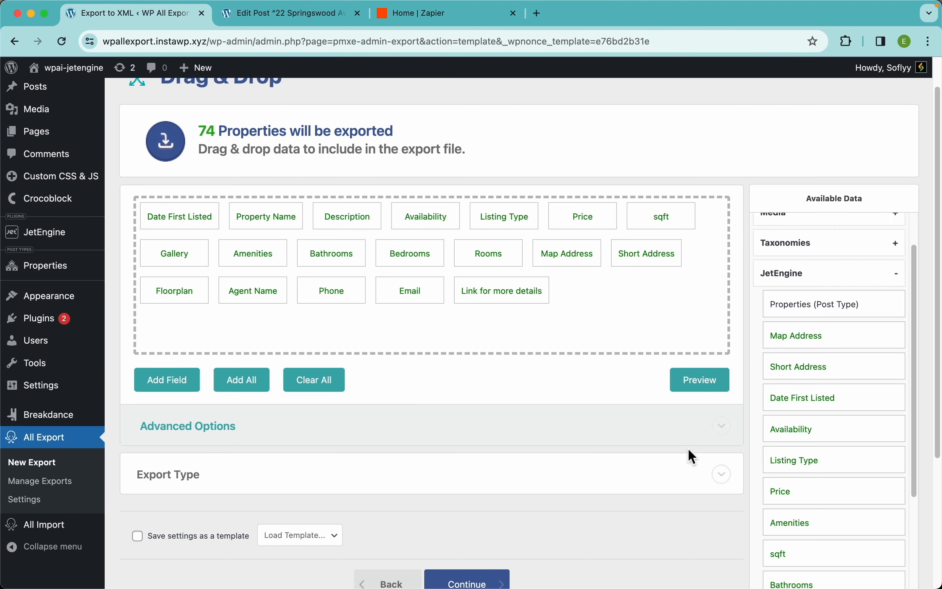
- Set the Rooms field to display each repeater row in its own csv line and save the field
click(499, 265)
click(311, 257)
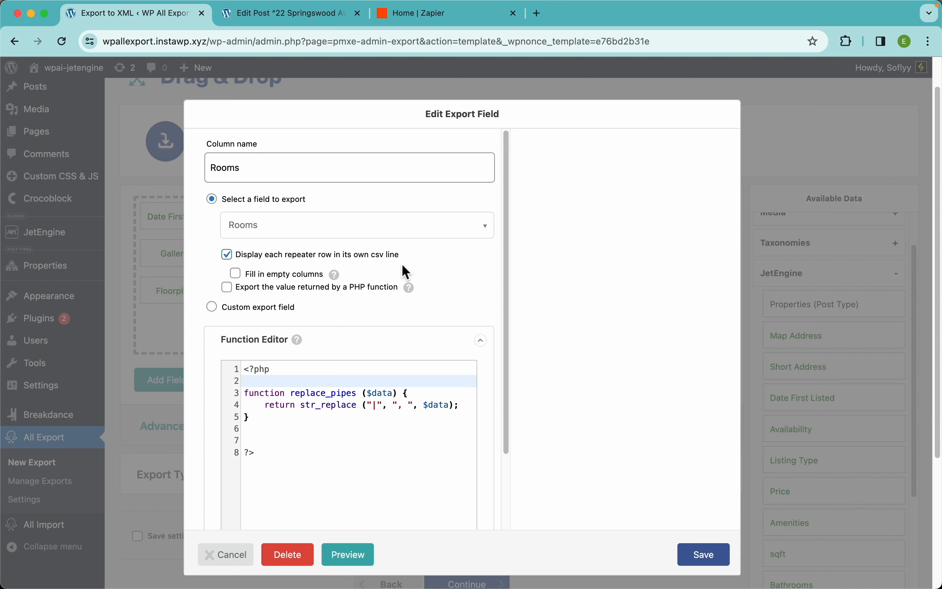
click(705, 555)
- Preview the first 10 properties and check the separate room rows and the remaining columns beside them
click(709, 389)
scroll(642, 298, right, 10)
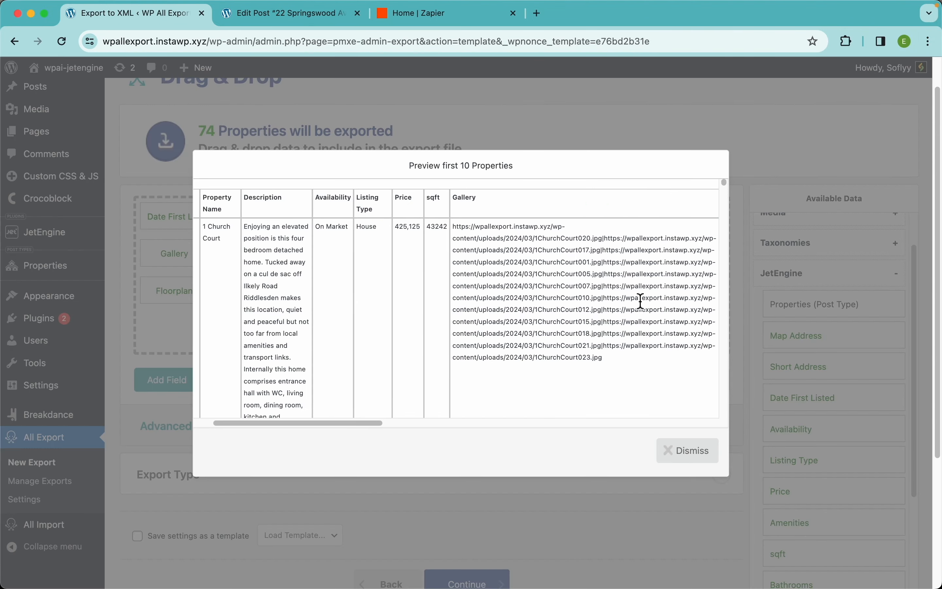
scroll(640, 300, right, 3)
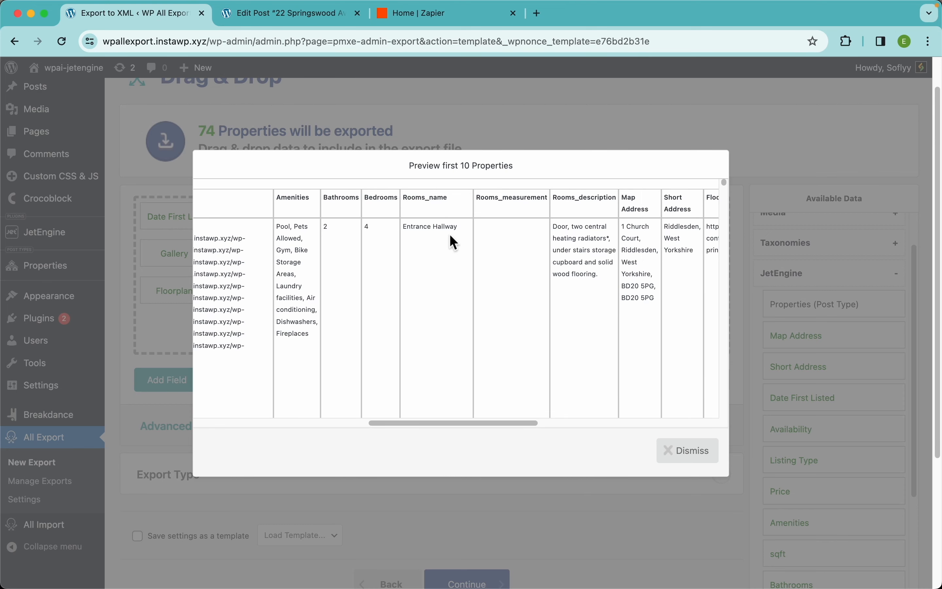
scroll(443, 290, down, 10)
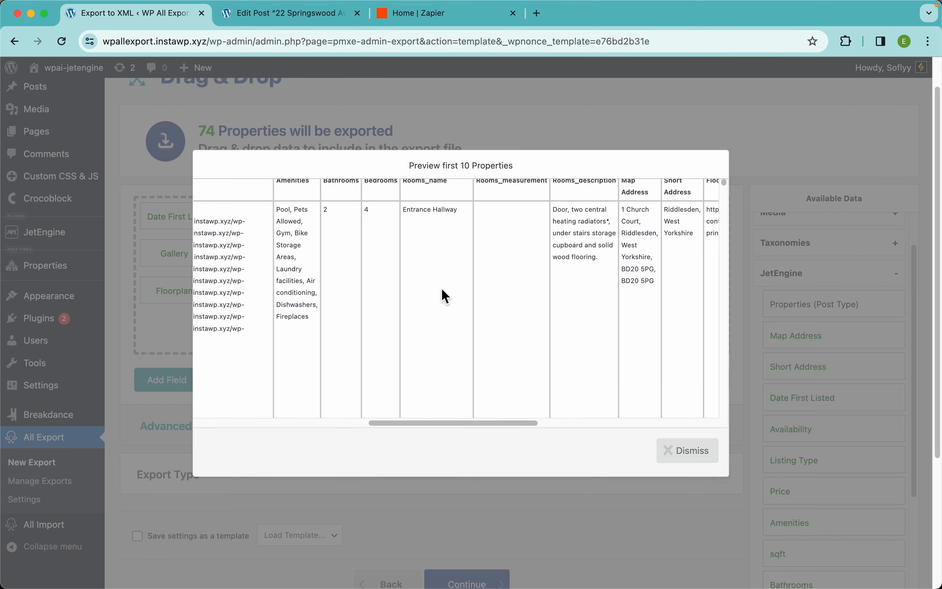
scroll(442, 289, down, 5)
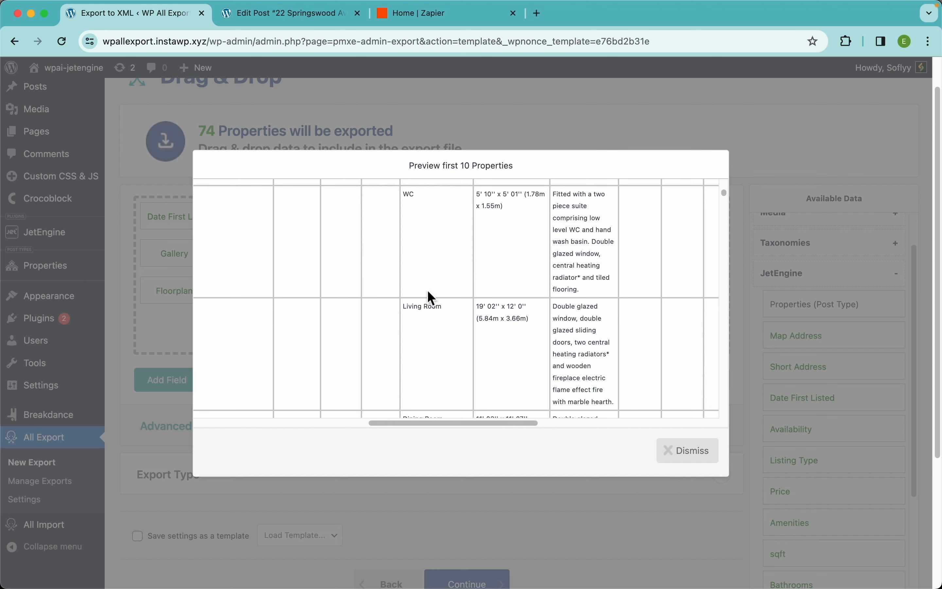
scroll(427, 292, left, 5)
scroll(398, 297, left, 10)
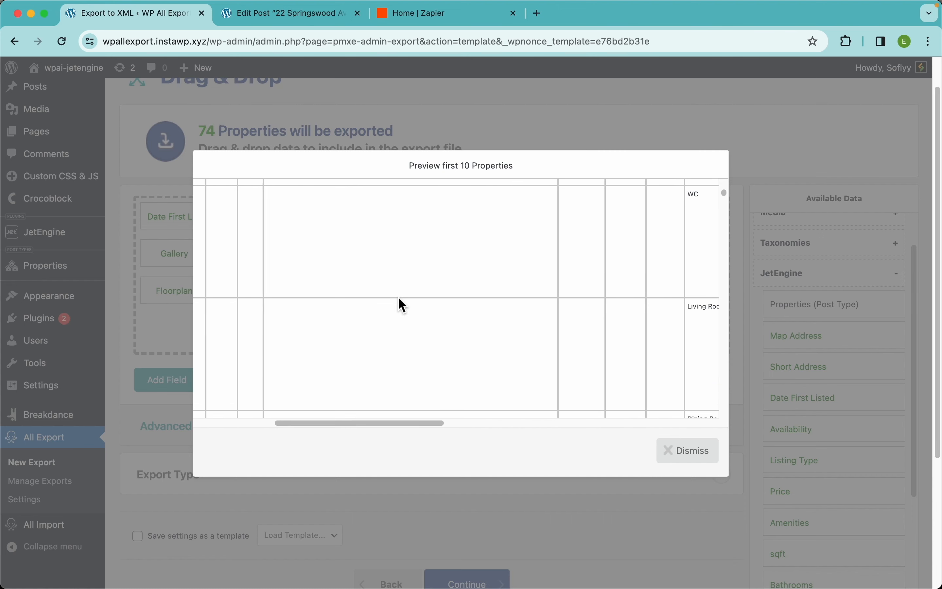
scroll(398, 298, left, 3)
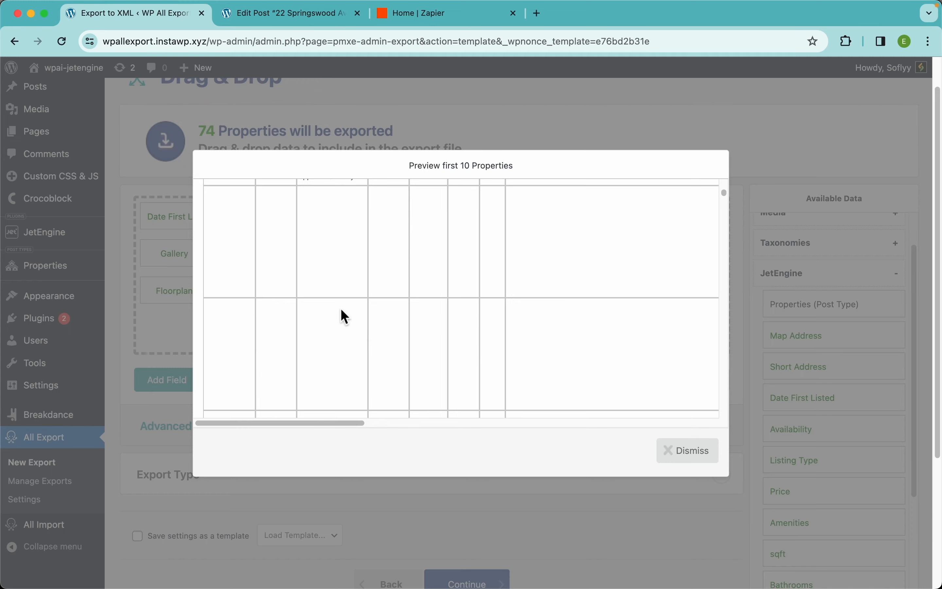
scroll(506, 310, up, 10)
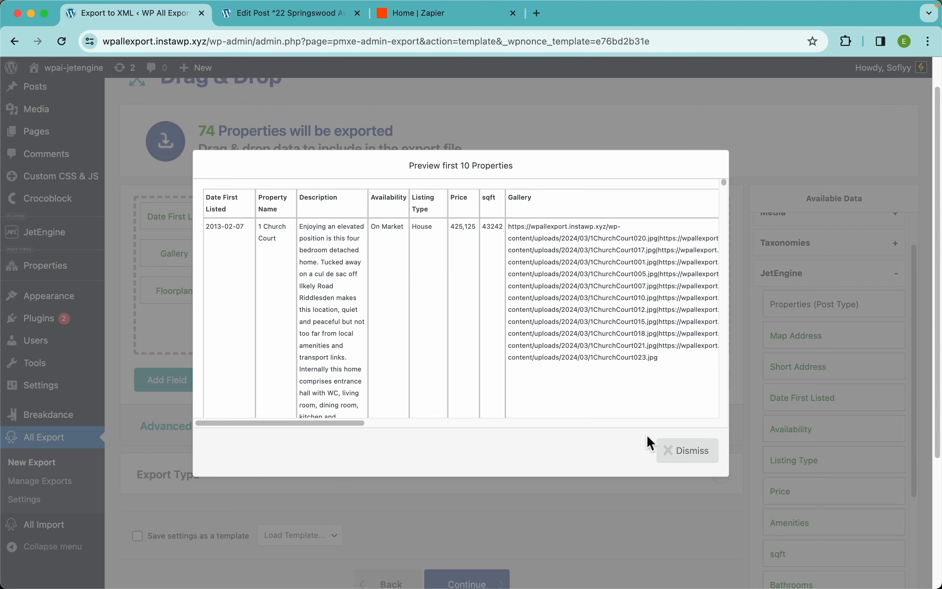
click(696, 462)
- Enable filling in empty columns for the Rooms field's repeater rows and save the field
click(500, 265)
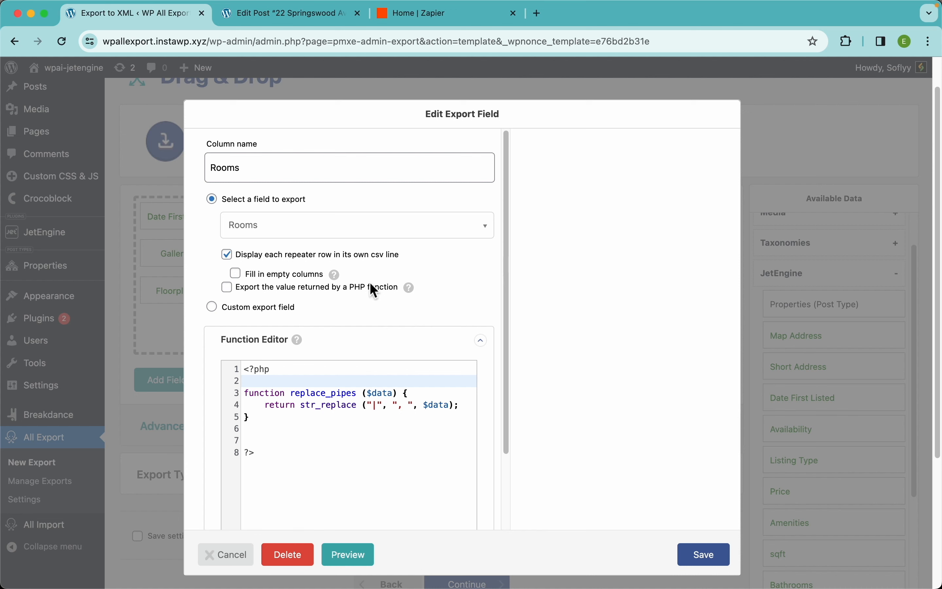
click(271, 275)
mouse_move(337, 275)
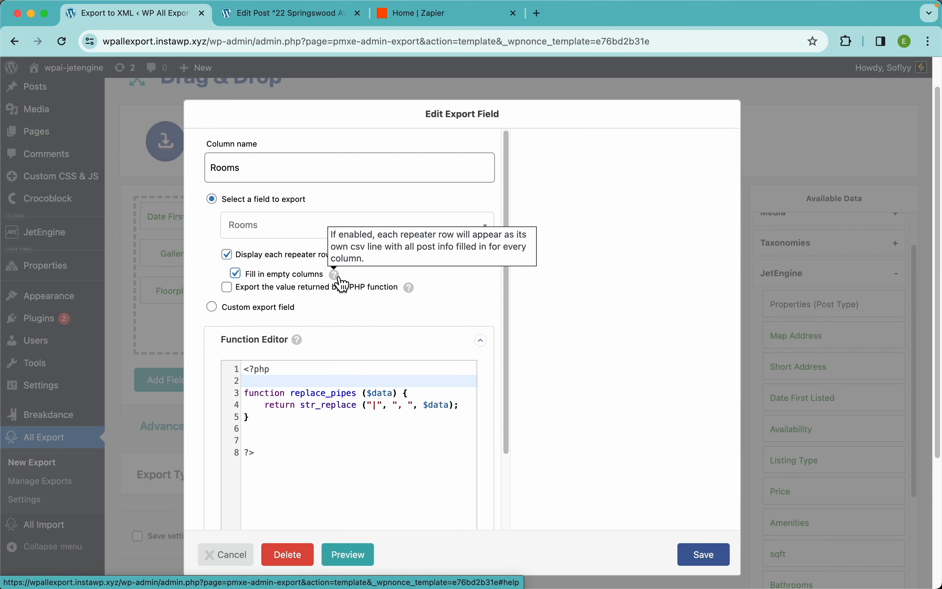
click(709, 560)
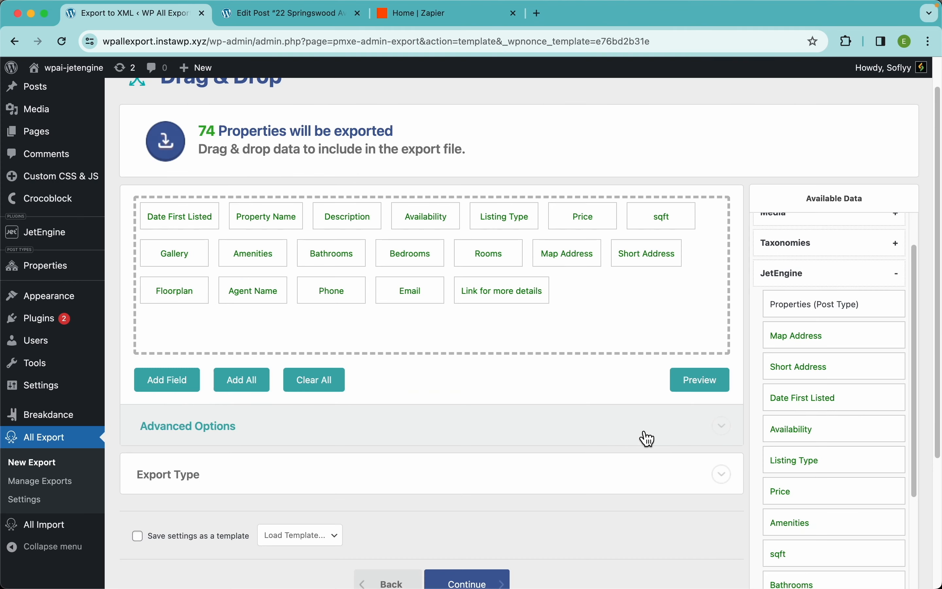
- Preview the first 10 properties, check that every room row repeats the property's other values, and close the preview
click(703, 386)
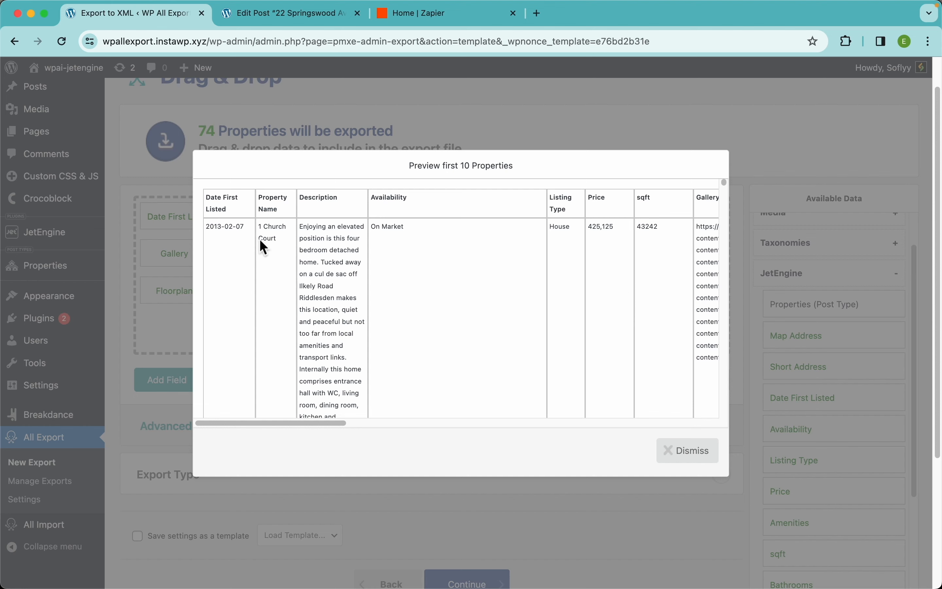
scroll(332, 301, down, 10)
scroll(333, 299, down, 1)
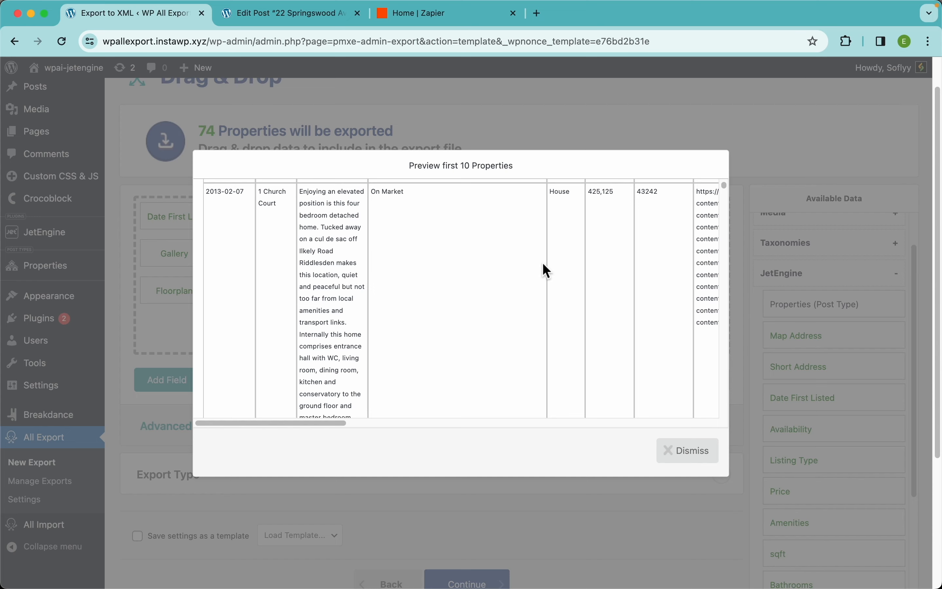
scroll(543, 263, right, 15)
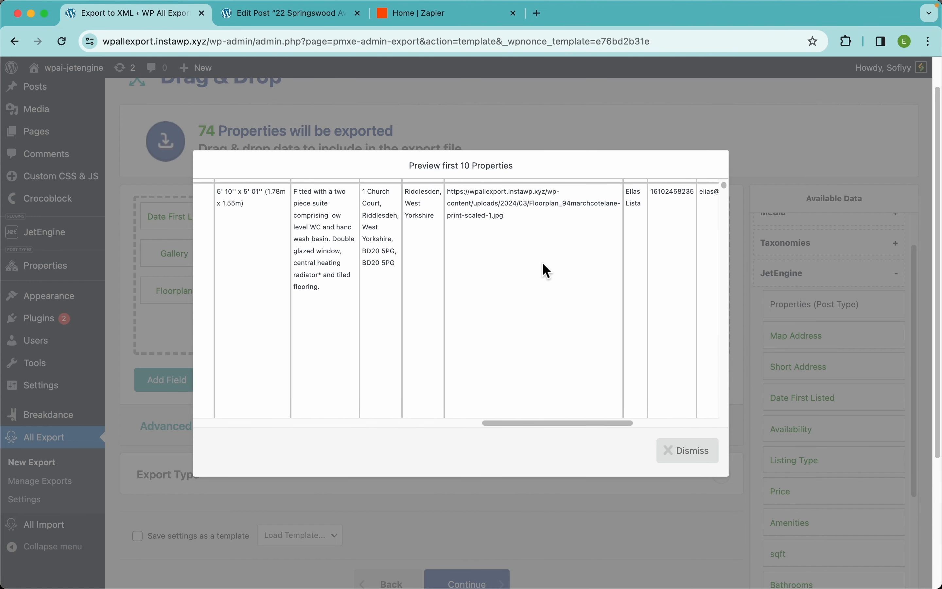
scroll(544, 265, left, 10)
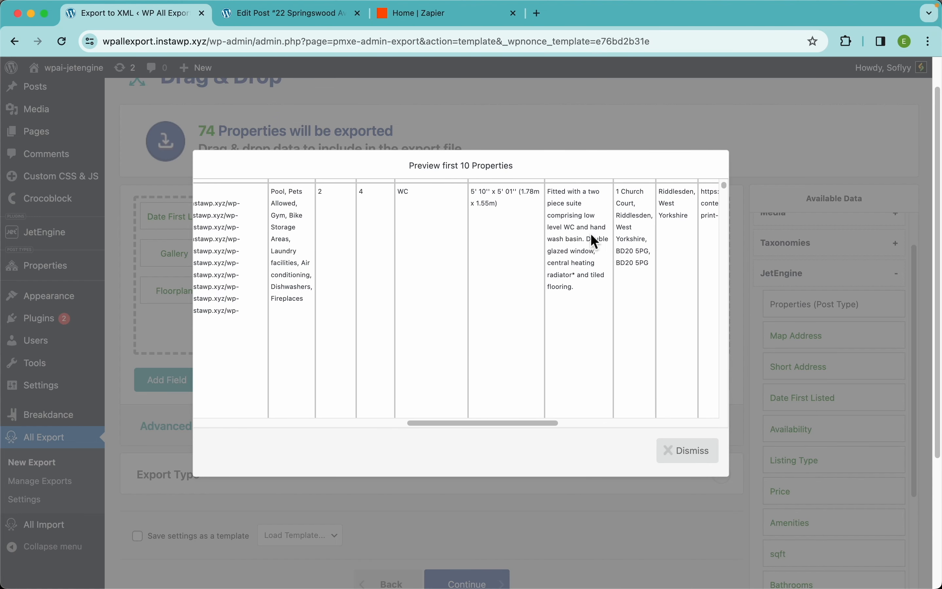
scroll(489, 296, down, 2)
scroll(489, 296, down, 5)
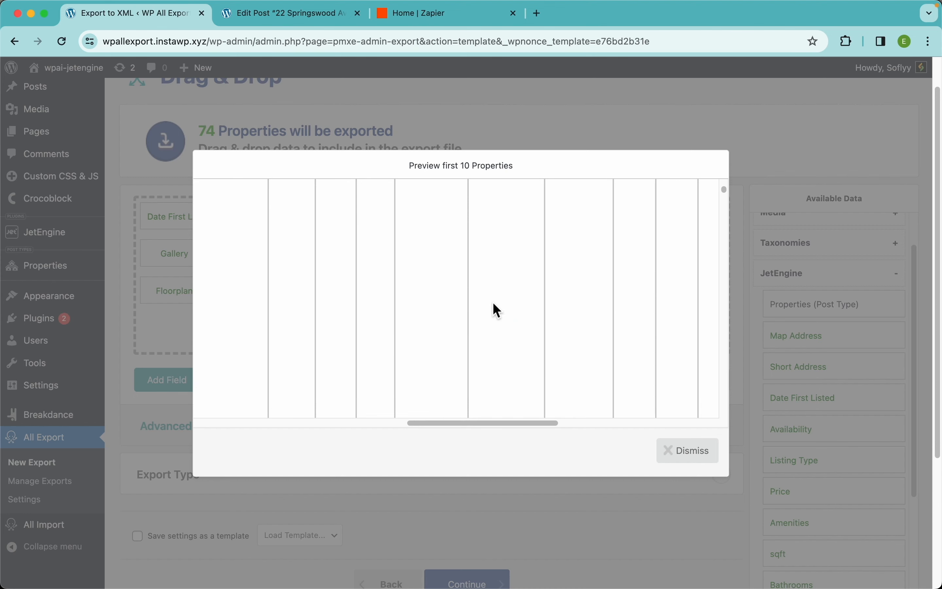
scroll(494, 303, down, 3)
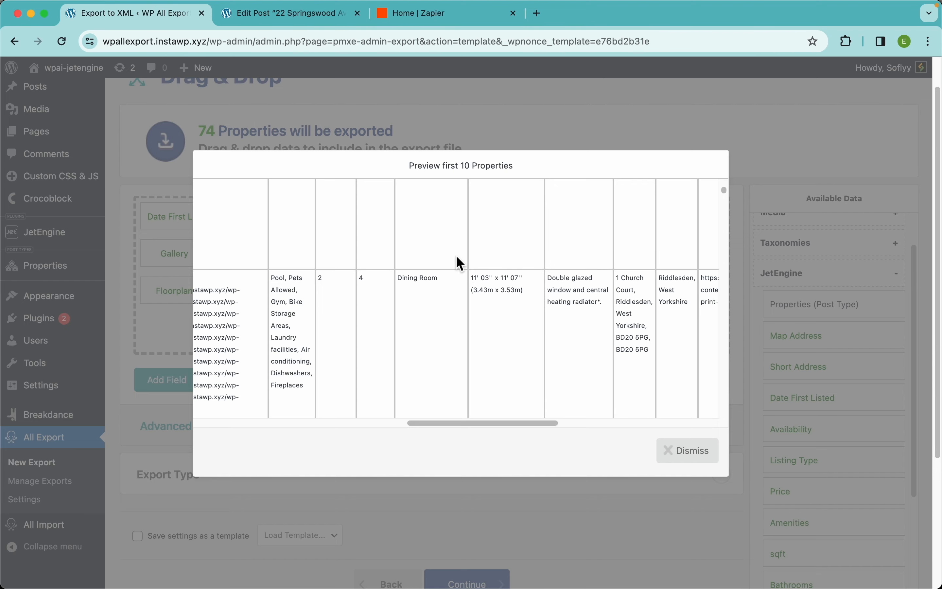
scroll(422, 261, down, 1)
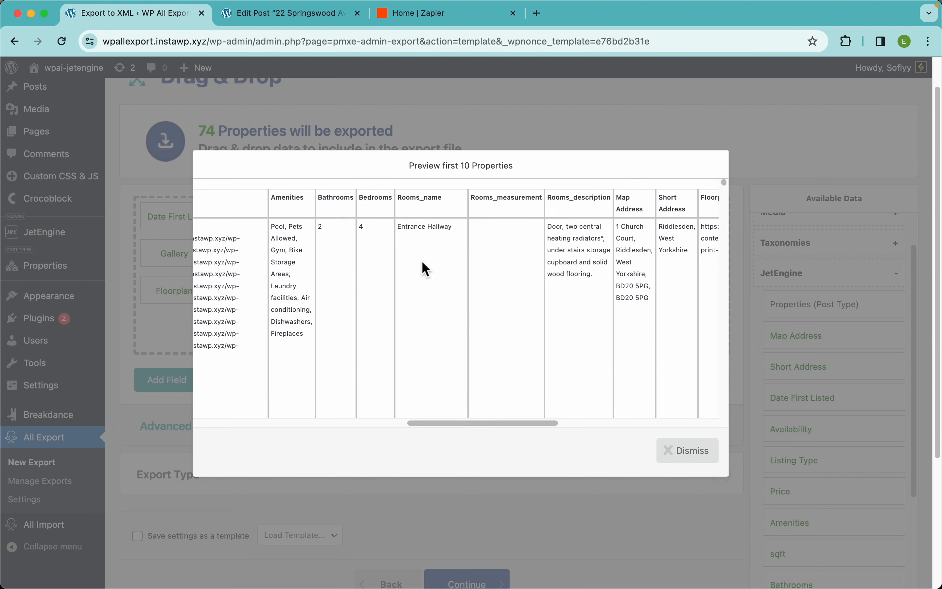
click(692, 457)
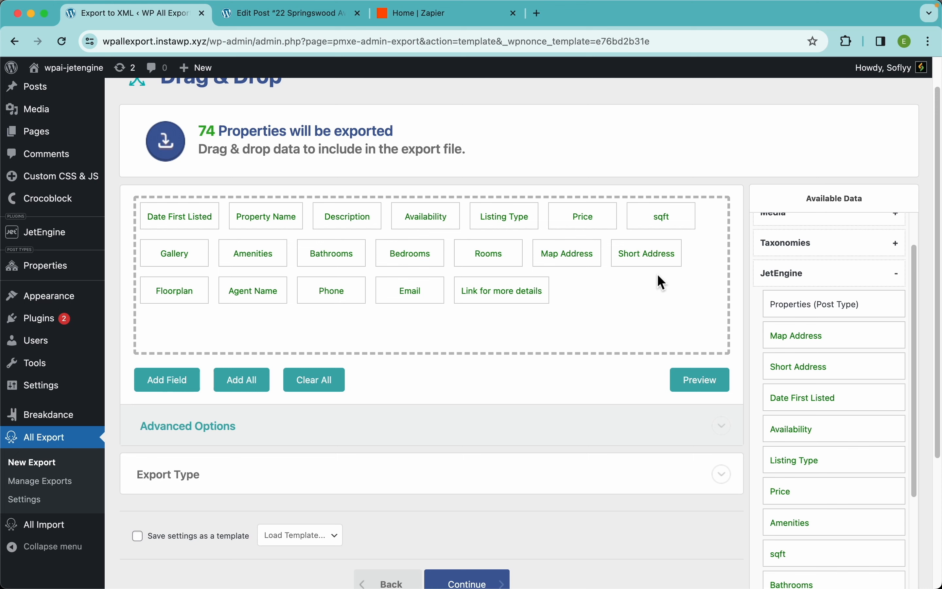
- Review the spreadsheet and feed formats, keep the export type as a CSV File spreadsheet, and continue to the export settings
click(450, 486)
scroll(448, 485, down, 5)
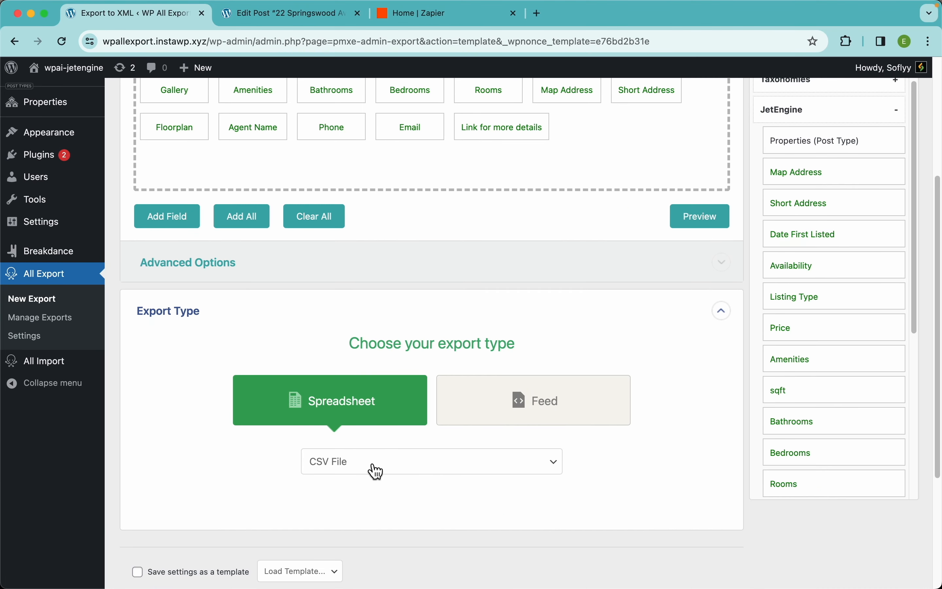
click(391, 461)
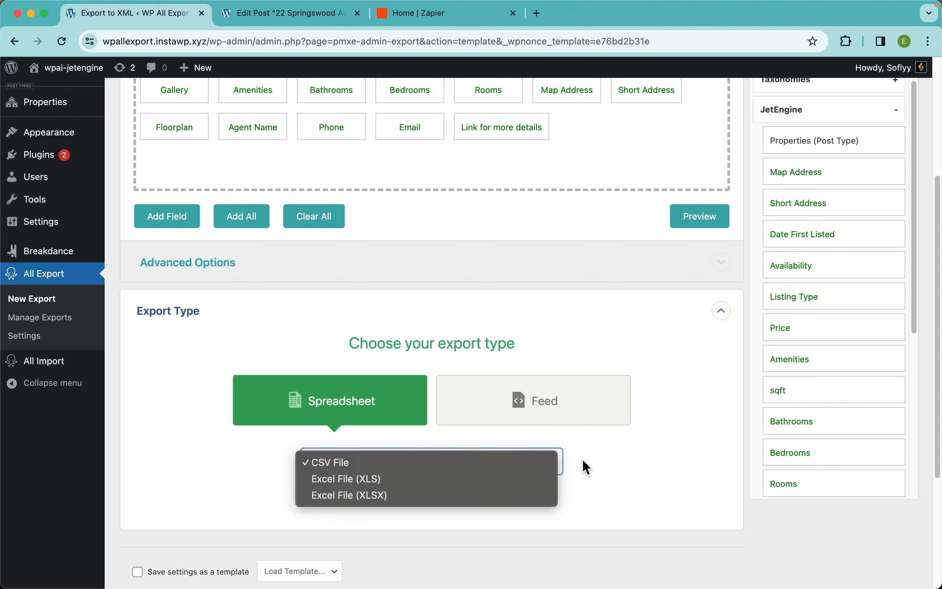
click(517, 395)
click(517, 395)
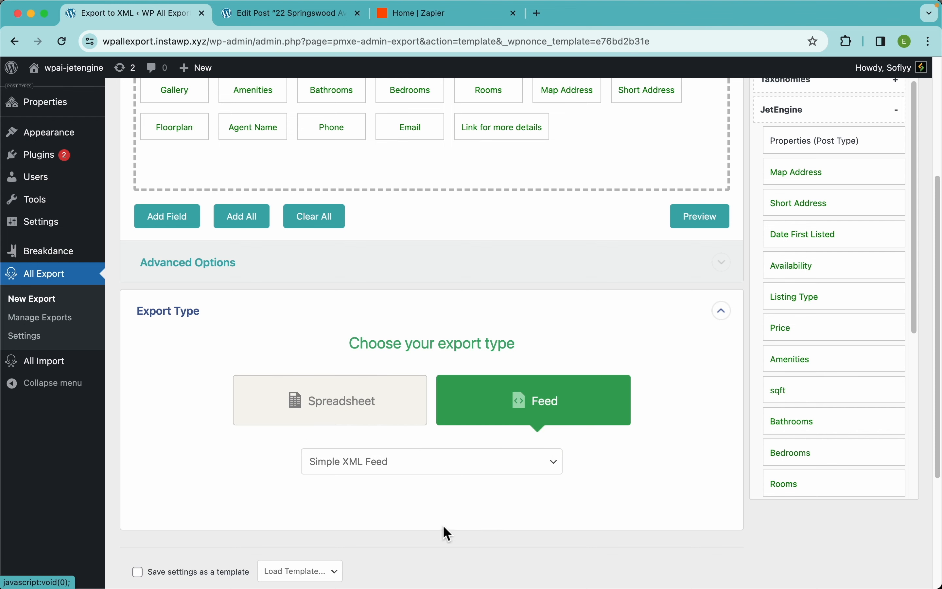
click(438, 470)
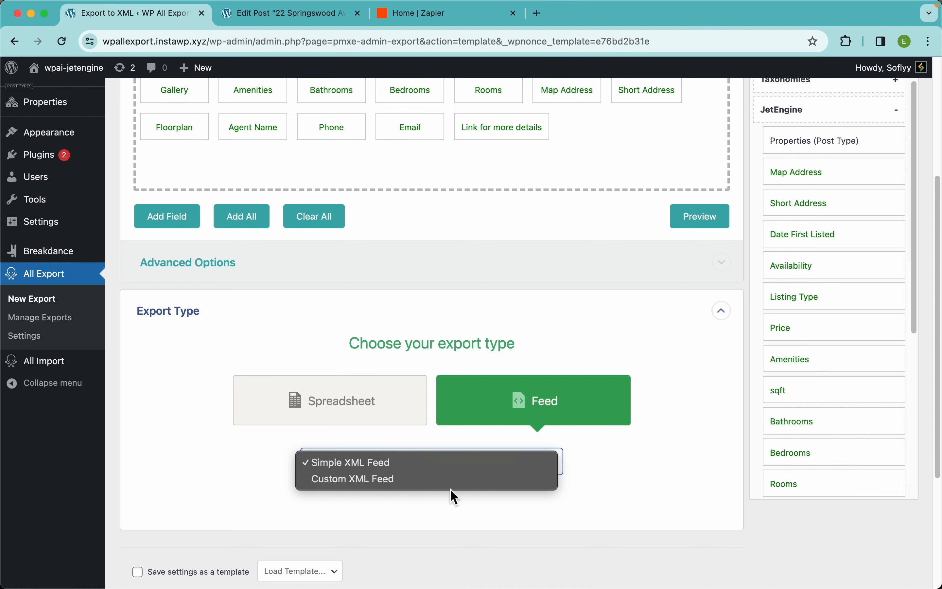
click(444, 505)
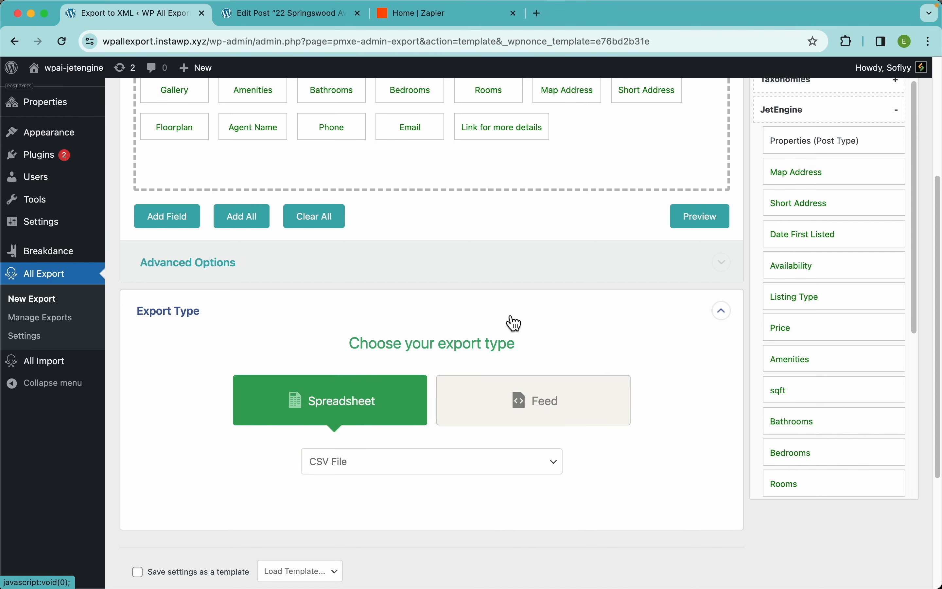
click(483, 319)
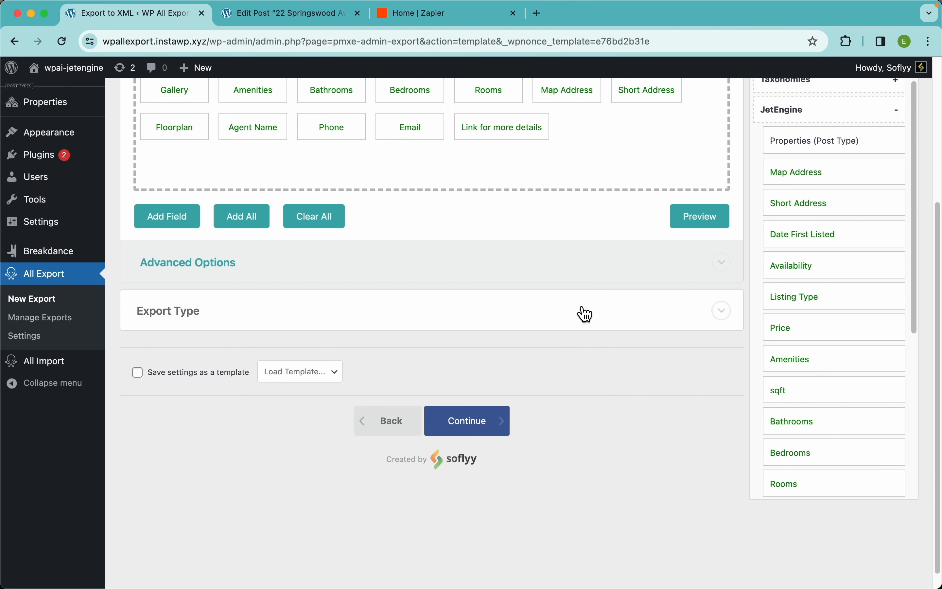
click(498, 435)
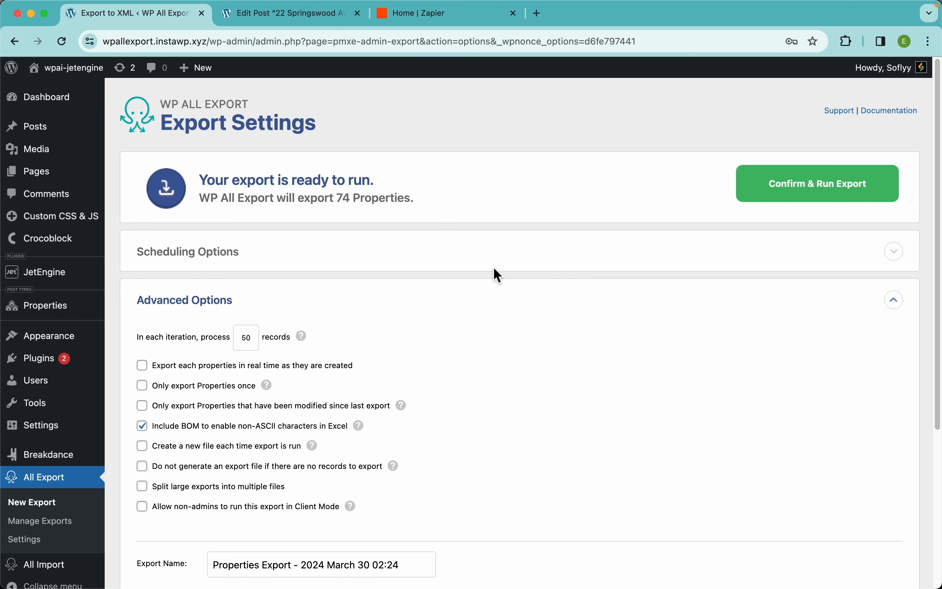
- Set up automatic scheduling for the export every week on Monday, Tuesday, Wednesday, Thursday and Friday
click(366, 264)
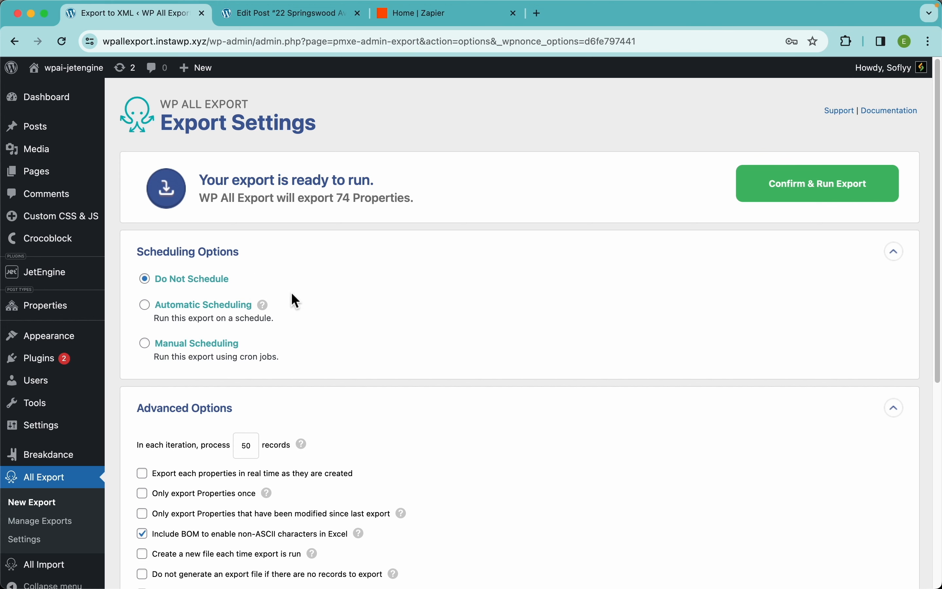
click(209, 315)
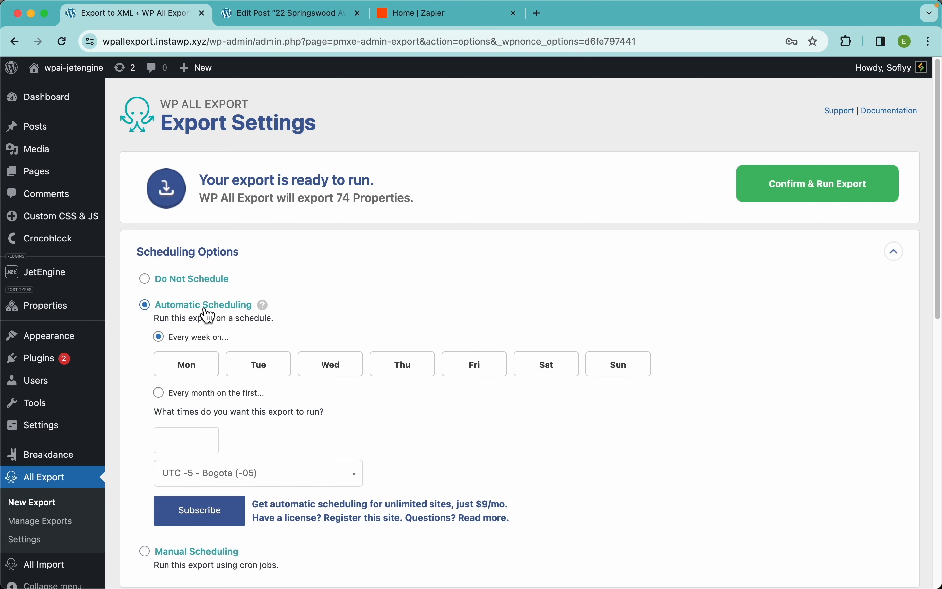
scroll(443, 330, down, 5)
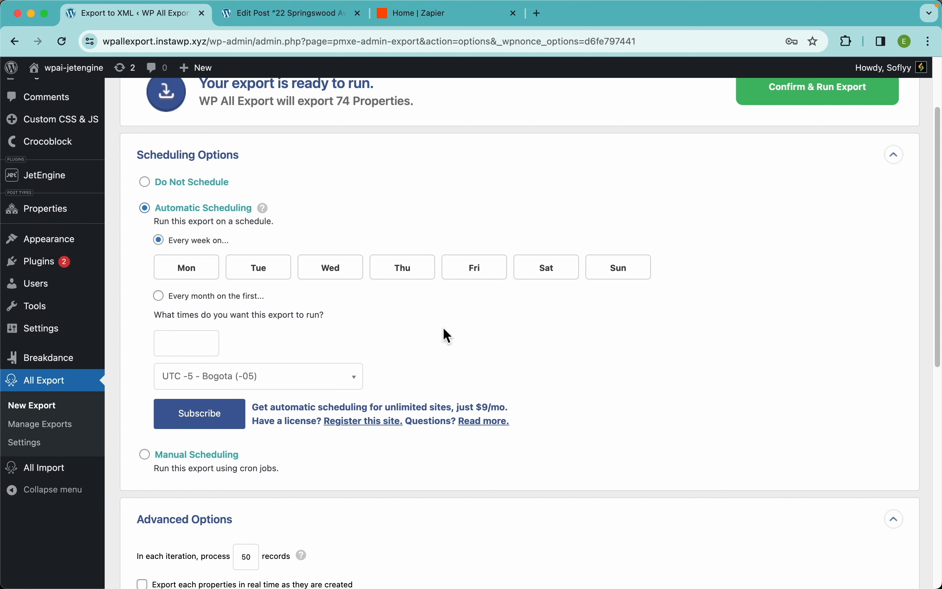
click(201, 273)
click(261, 270)
click(346, 273)
click(412, 276)
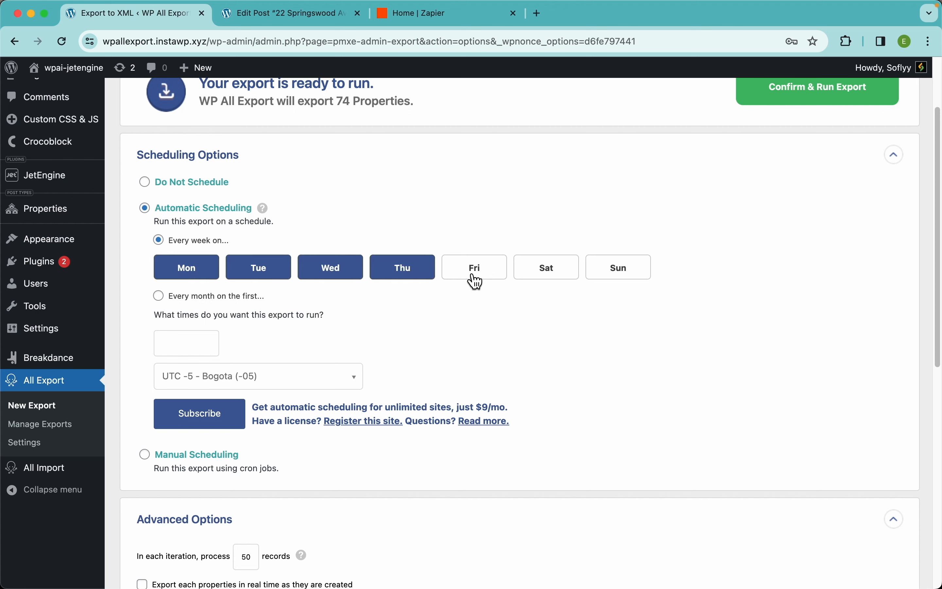
click(475, 278)
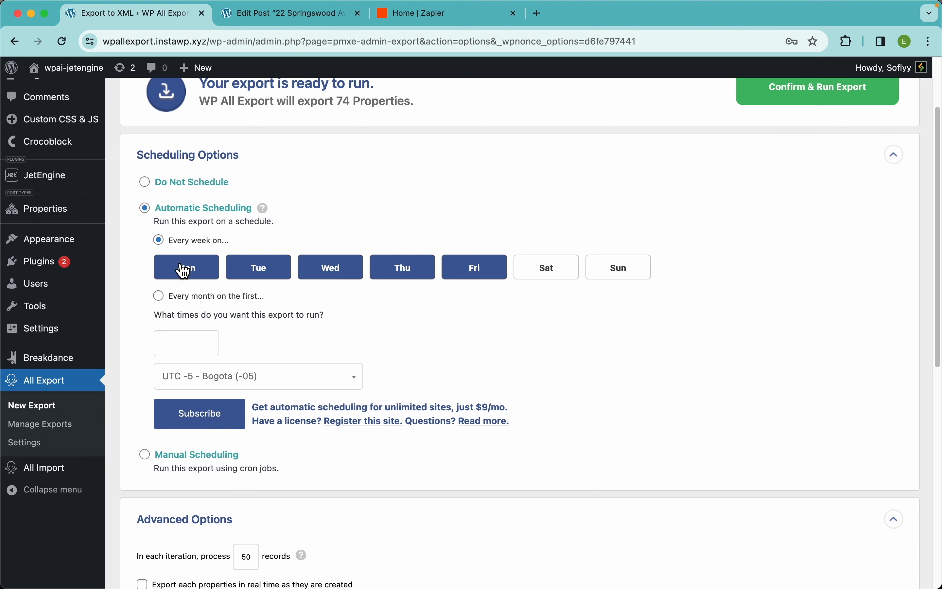
- Set the automatic export run times to 12:00am and 9:00pm
click(186, 352)
click(193, 364)
click(261, 342)
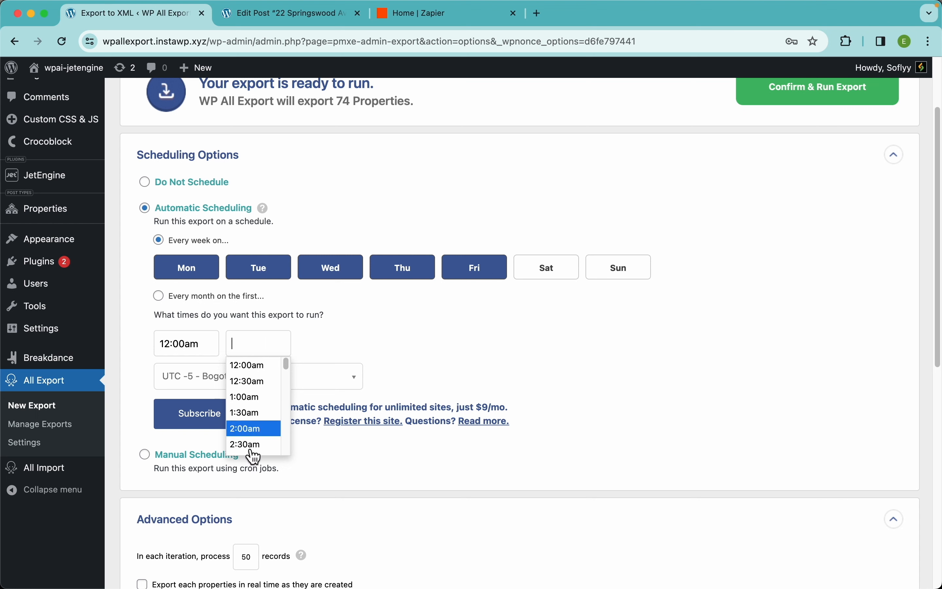
scroll(254, 453, down, 15)
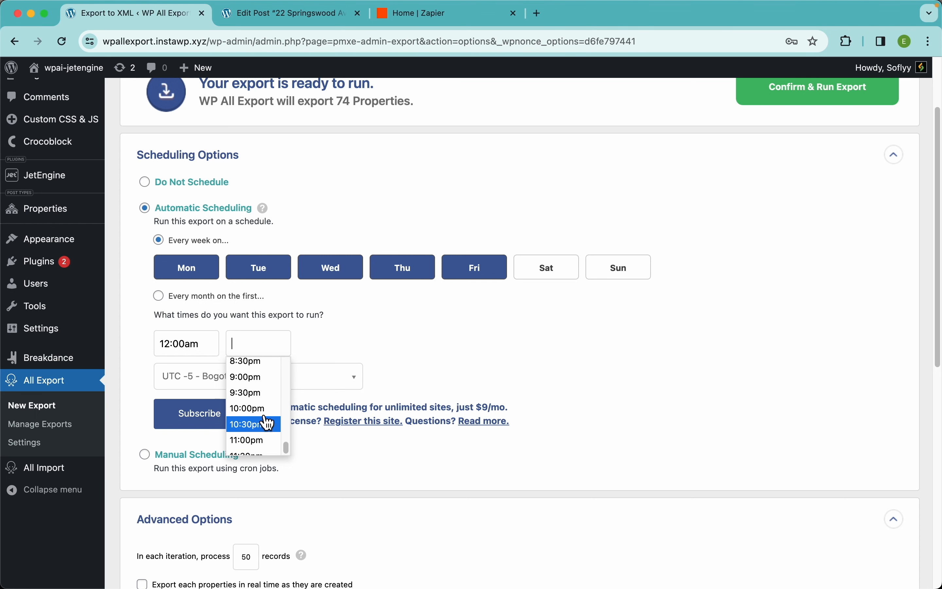
scroll(267, 423, up, 3)
click(250, 415)
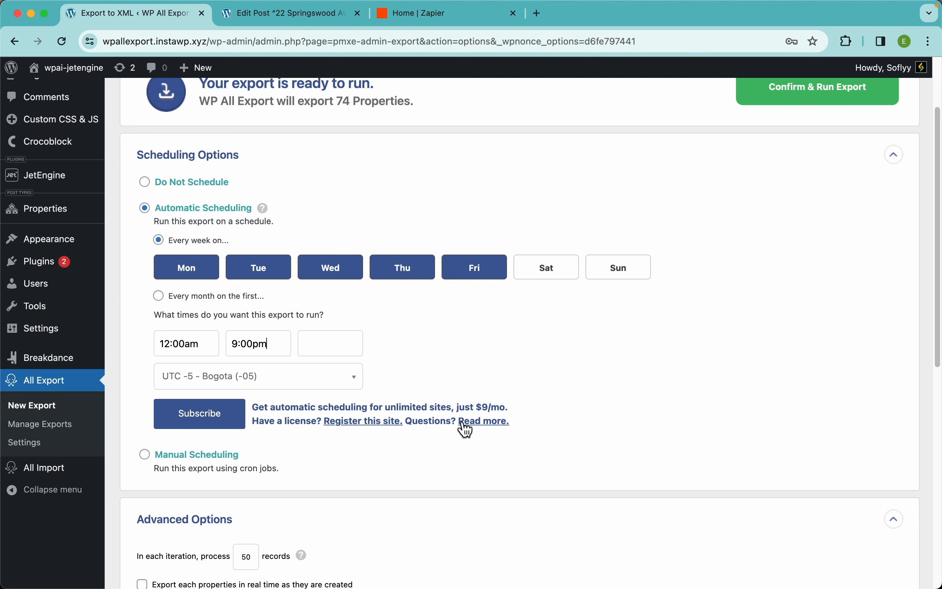
- View the manual scheduling URLs for cron jobs, set the export back to Do Not Schedule, and collapse the scheduling options
click(213, 454)
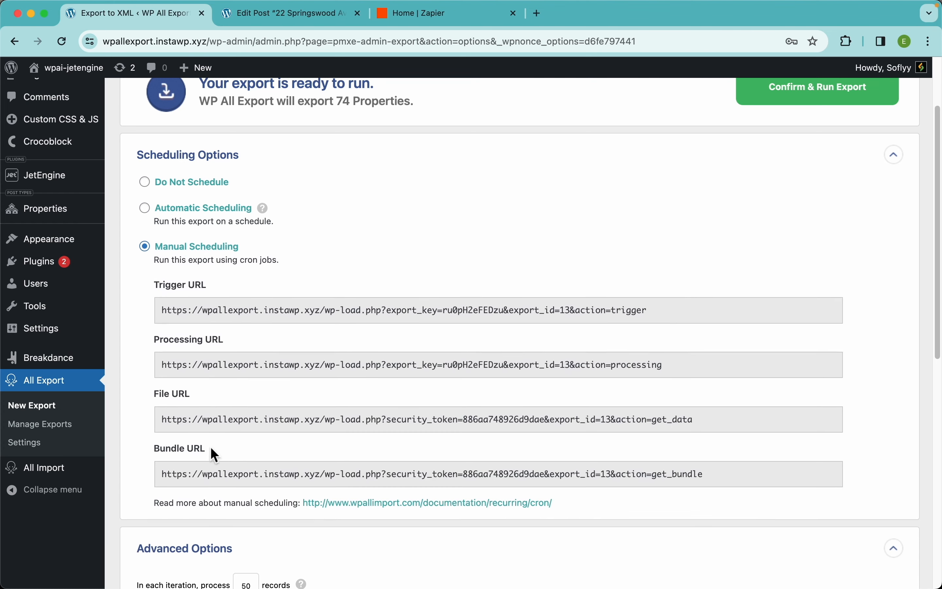
scroll(315, 333, down, 3)
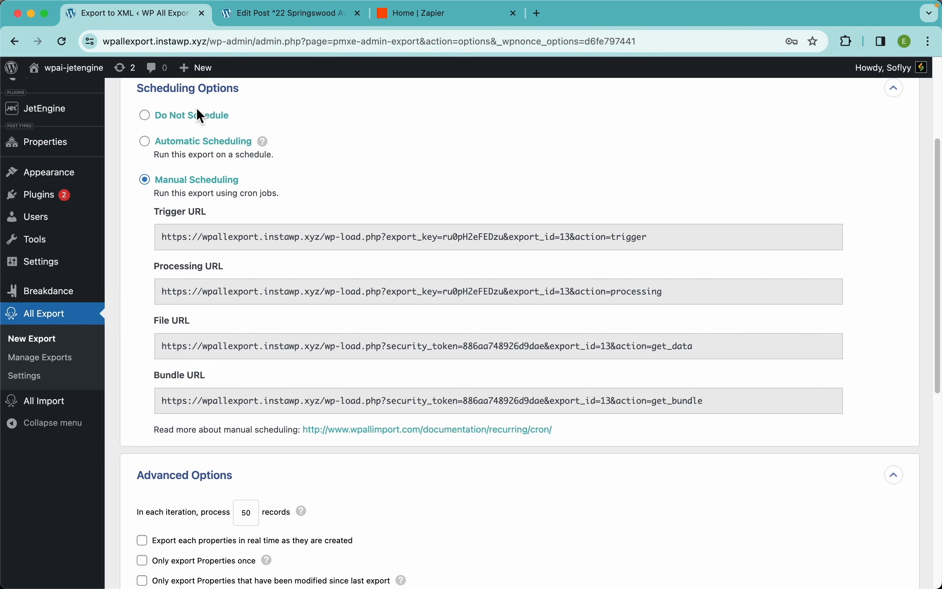
click(196, 117)
click(228, 102)
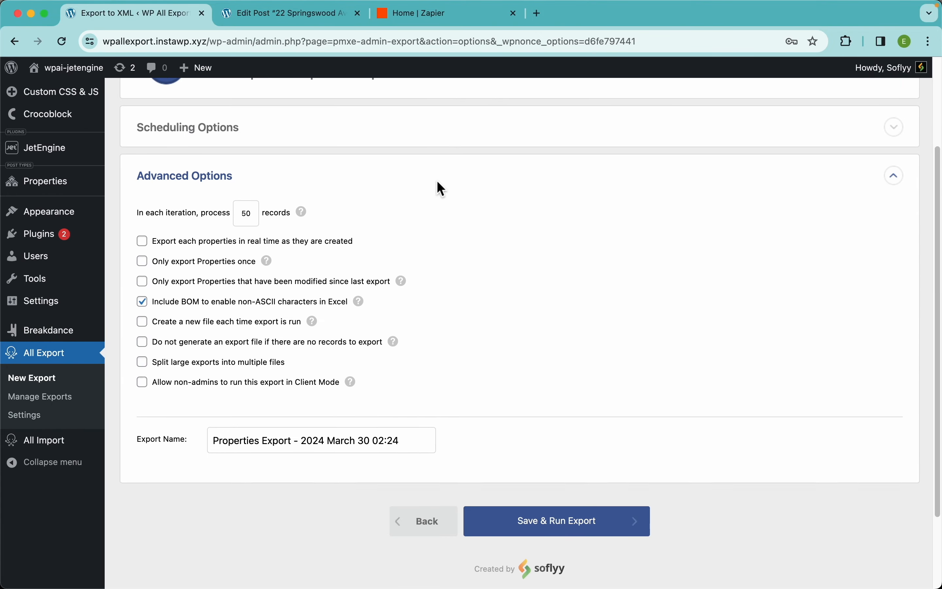
- Review the advanced export options, including real-time export of newly created properties, and confirm and run the export
scroll(440, 189, up, 1)
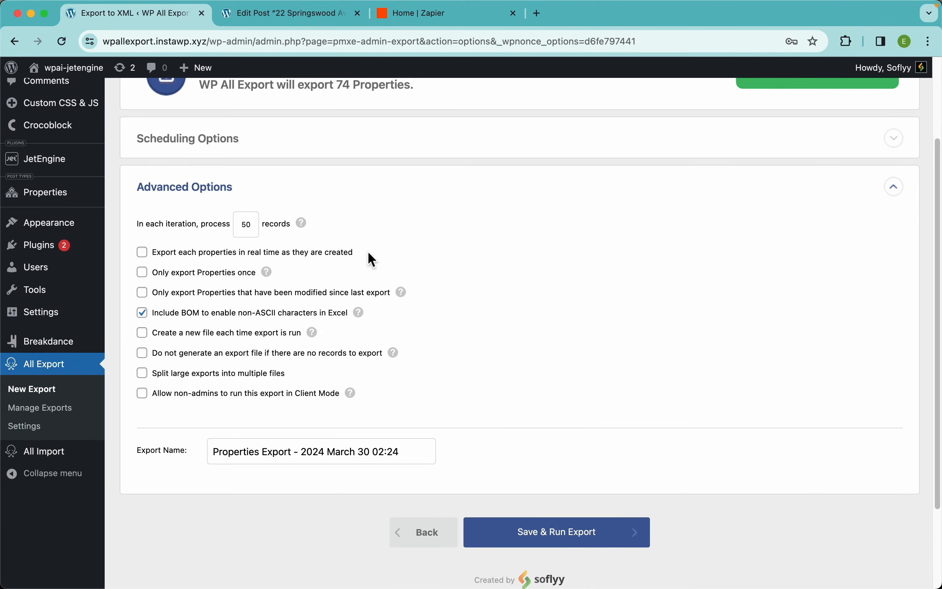
drag(356, 253, 160, 258)
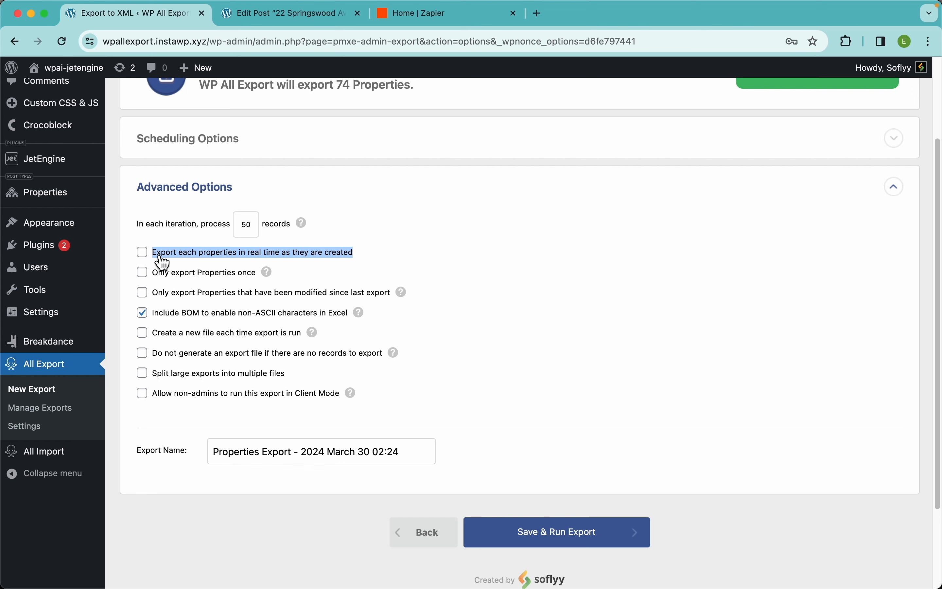
click(397, 275)
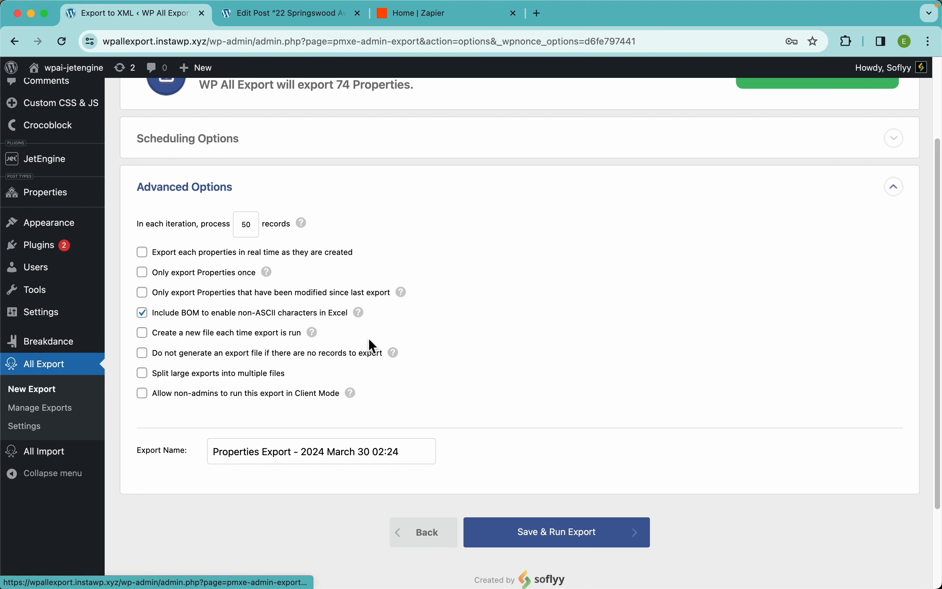
mouse_move(362, 317)
mouse_move(273, 268)
scroll(644, 365, up, 3)
click(782, 189)
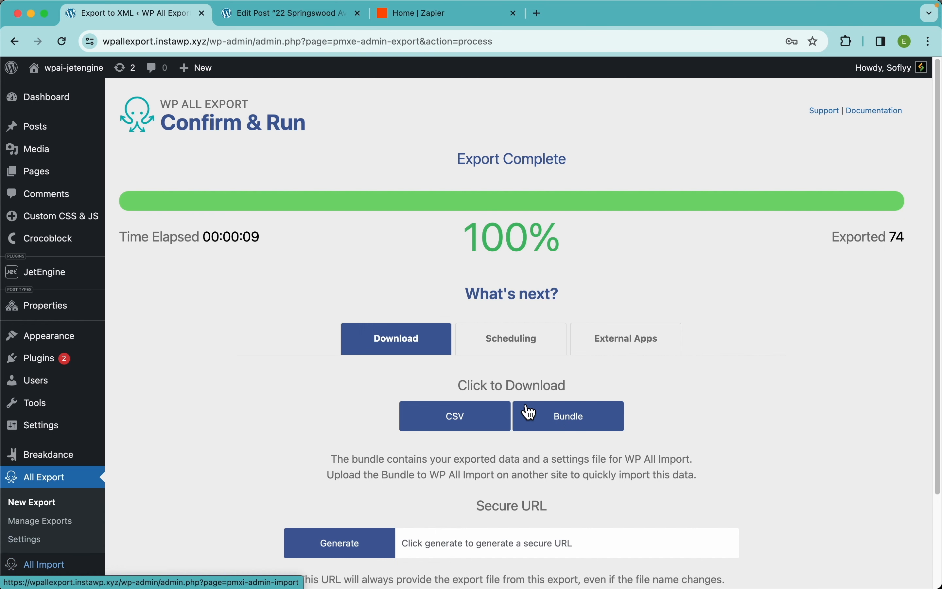
- Check the completed export's scheduling and external app options, and open the WP All Export Pro integrations page on Zapier
click(500, 337)
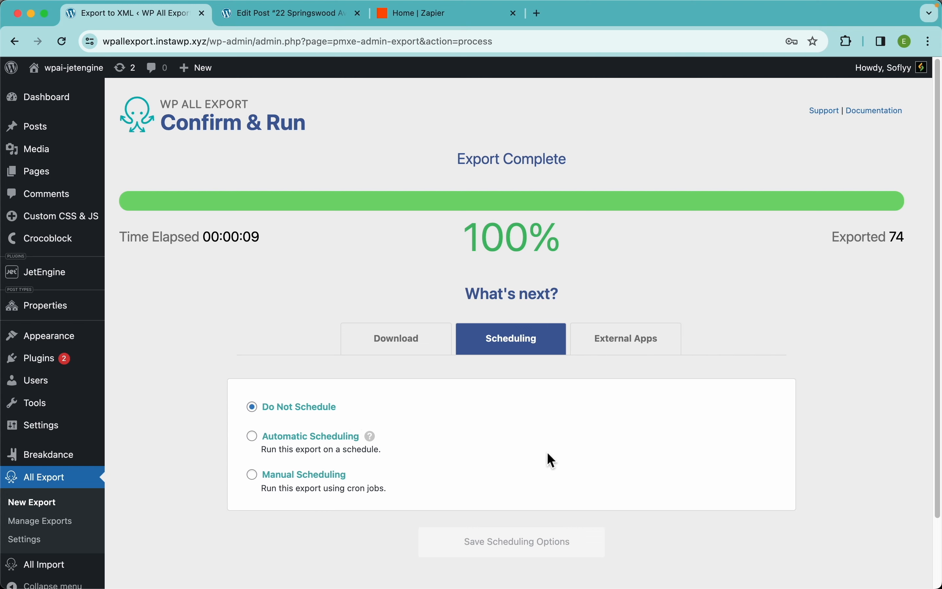
click(617, 352)
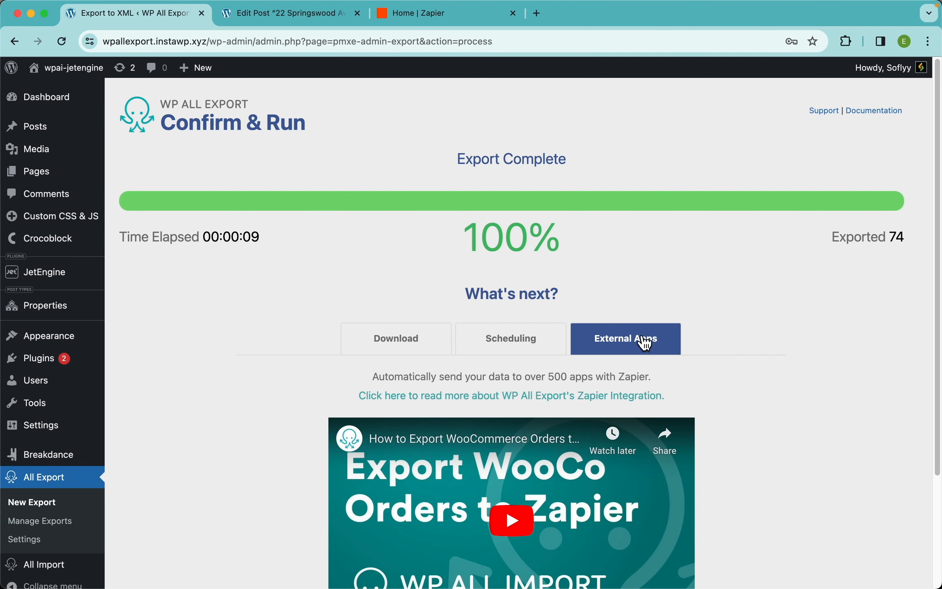
scroll(662, 339, down, 4)
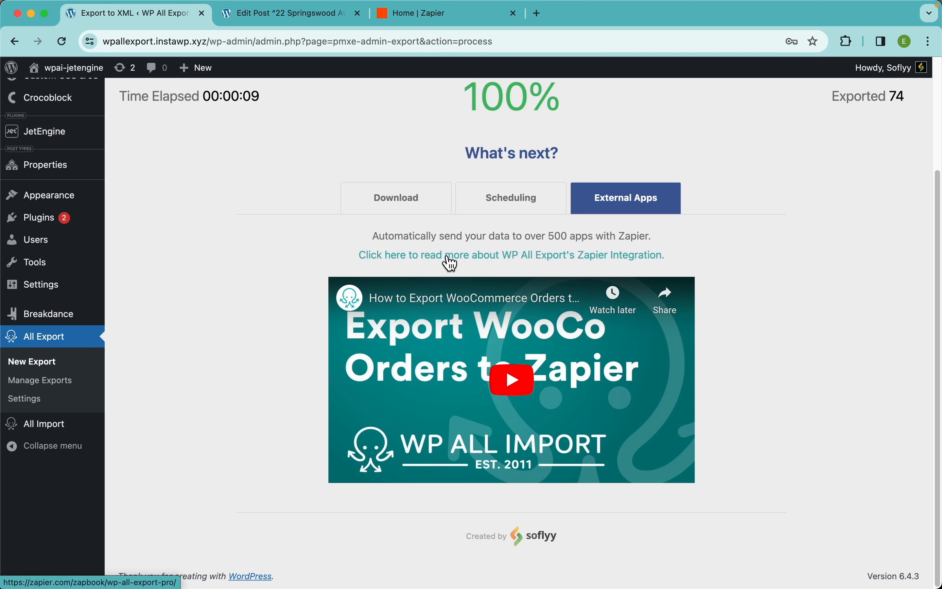
click(515, 256)
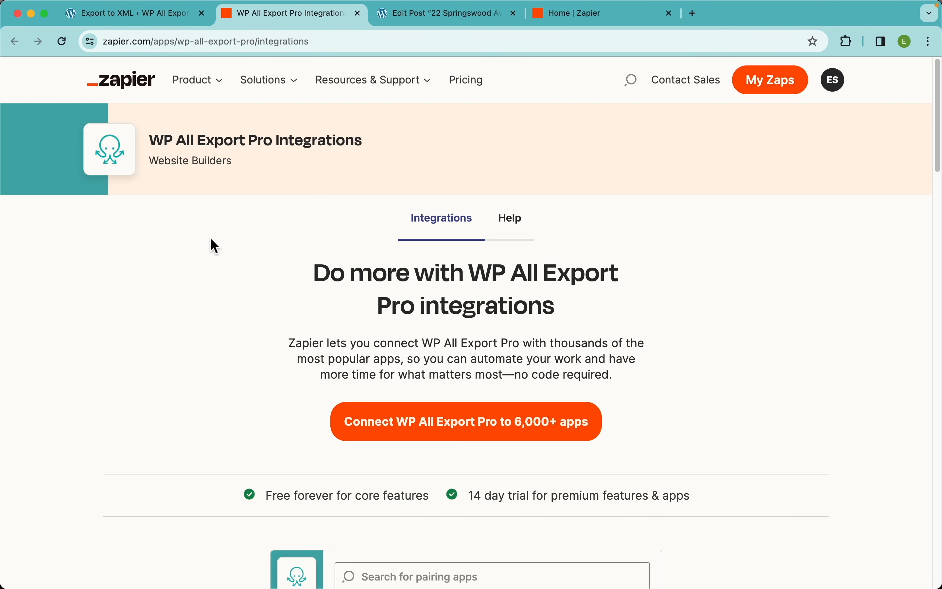
scroll(456, 362, down, 3)
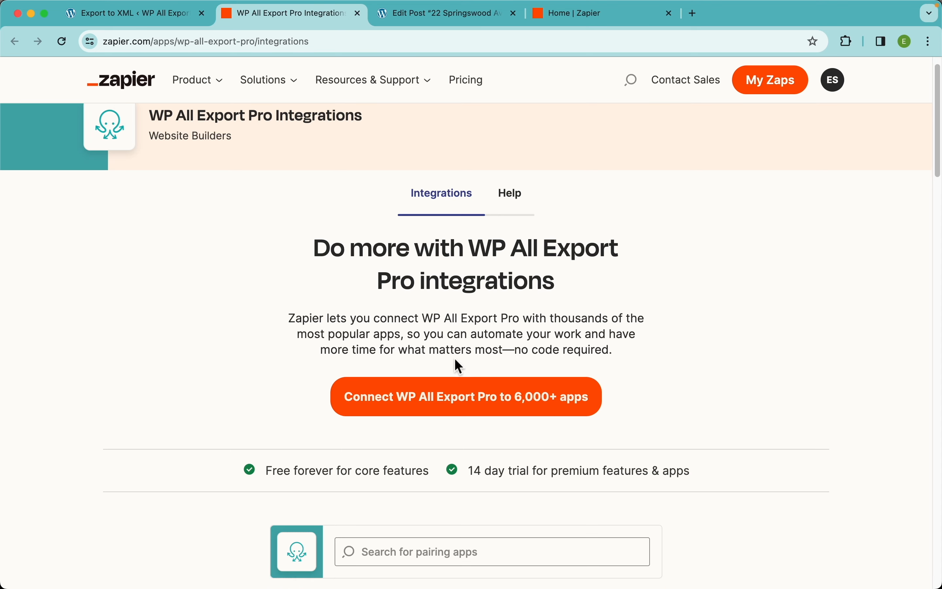
- Create a Zap from the WP All Export Pro integration and set its trigger event to New Export File
click(480, 350)
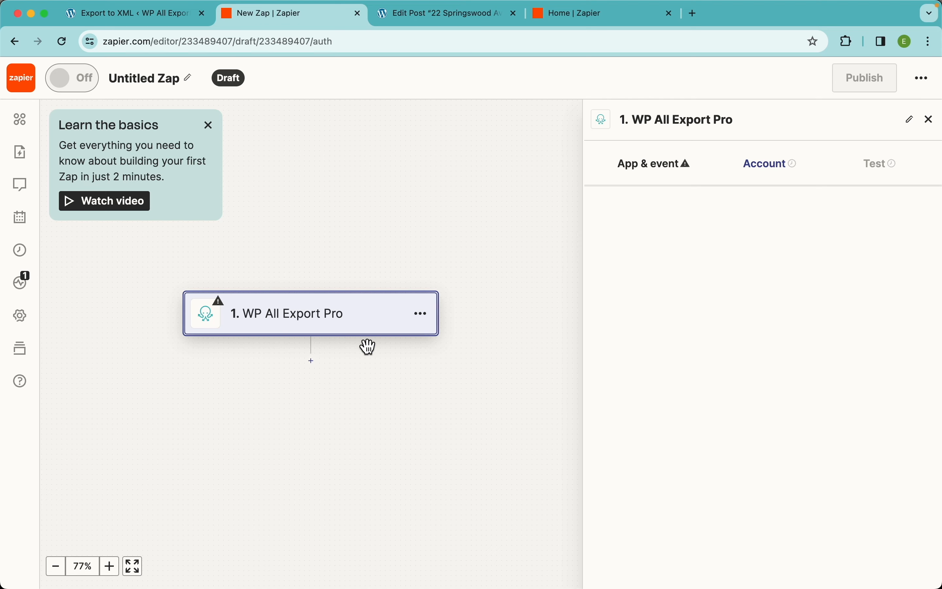
click(312, 325)
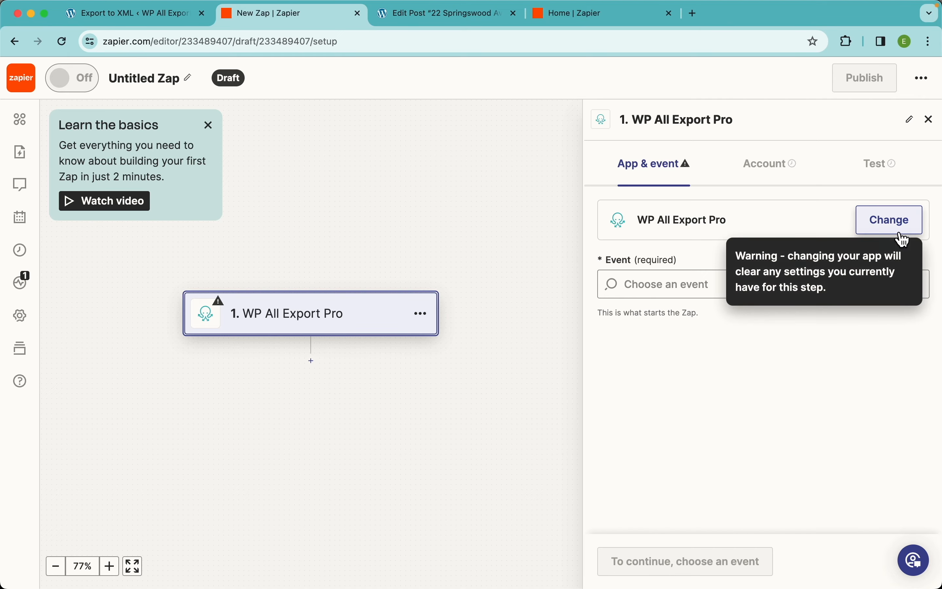
click(695, 296)
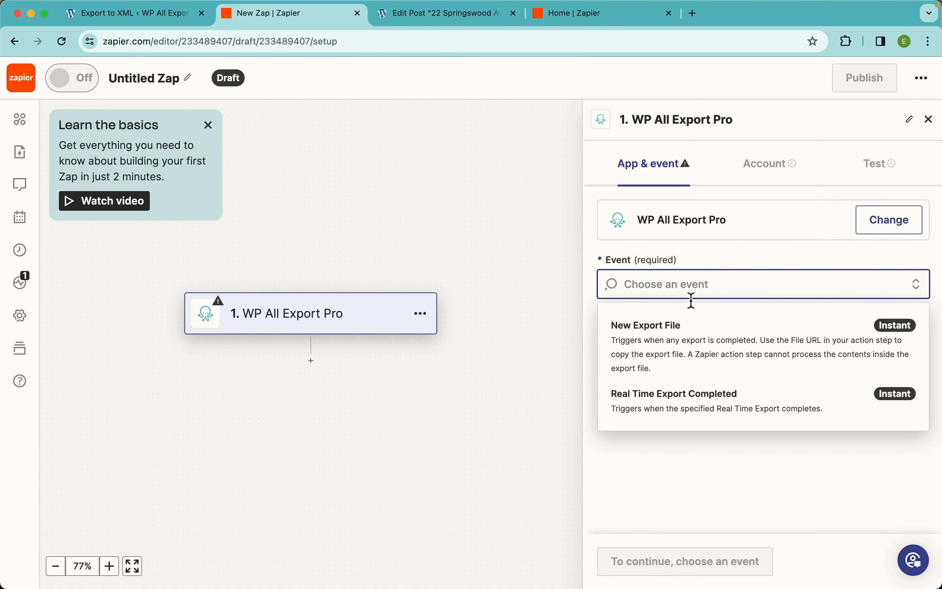
click(739, 346)
click(644, 572)
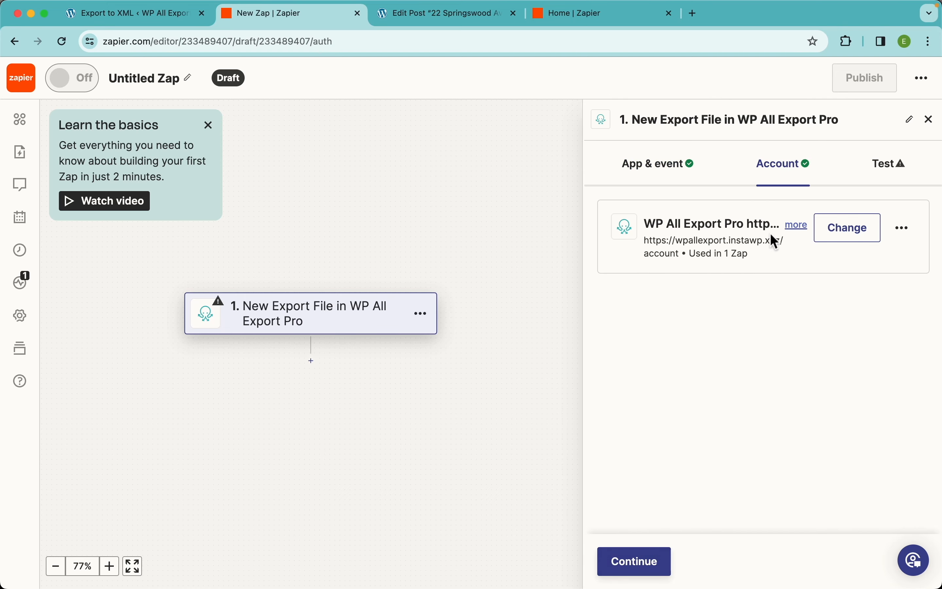
- Start connecting a new WP All Export Pro account and paste the API key copied from the All Export settings in WordPress
click(858, 240)
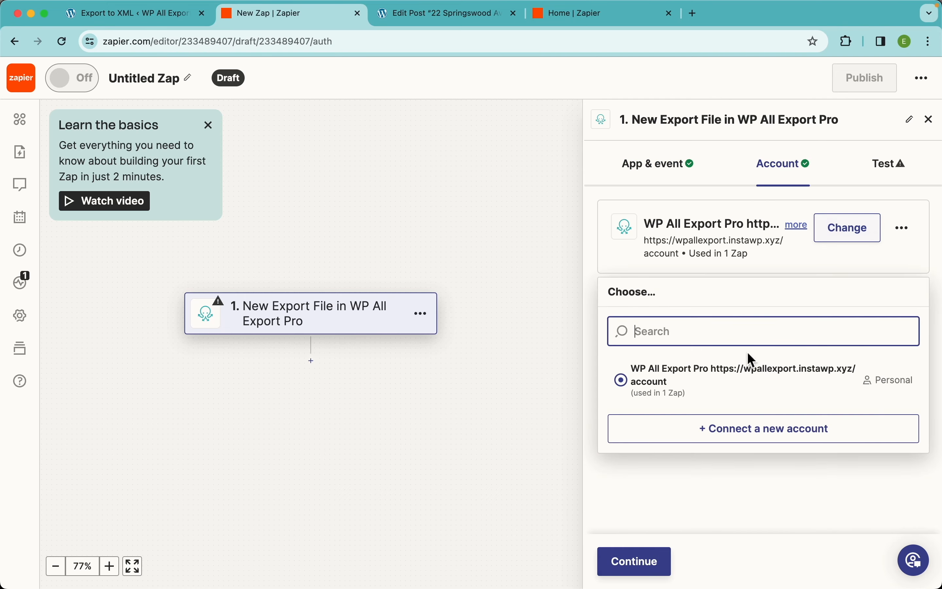
click(774, 436)
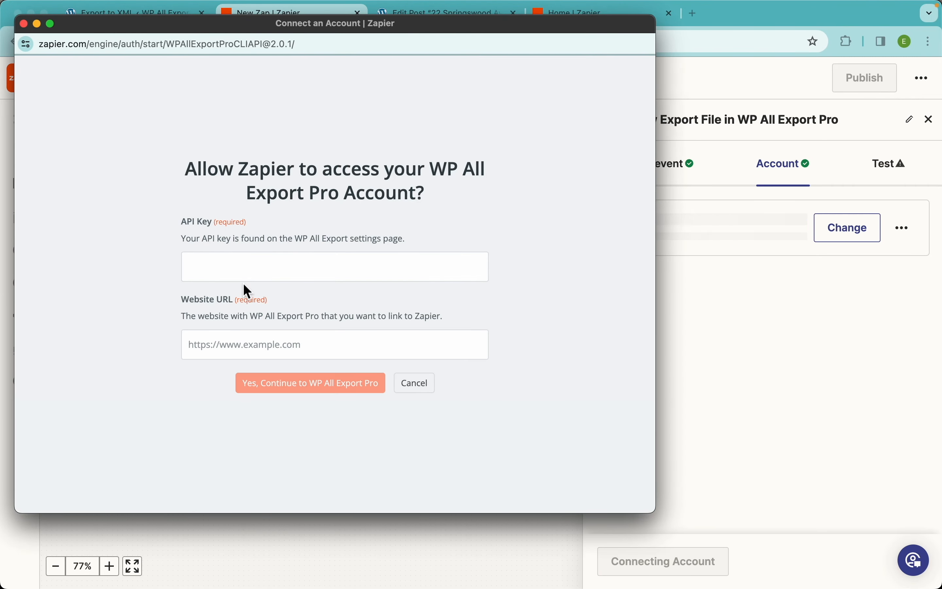
click(669, 307)
click(127, 17)
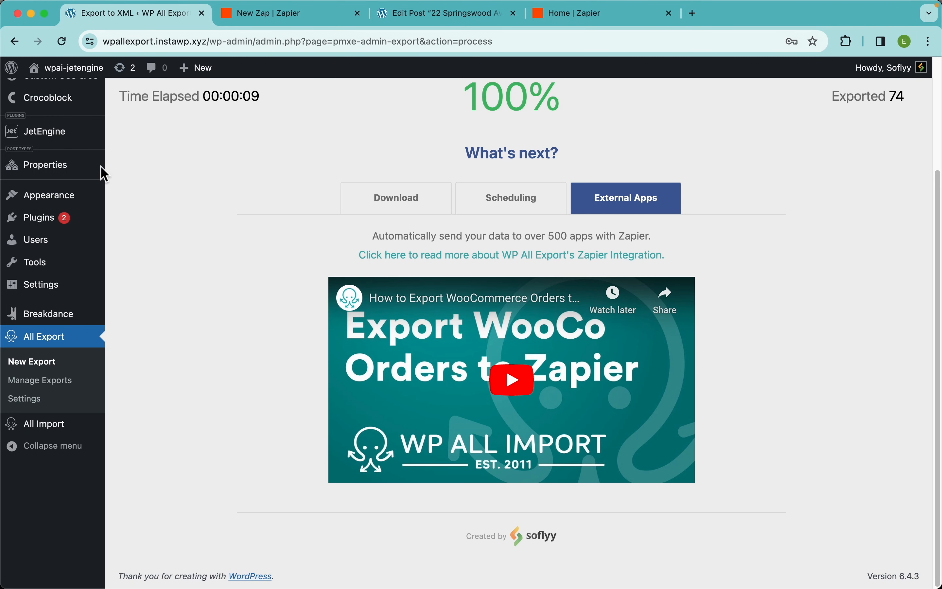
click(38, 401)
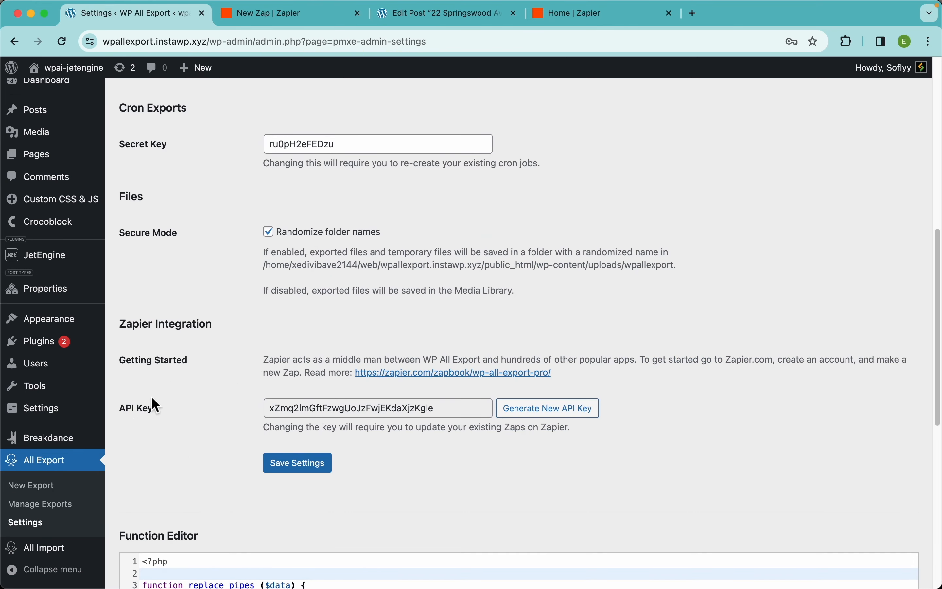
double_click(364, 414)
key(super+c)
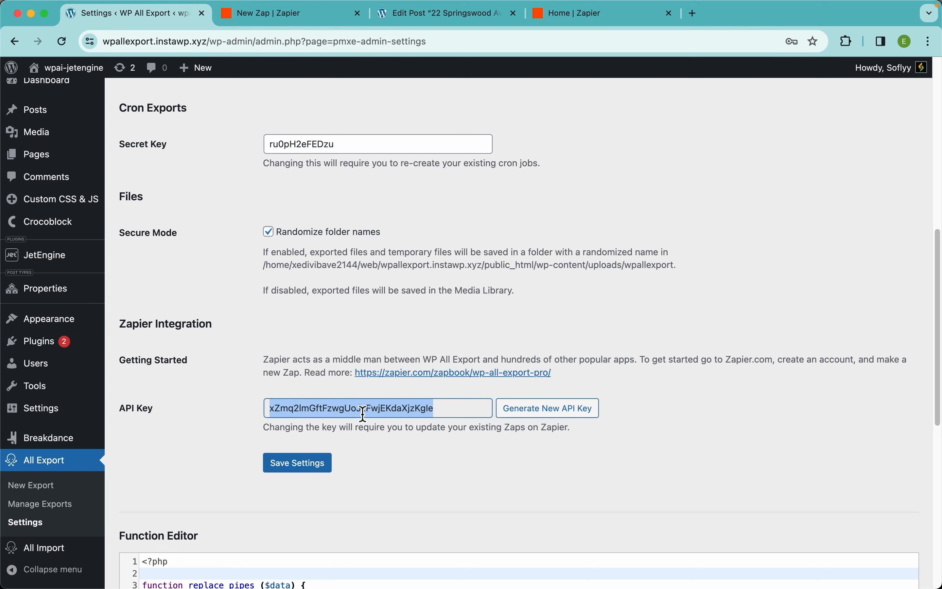
key(super+grave)
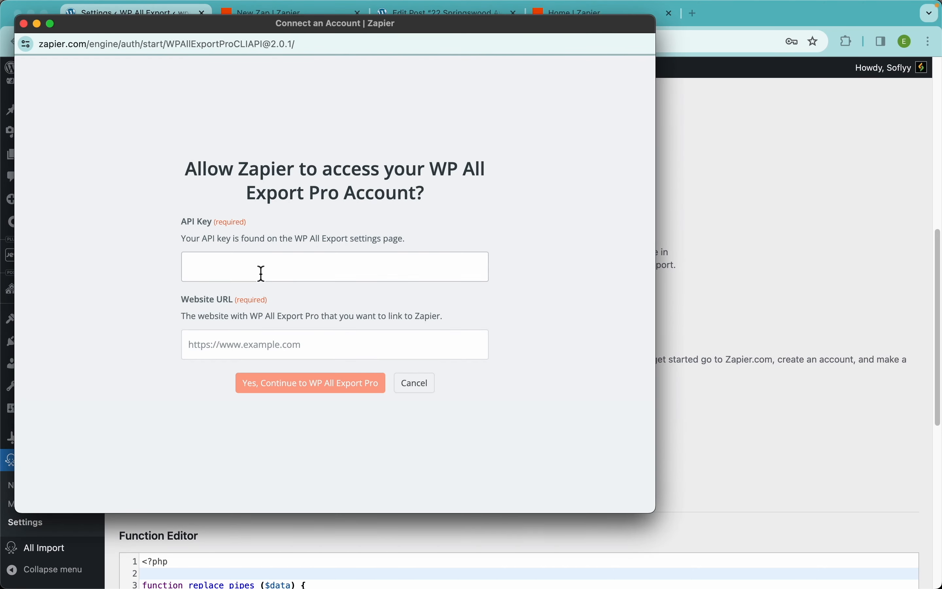
key(super+v)
key(super+grave)
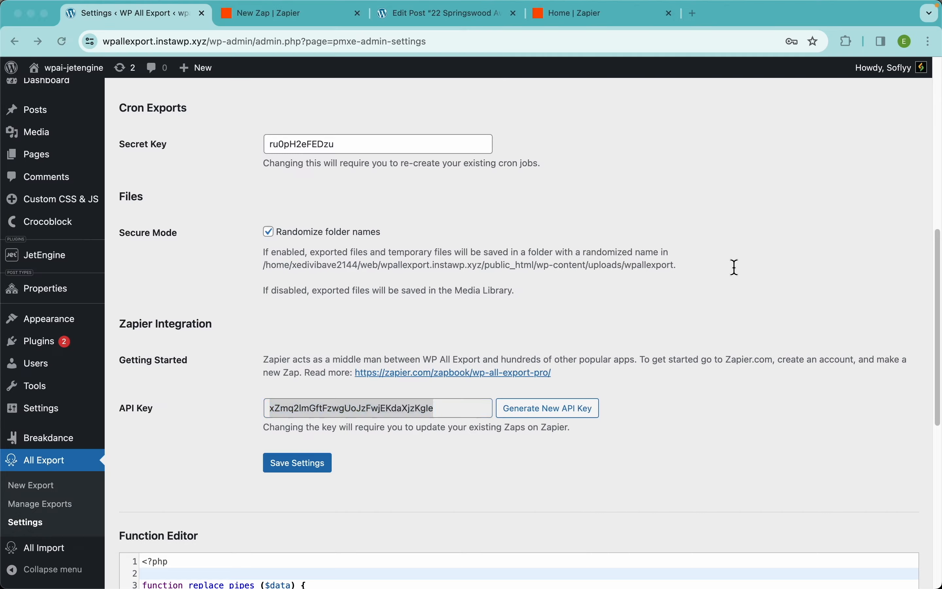
drag(205, 41, 85, 53)
key(super+c)
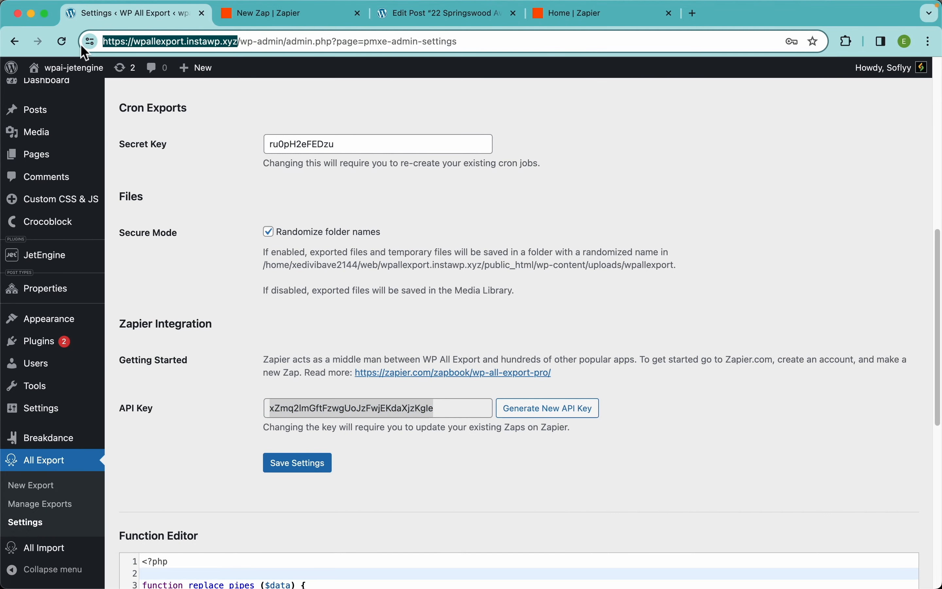
key(super+grave)
key(super+v)
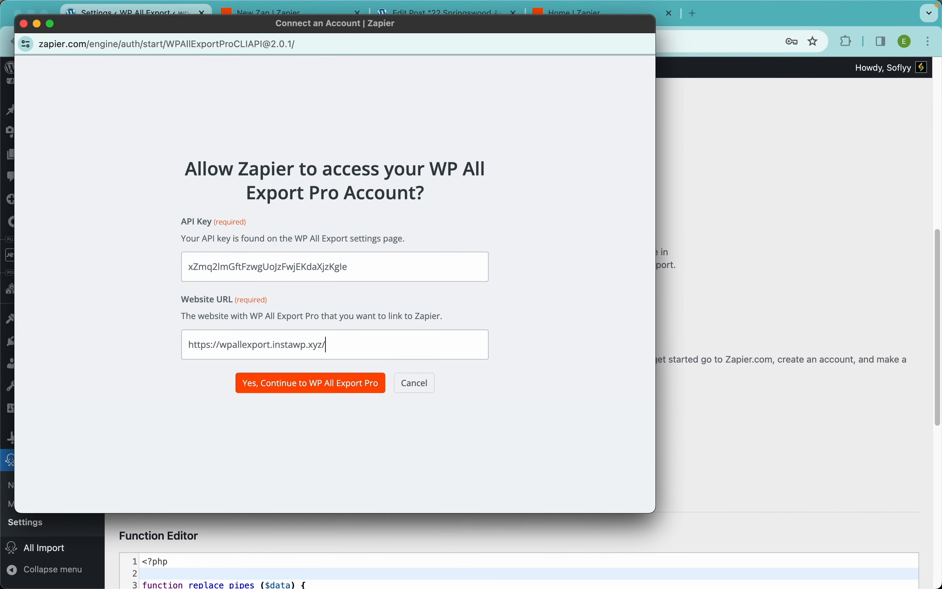
click(305, 389)
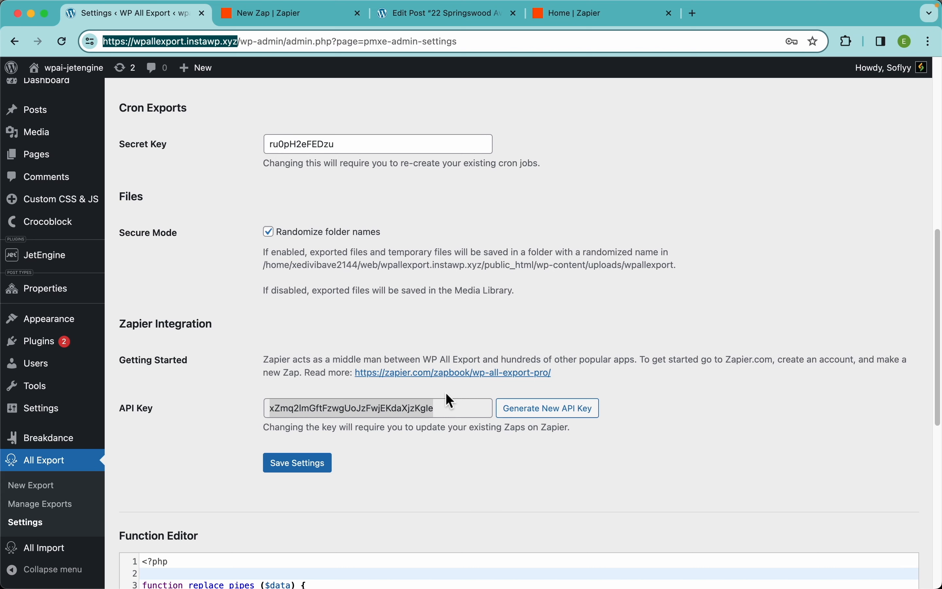
- Test the New Export File trigger with the connected account, review the Export A record, and continue with it
click(282, 27)
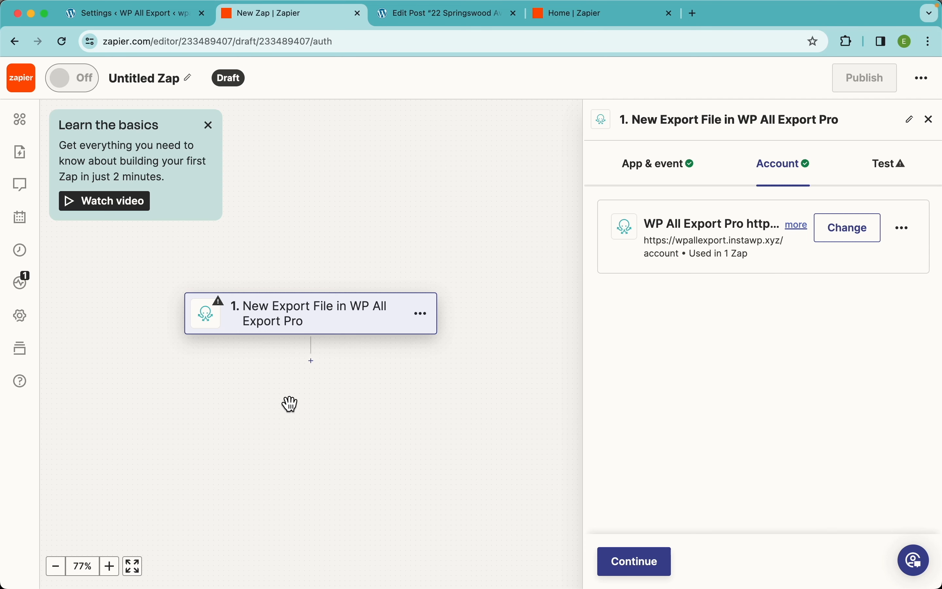
click(634, 562)
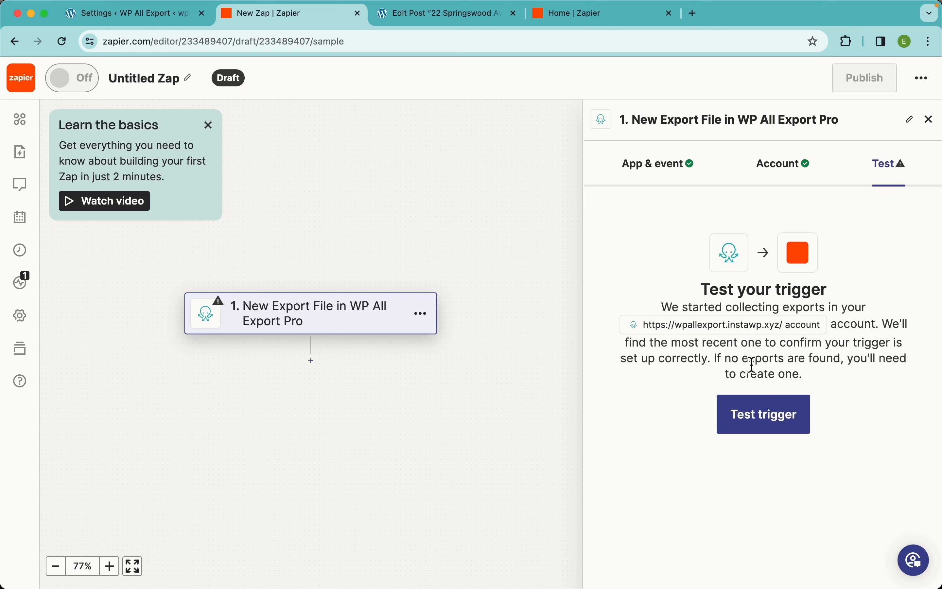
click(758, 414)
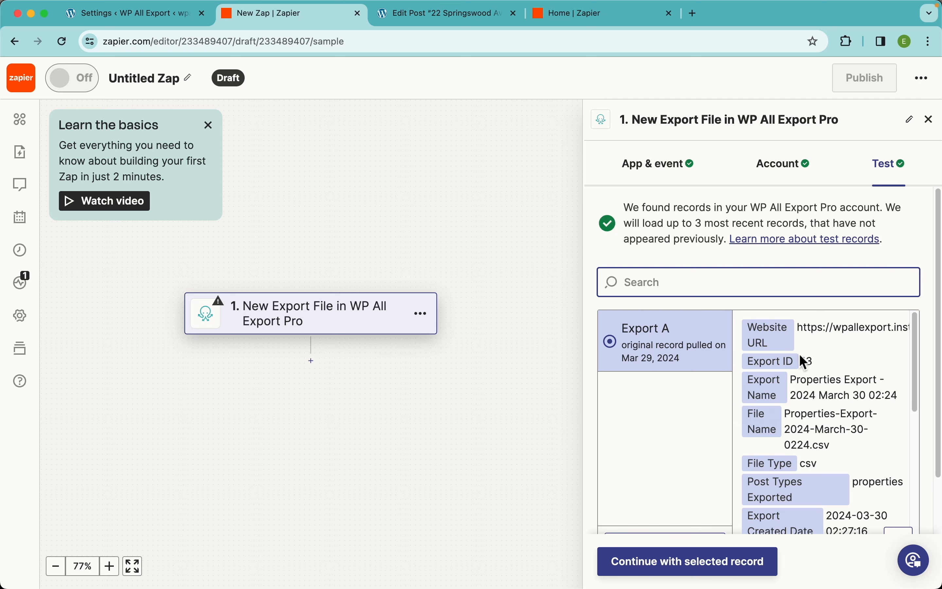
scroll(850, 374, down, 1)
scroll(845, 372, down, 1)
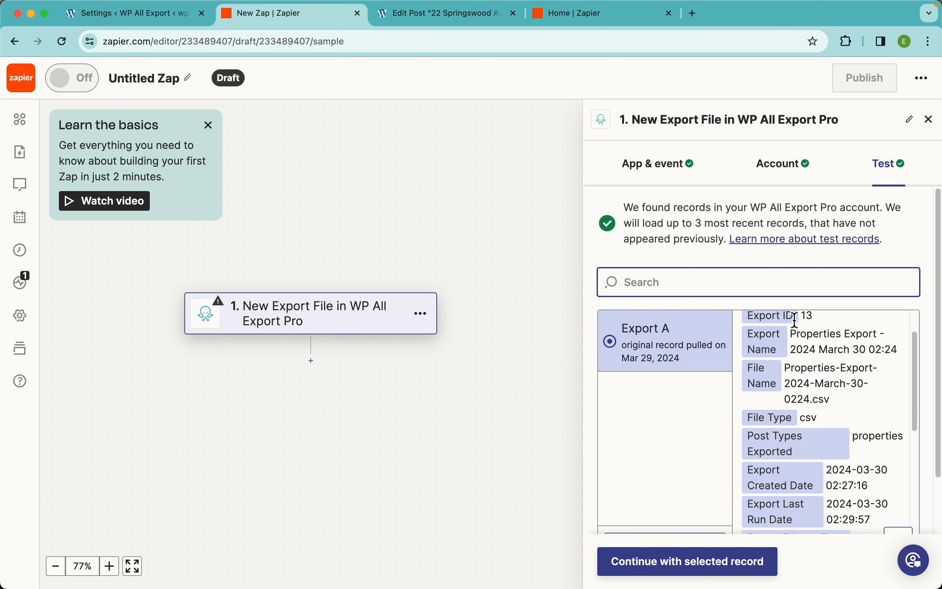
scroll(833, 382, down, 1)
scroll(831, 385, down, 1)
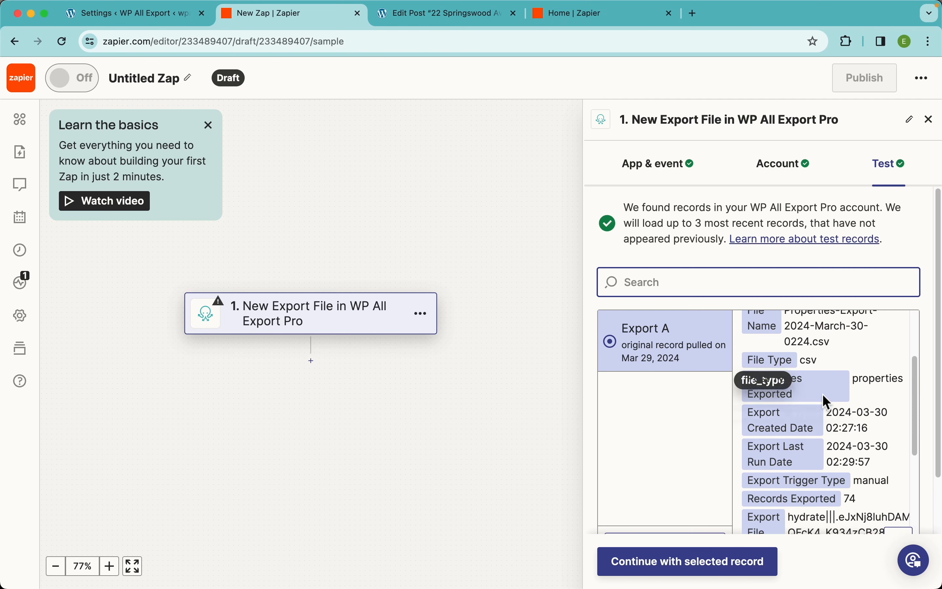
scroll(778, 405, down, 4)
scroll(831, 439, down, 3)
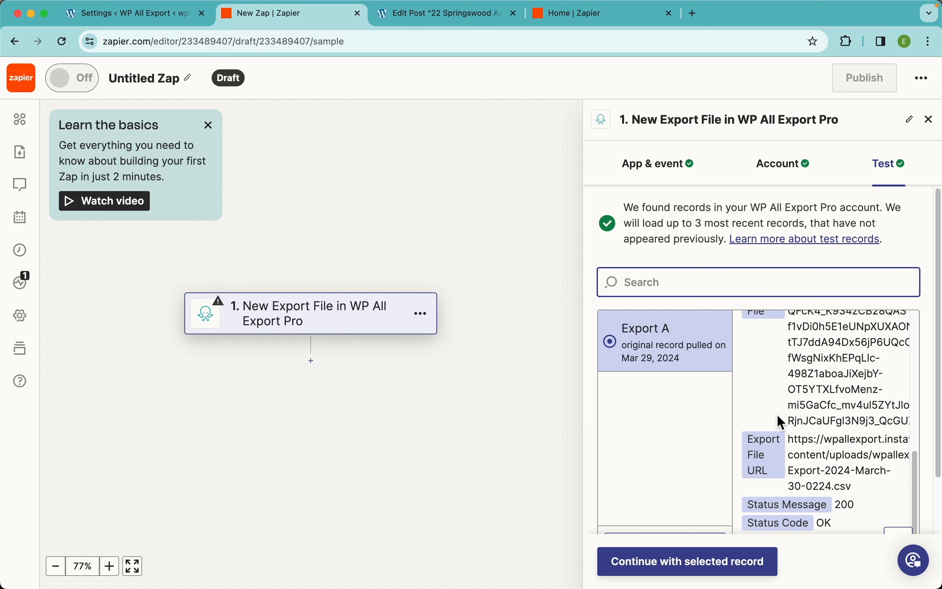
click(693, 563)
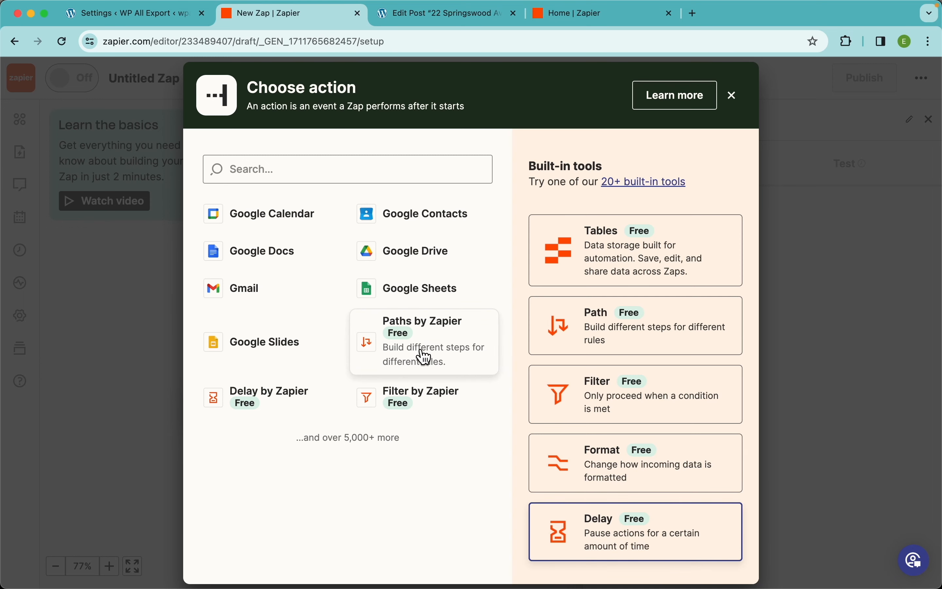
- Add Google Drive as the Zap's action app with the Replace File event
click(432, 257)
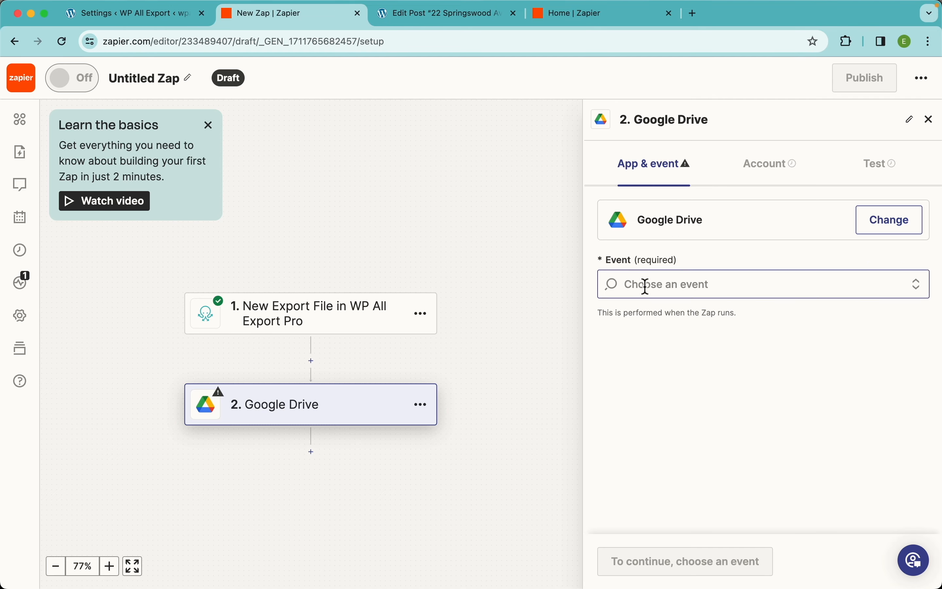
click(659, 288)
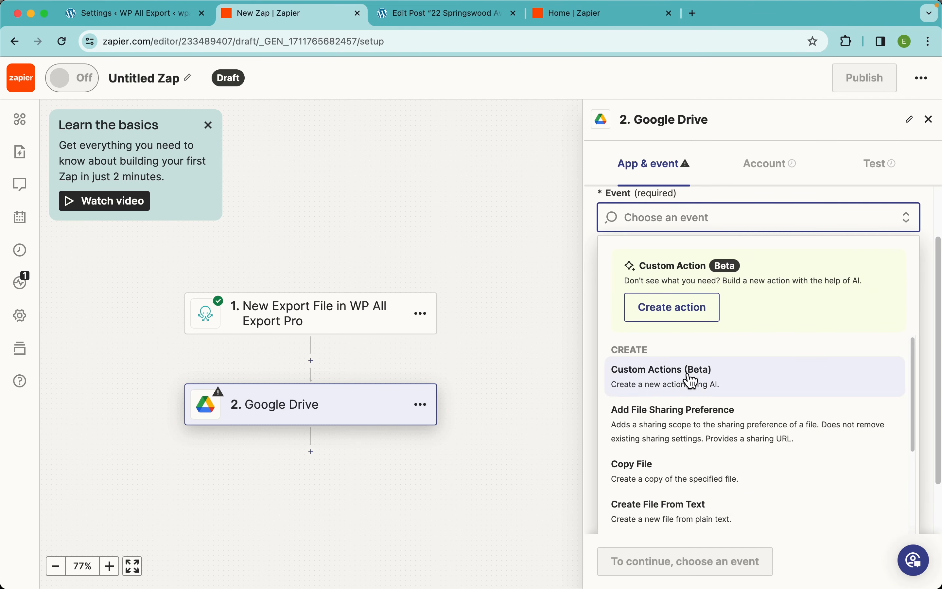
scroll(705, 405, down, 5)
scroll(705, 409, down, 2)
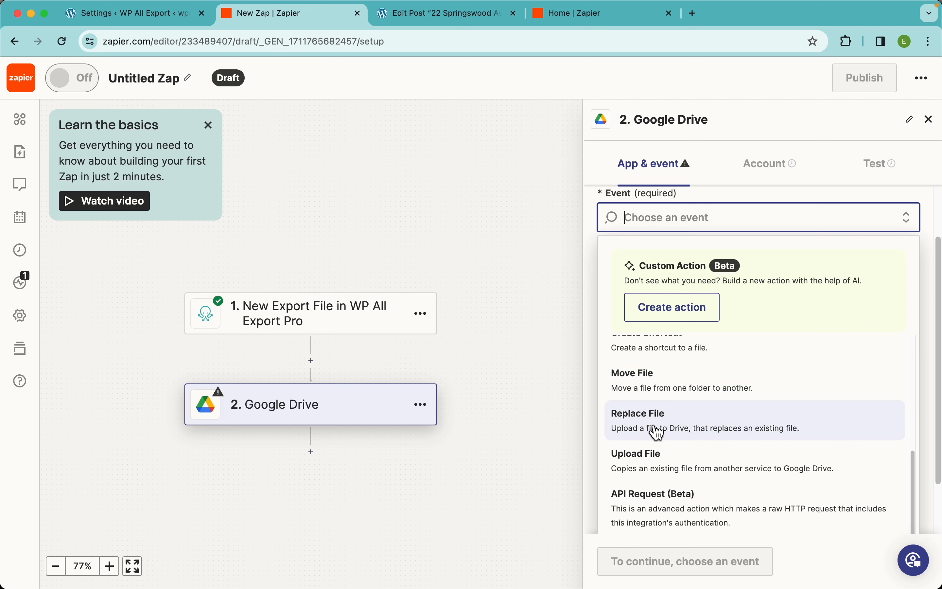
click(705, 429)
click(648, 567)
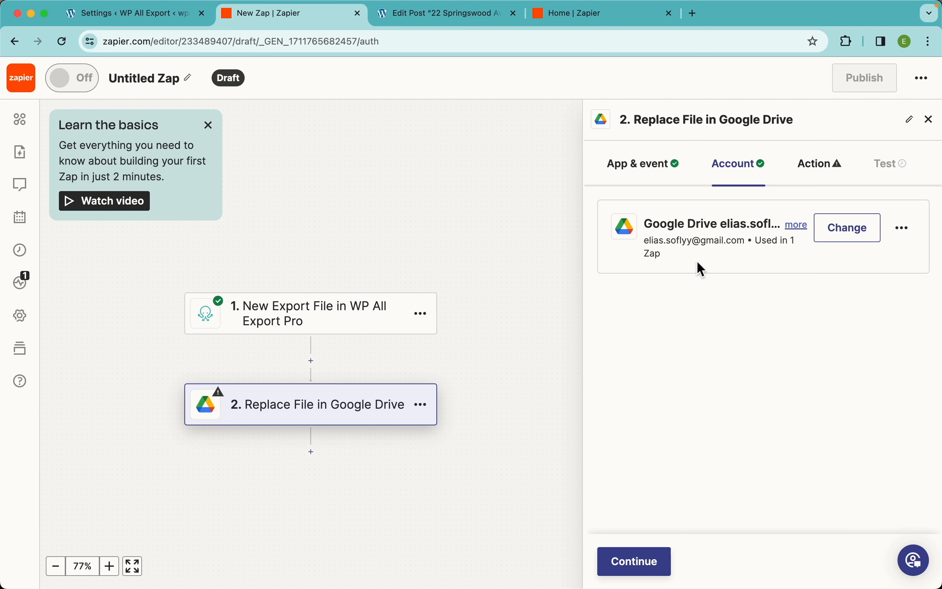
- Keep the connected Google Drive account and set the action's drive to My Google Drive
click(646, 562)
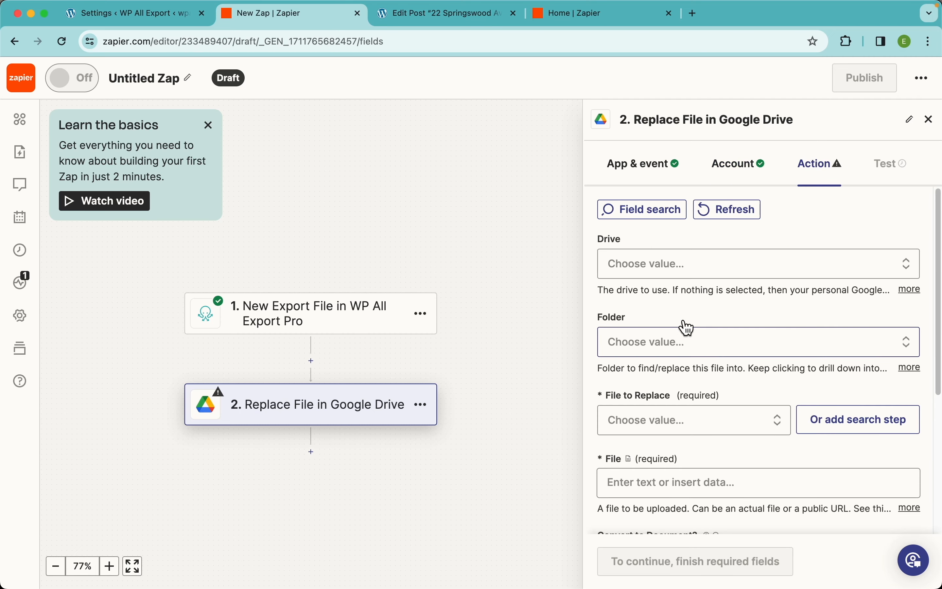
click(654, 268)
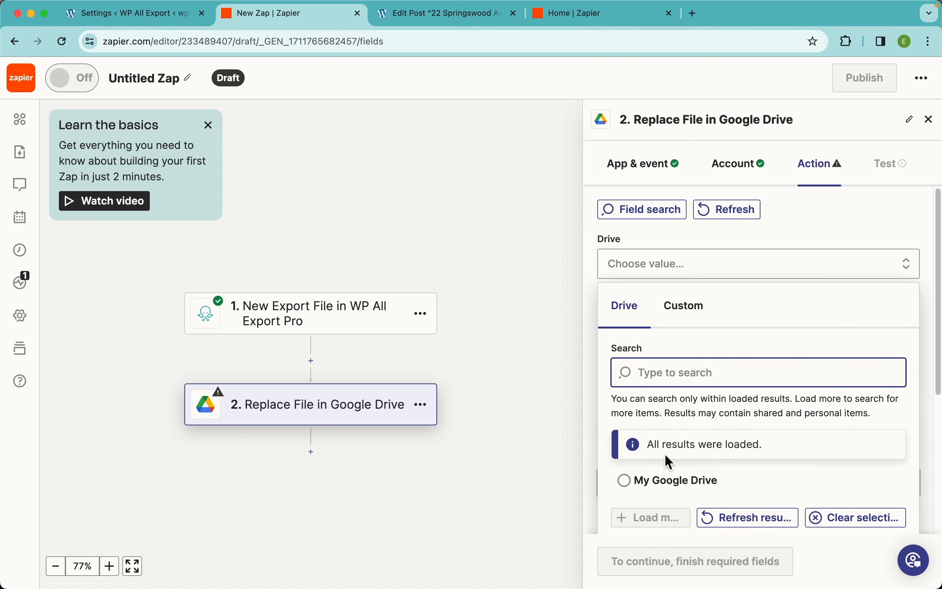
click(633, 491)
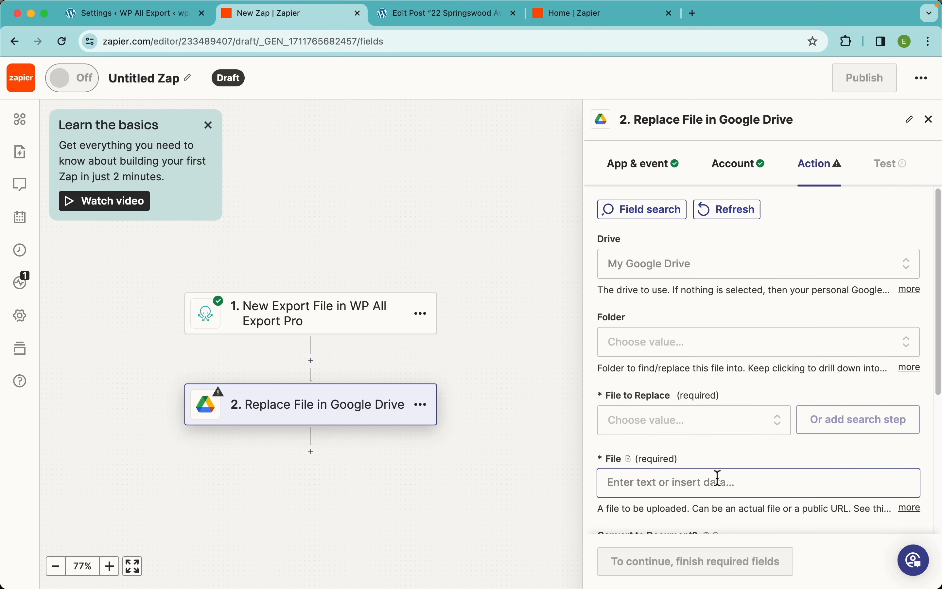
click(692, 346)
scroll(705, 485, down, 4)
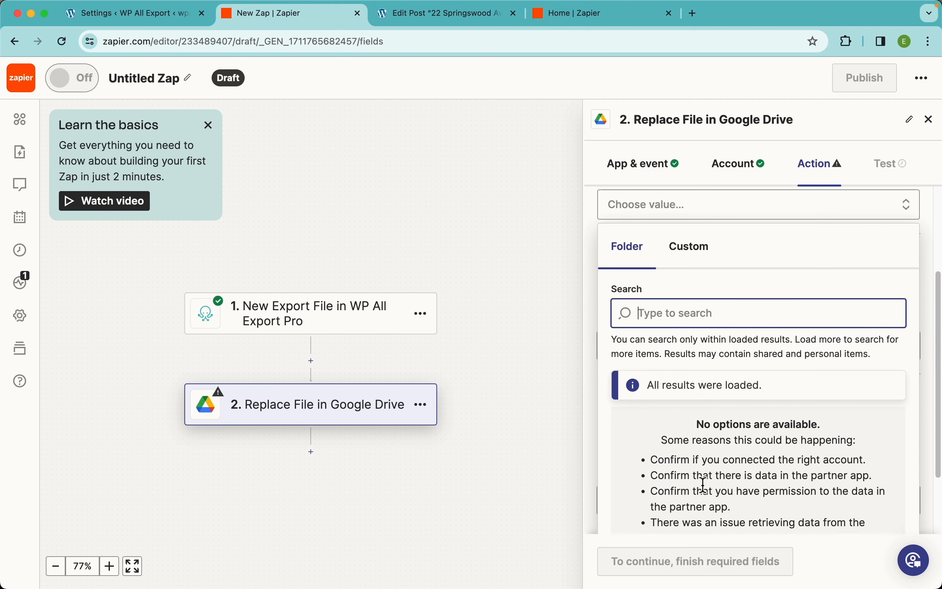
scroll(715, 417, down, 3)
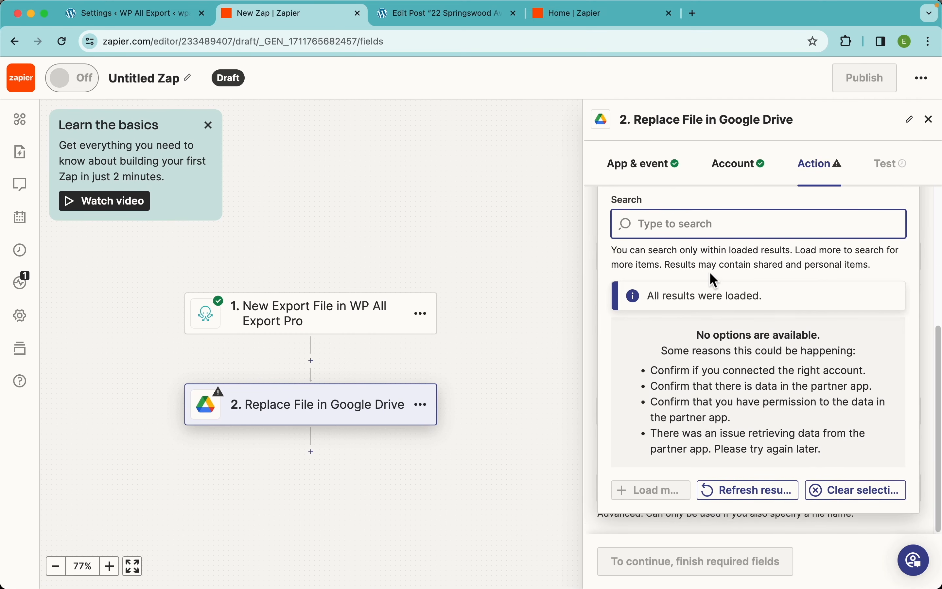
scroll(712, 277, up, 3)
scroll(706, 269, up, 1)
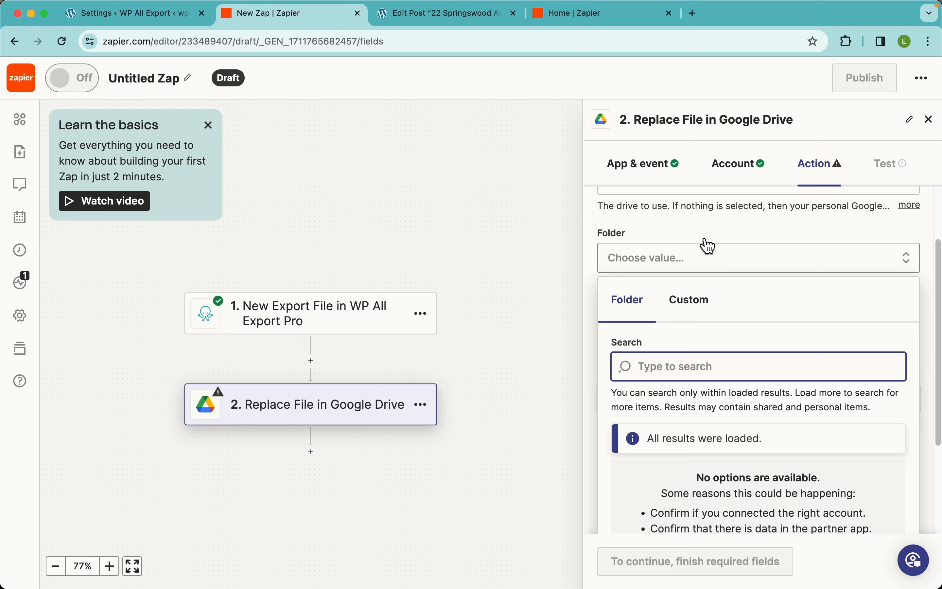
click(677, 225)
- Select JetEngine Export as the file to replace in Google Drive
scroll(719, 294, down, 3)
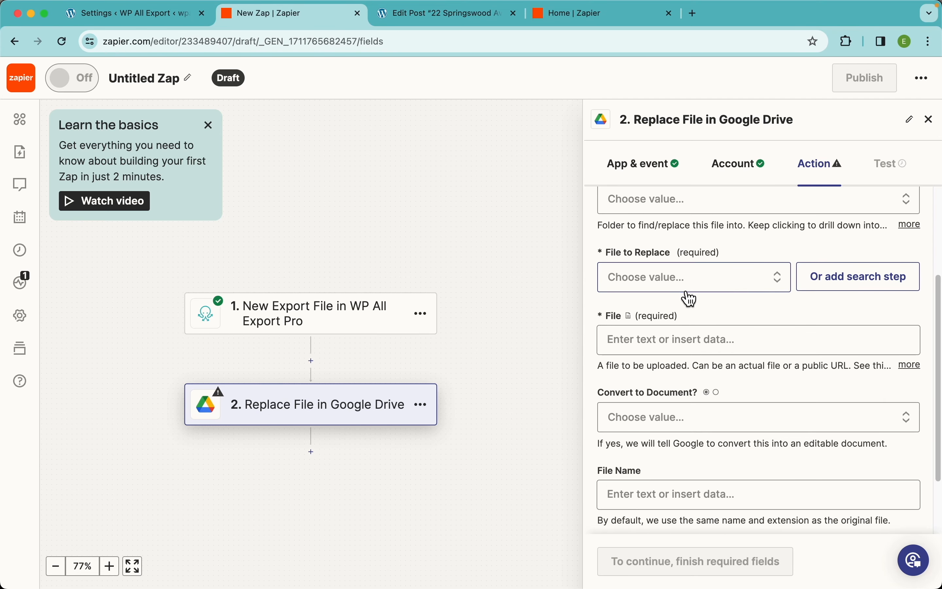
click(651, 289)
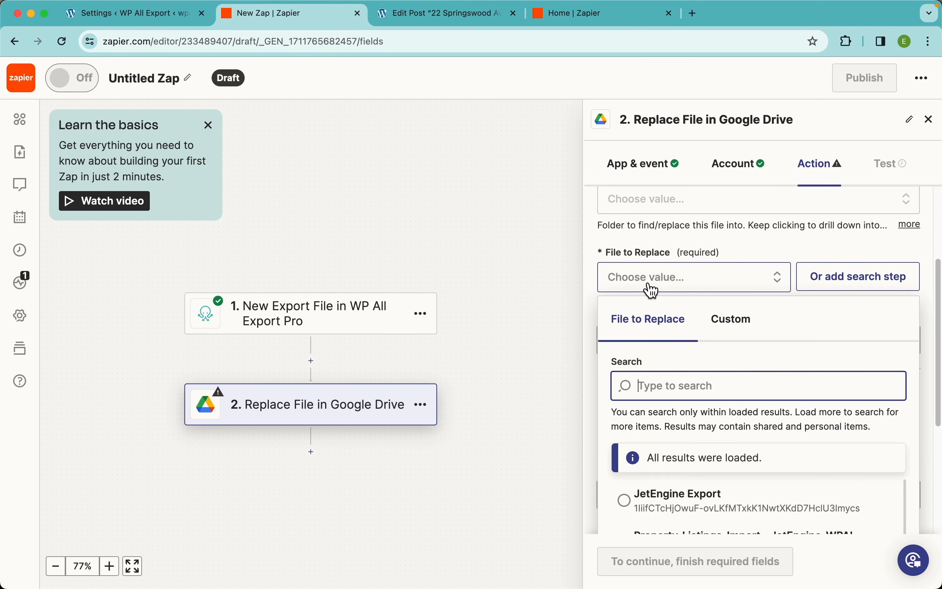
scroll(684, 446, down, 3)
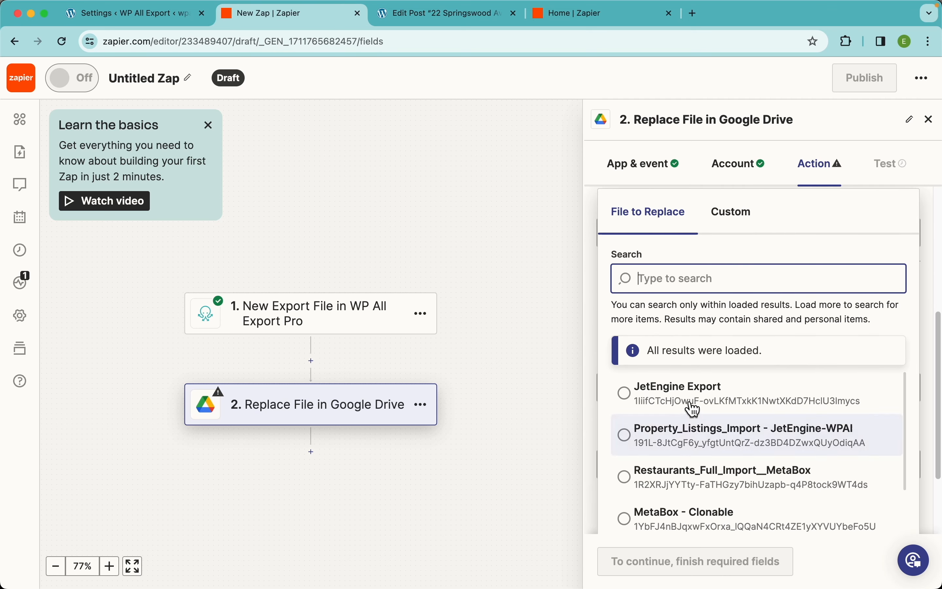
click(691, 408)
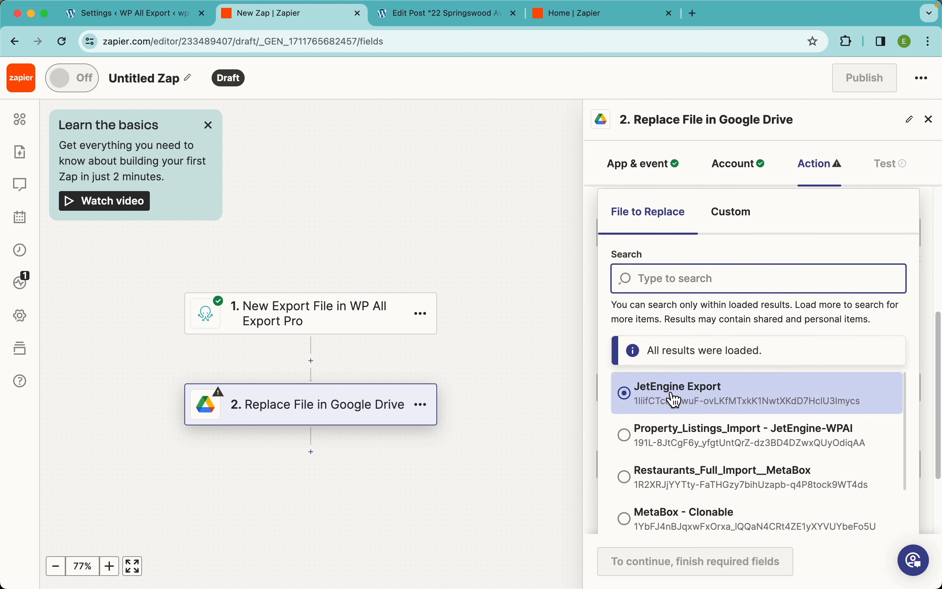
- Confirm JetEngine Export as the file to replace, and open the JetEngine Export spreadsheet in a separate Google Sheets tab
click(676, 399)
key(super+t)
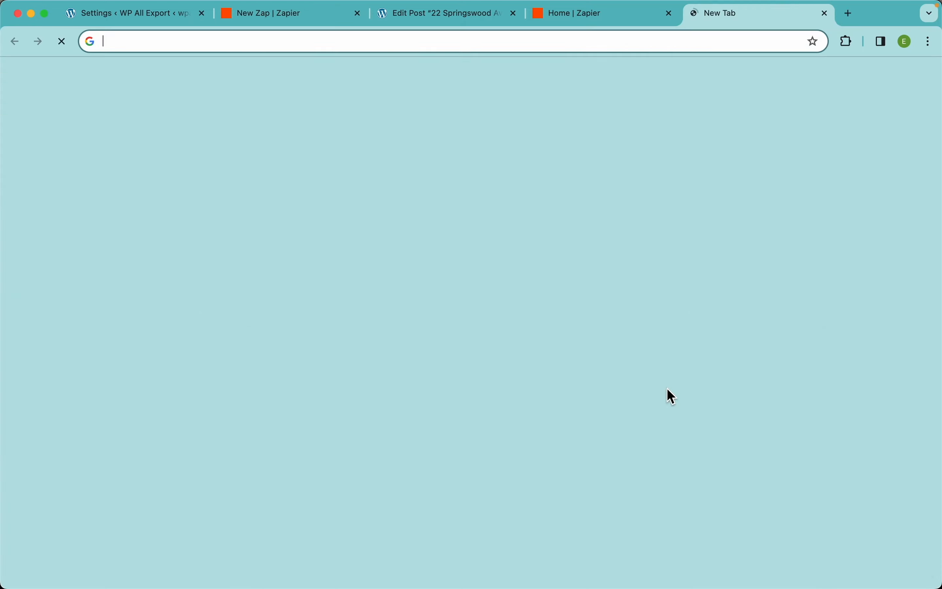
text(jetengine)
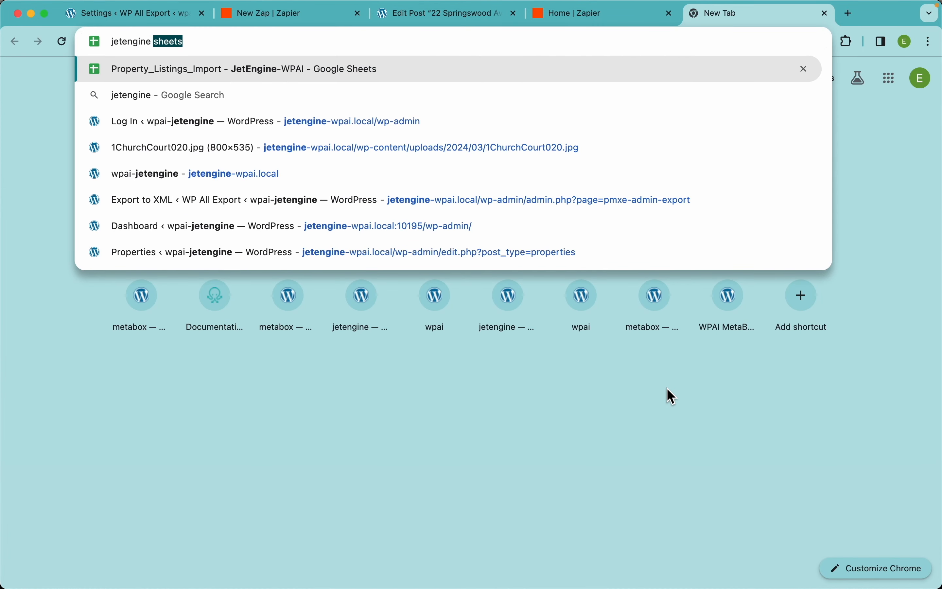
text( shee)
key(Down)
key(Down)
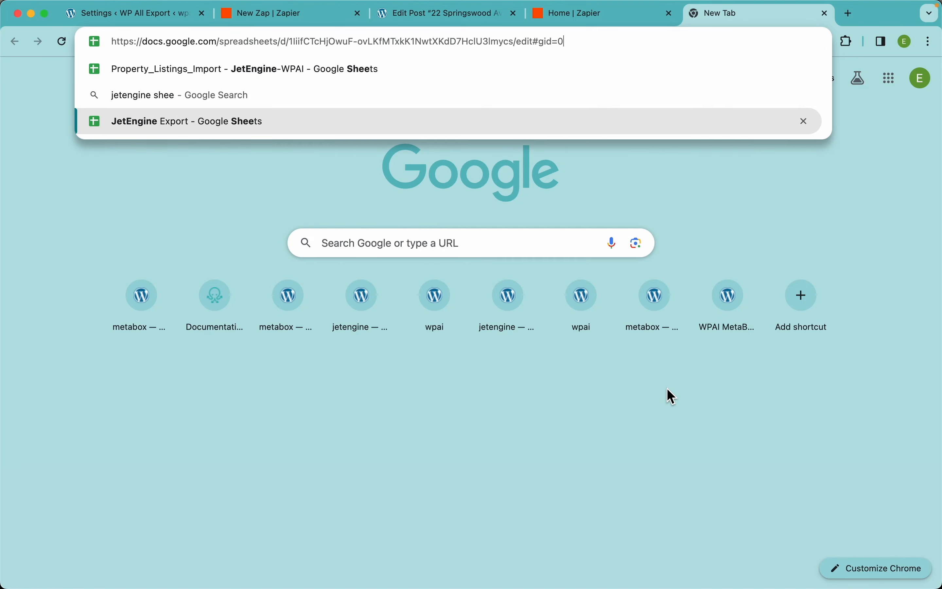
key(Return)
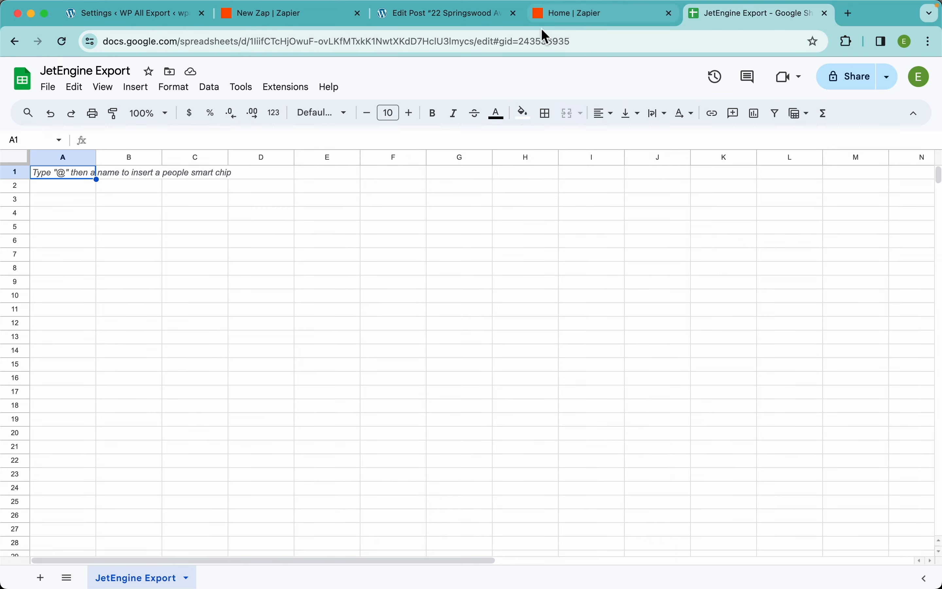
- Return to the Zap and map the trigger's Export File data to the Google Drive action's File field
click(311, 17)
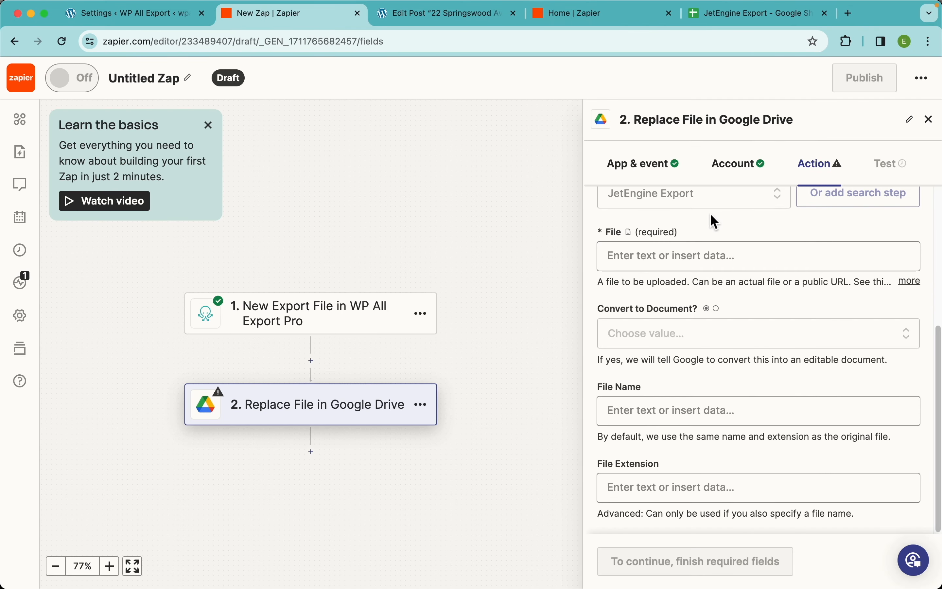
scroll(716, 221, up, 2)
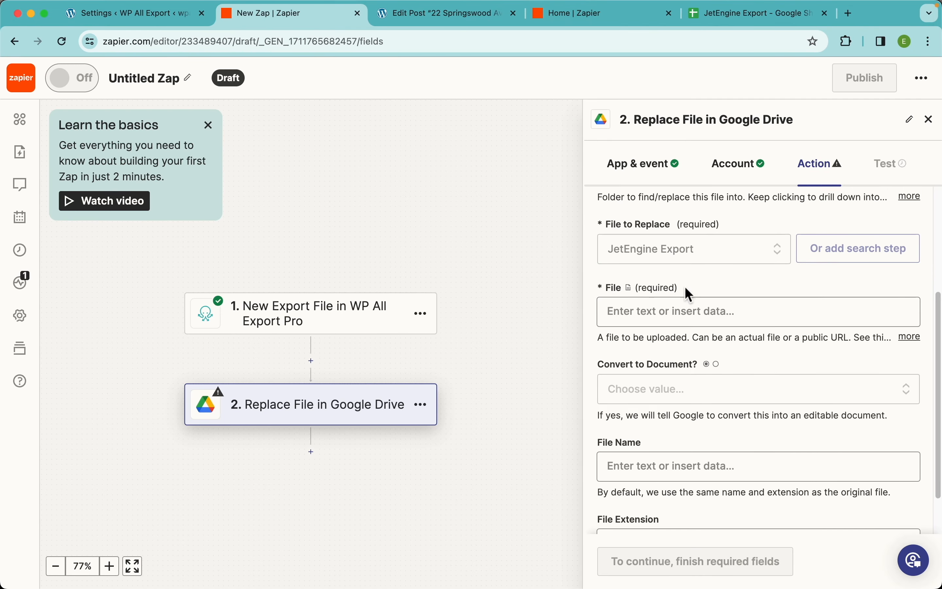
click(676, 319)
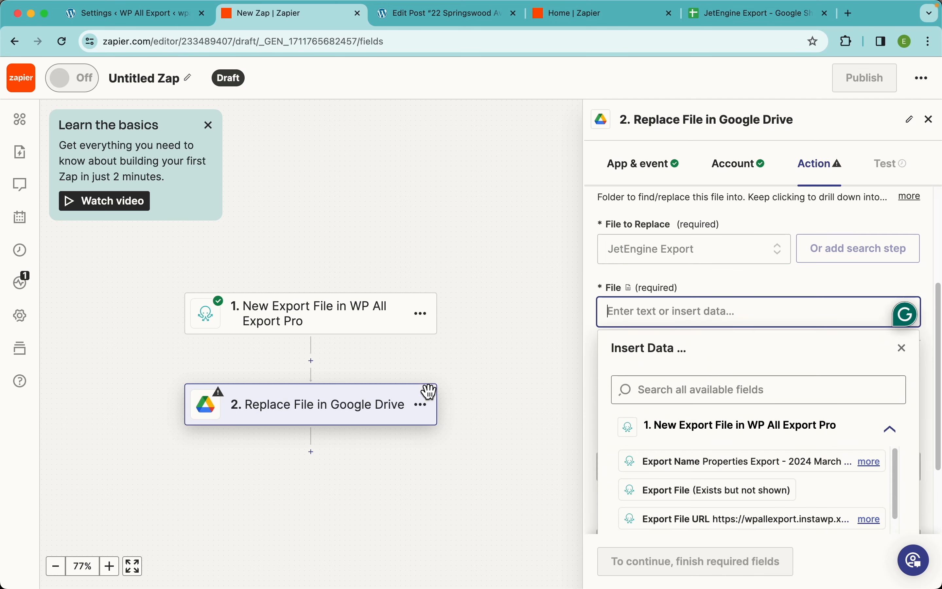
scroll(746, 374, down, 2)
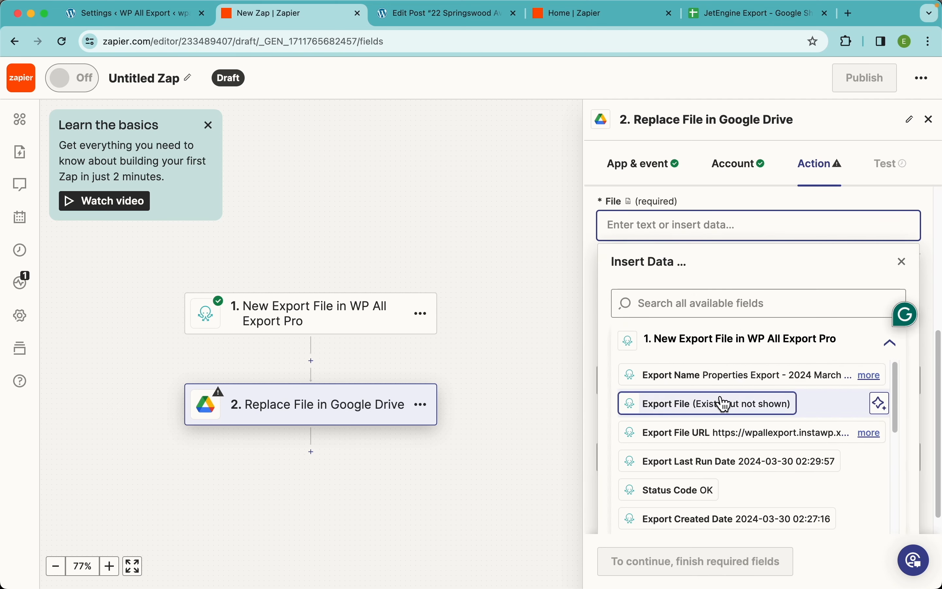
click(696, 413)
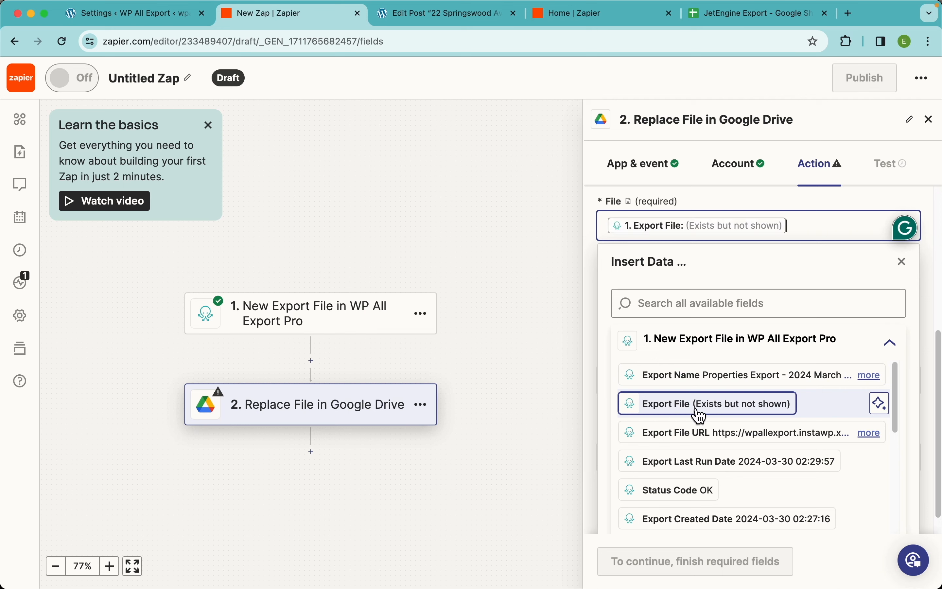
click(786, 211)
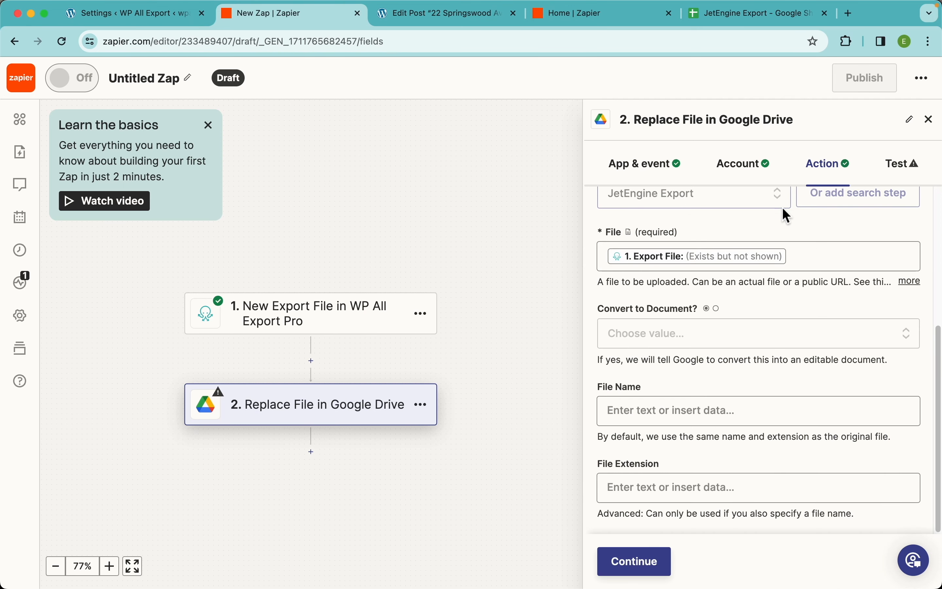
- Set Convert to Document to True and enter JetEngine Export as the file name for the Google Drive action
click(690, 343)
scroll(677, 429, down, 3)
click(649, 474)
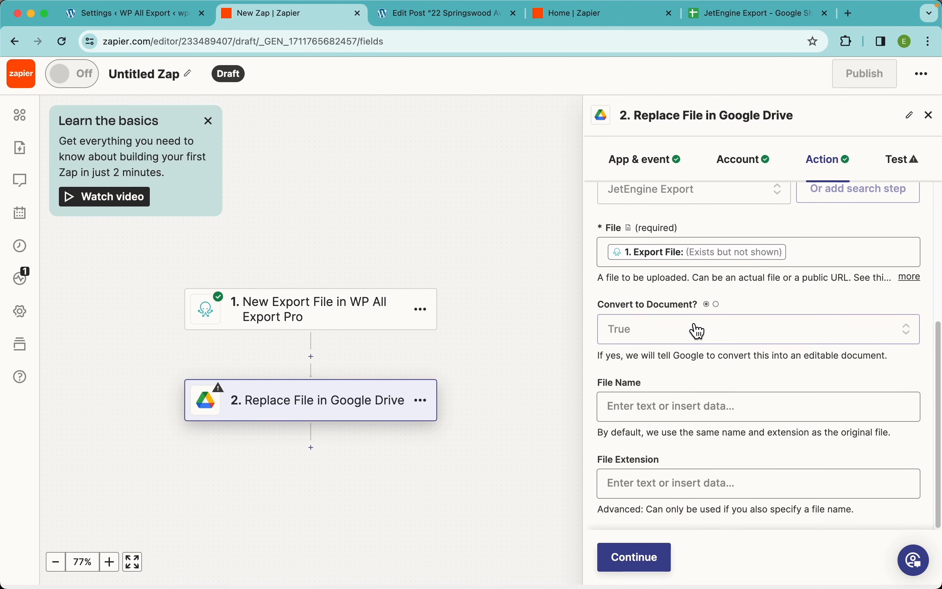
click(660, 407)
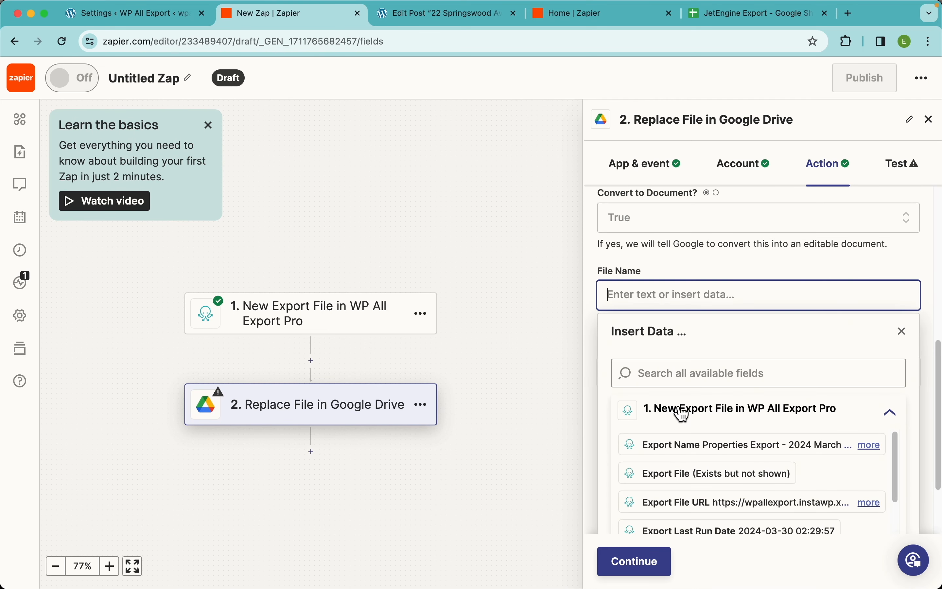
text(JetEngine Export)
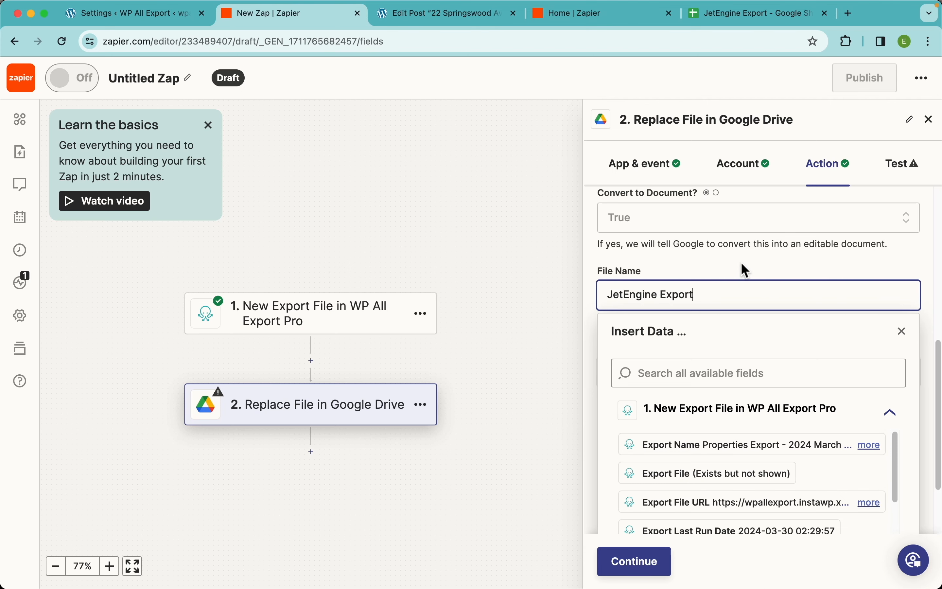
click(742, 267)
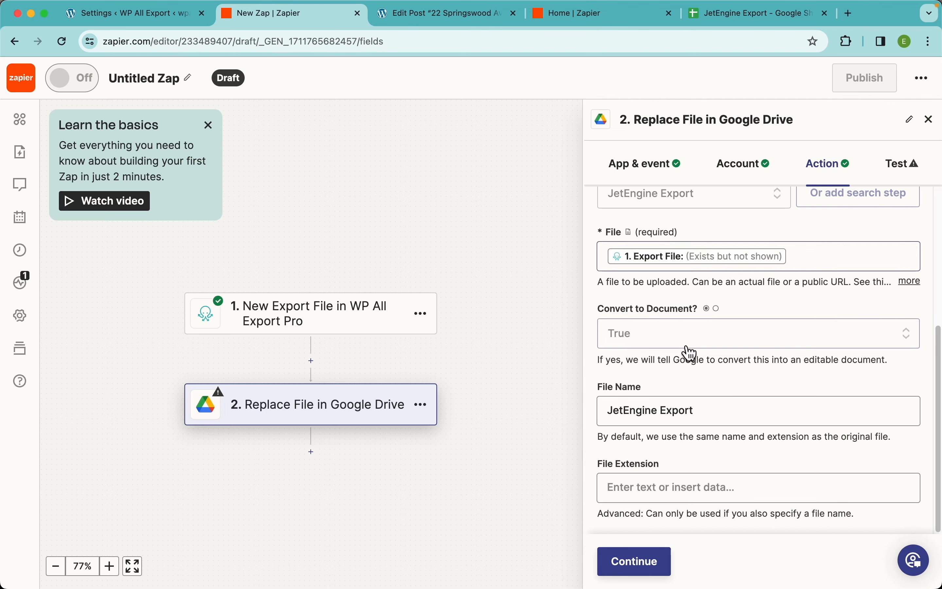
- Review the Replace File action's fields, continue, and test the Google Drive step
scroll(681, 355, up, 5)
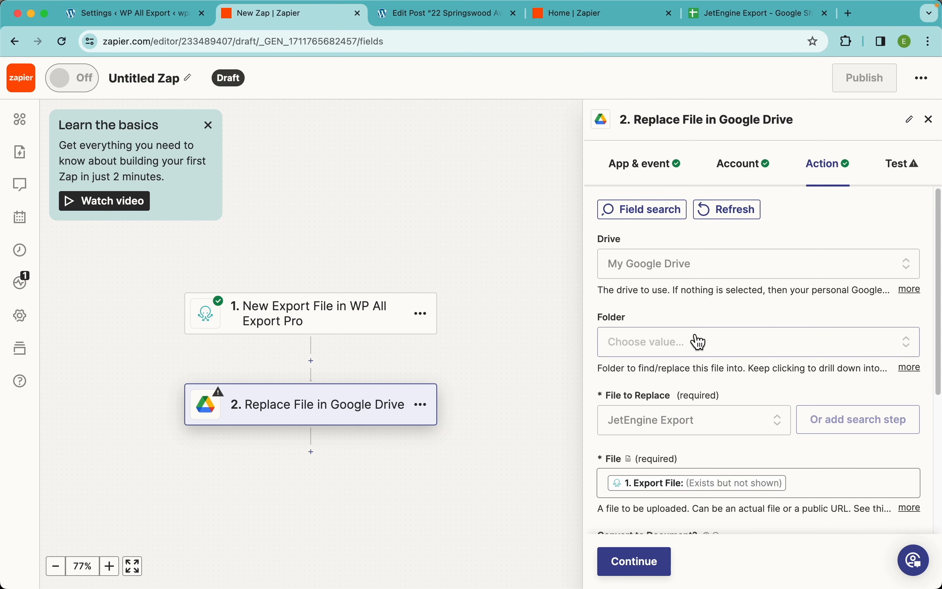
scroll(707, 320, down, 5)
click(657, 568)
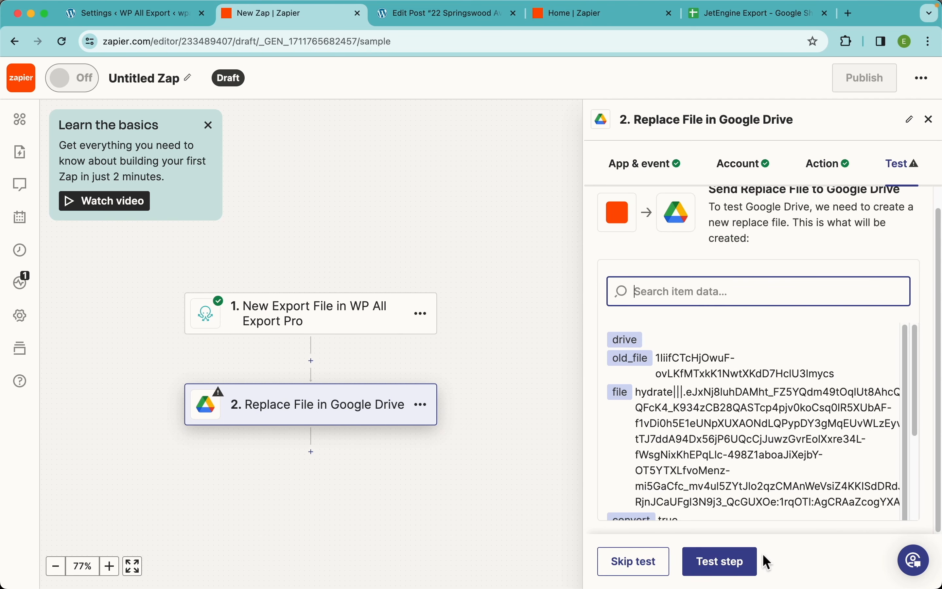
click(723, 562)
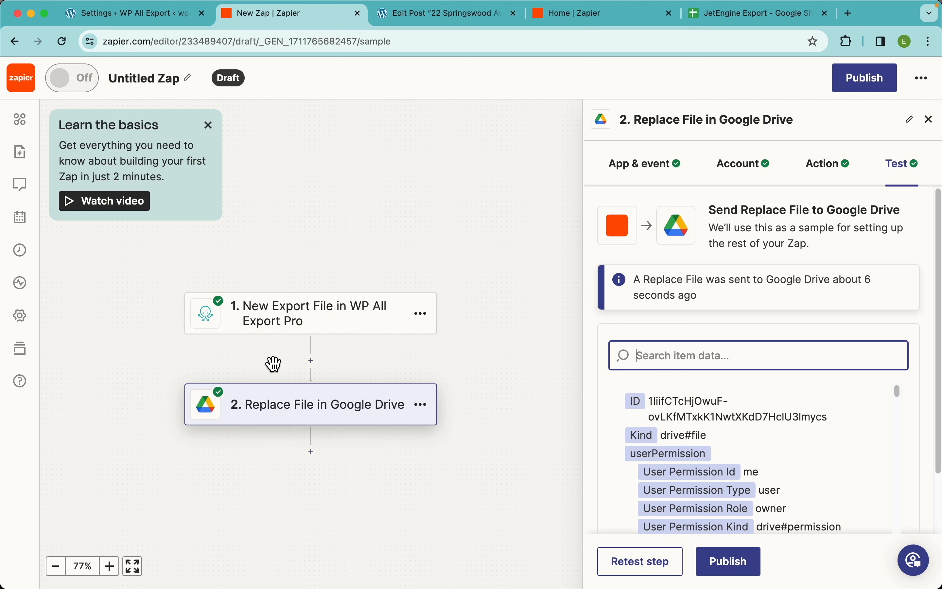
- Rename the Zap as JetEngine Export, publish it, and dismiss the dialog that follows publishing
click(171, 81)
click(169, 84)
key(super+a)
text(Je)
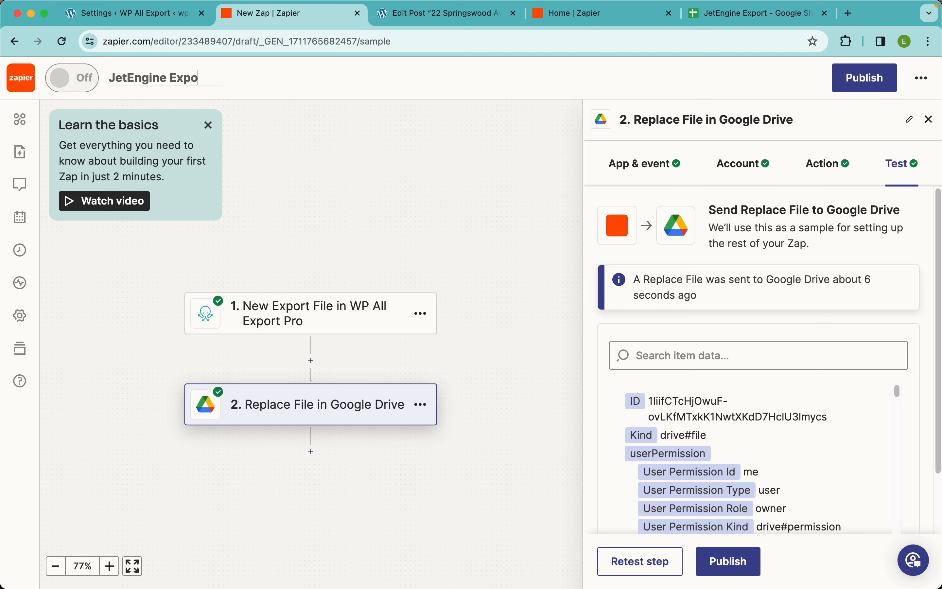
click(868, 86)
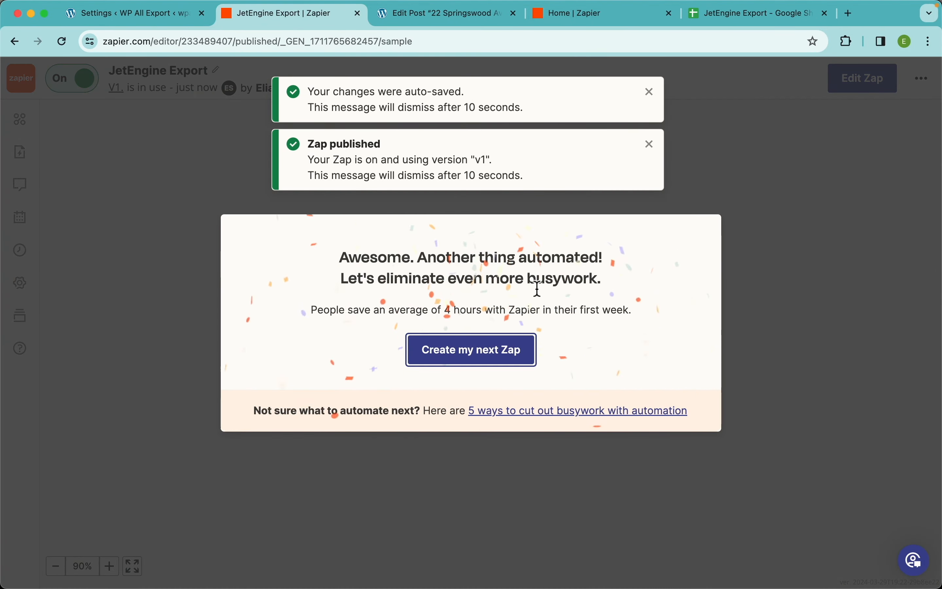
click(753, 279)
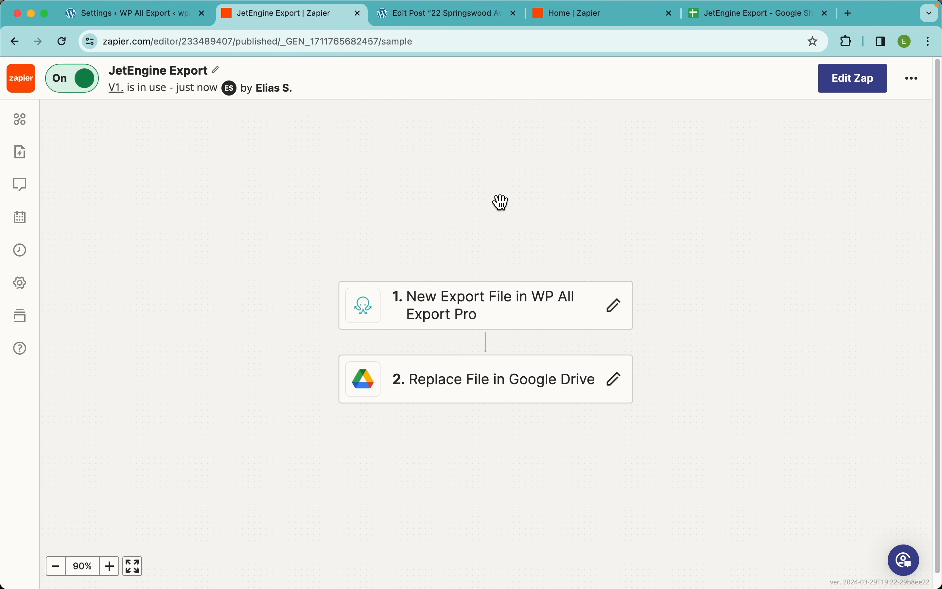
- Switch to WP All Export and run the Properties Export - 2024 March 30 02:24 from the managed exports
click(142, 23)
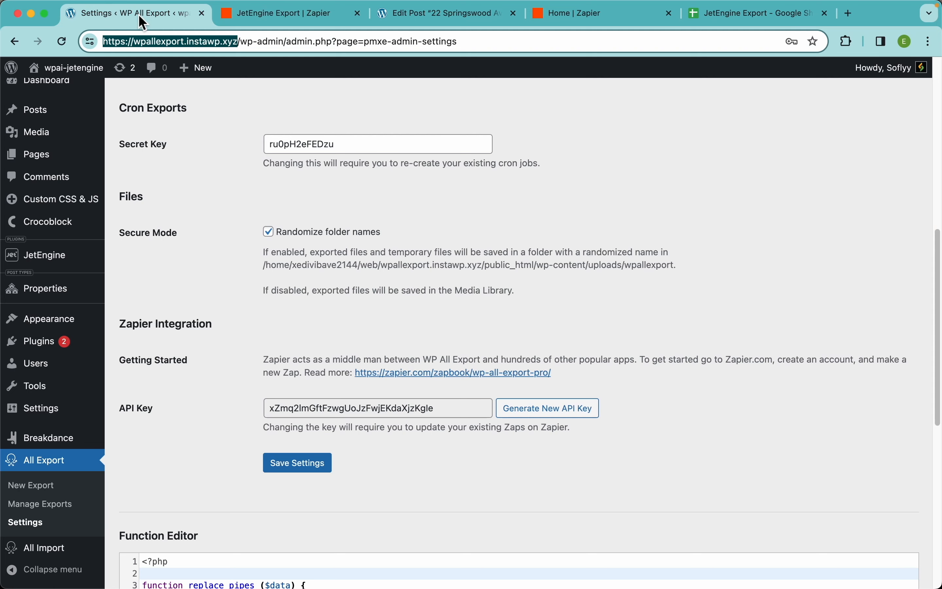
click(64, 505)
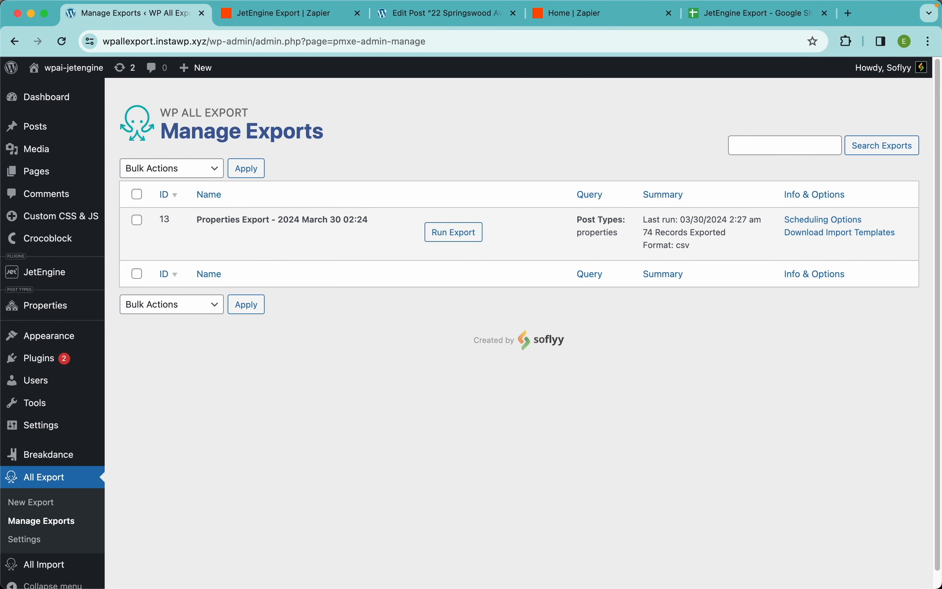
click(450, 239)
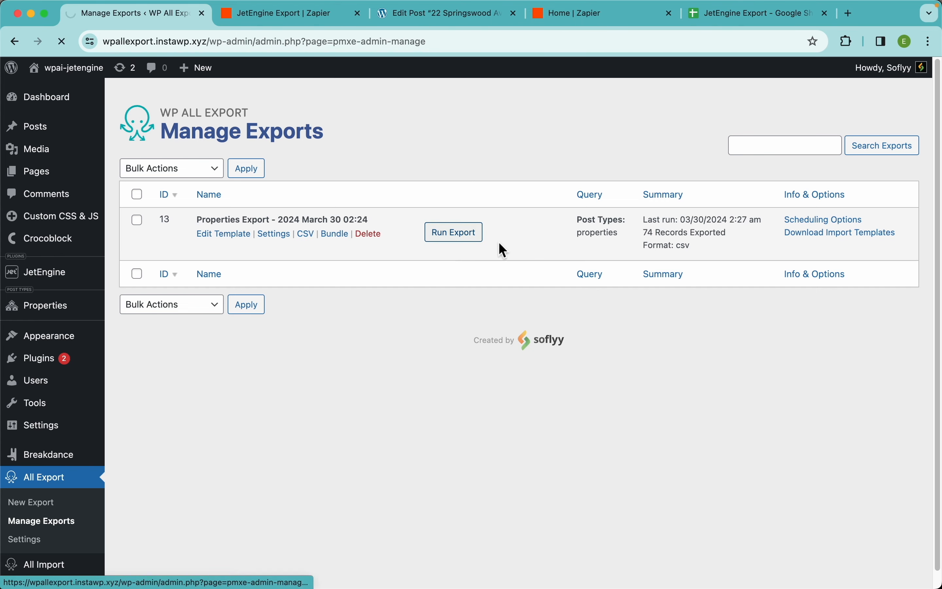
click(821, 184)
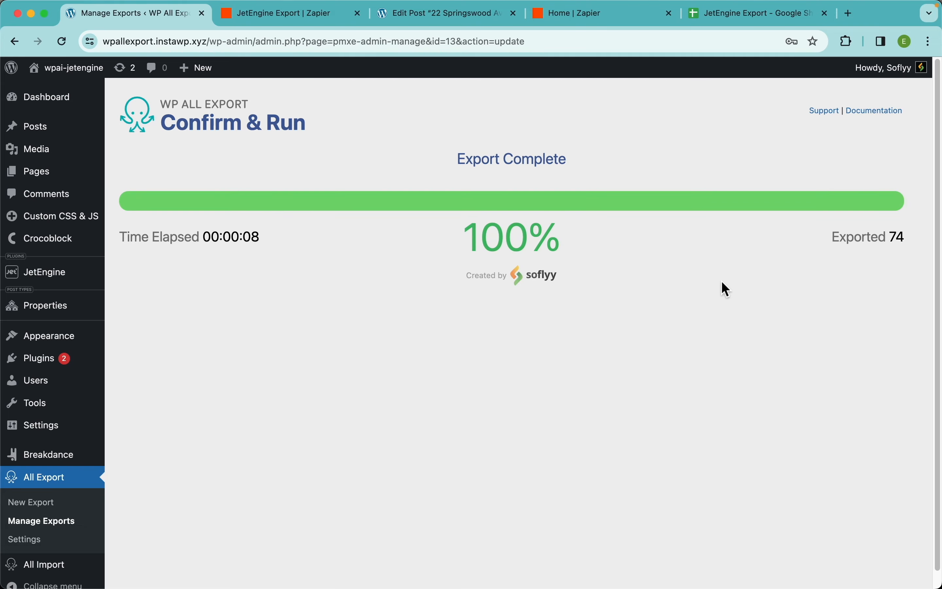
- Switch to the JetEngine Export spreadsheet and widen the Property Name column to fit its entries
click(720, 20)
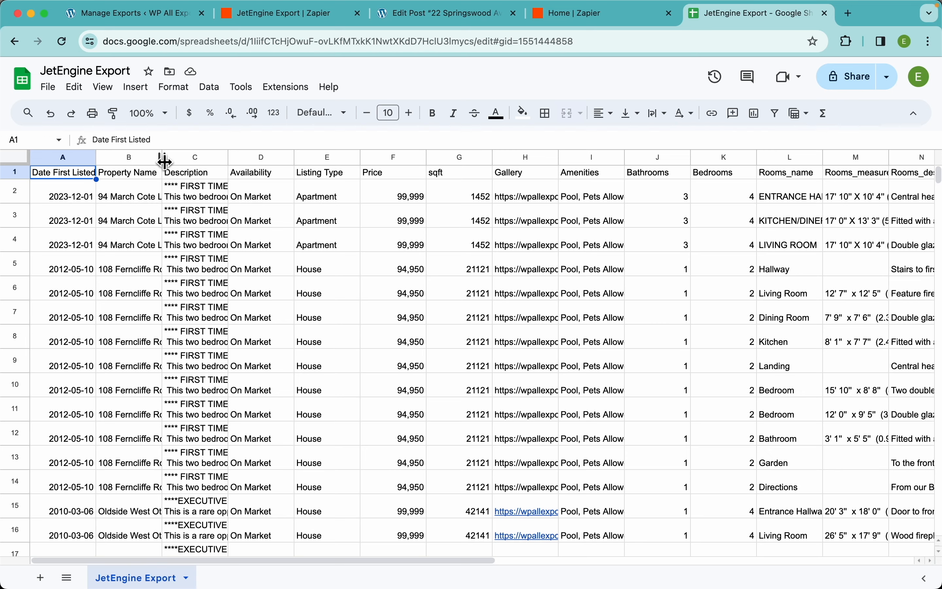
drag(163, 157, 231, 157)
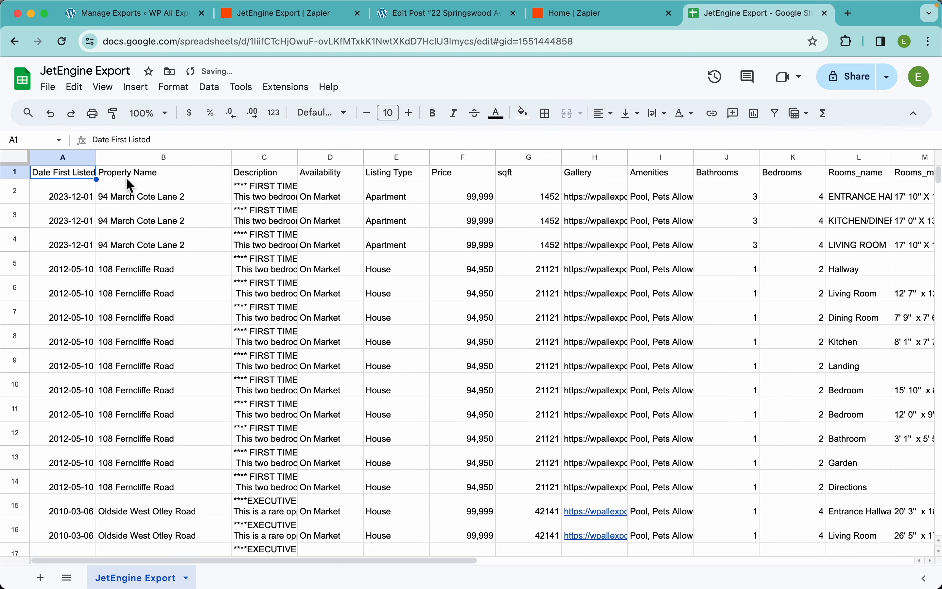
- Examine the exported column headers in row 1, starting at Property Name and going back to Rooms_name
click(150, 176)
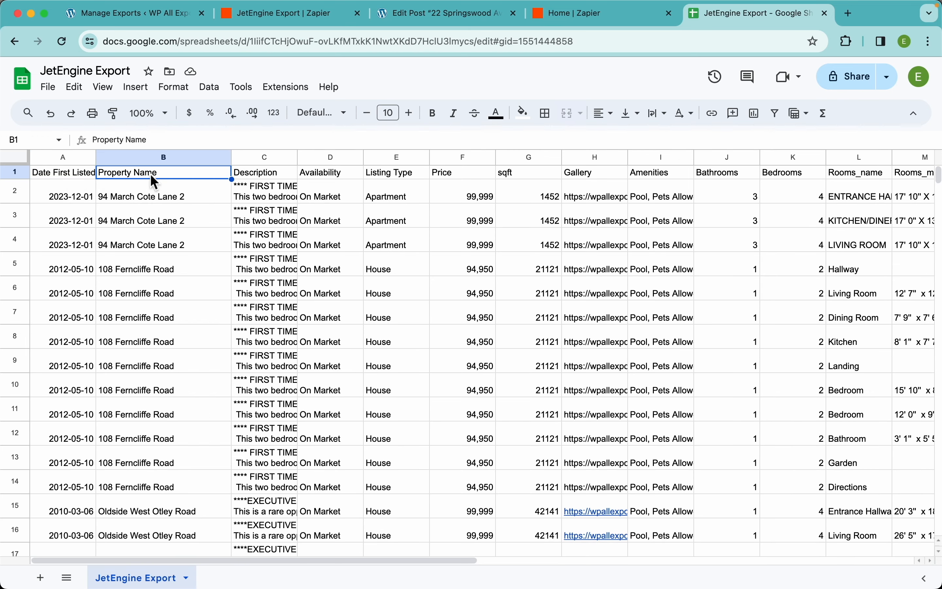
key(Right)
key(Right)
key(Right)
key(Right)
key(Right)
key(Right)
key(Right)
key(Right)
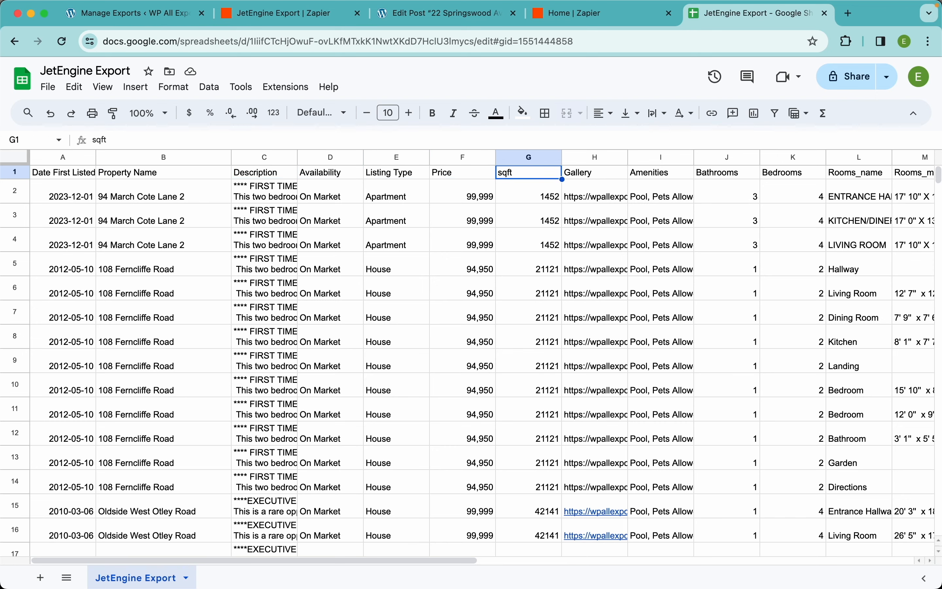
key(Right)
key(Right)
key(Right)
key(Right)
key(Right)
key(Right)
key(Right)
key(Right)
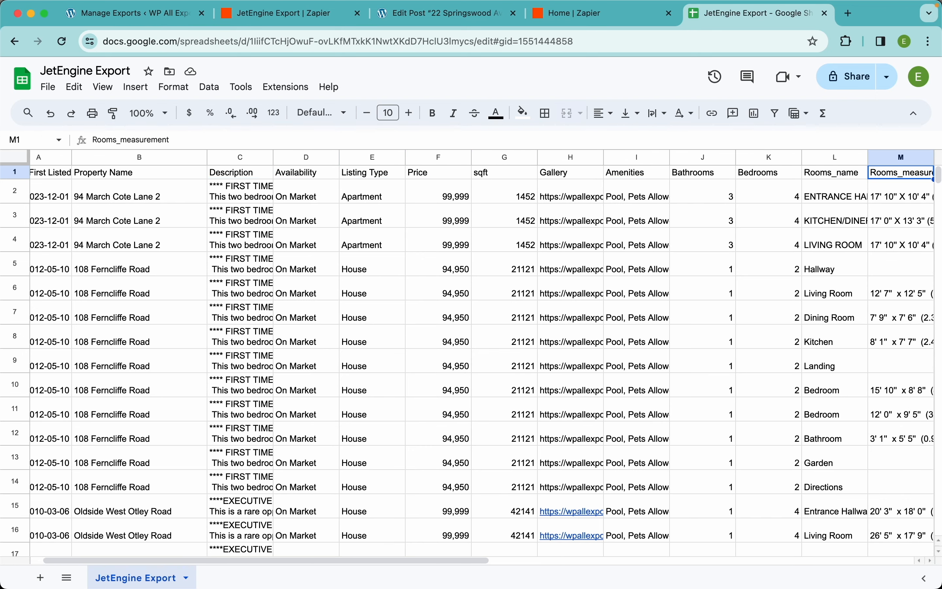
key(Left)
key(Left)
key(Left)
key(Left)
key(Left)
key(Left)
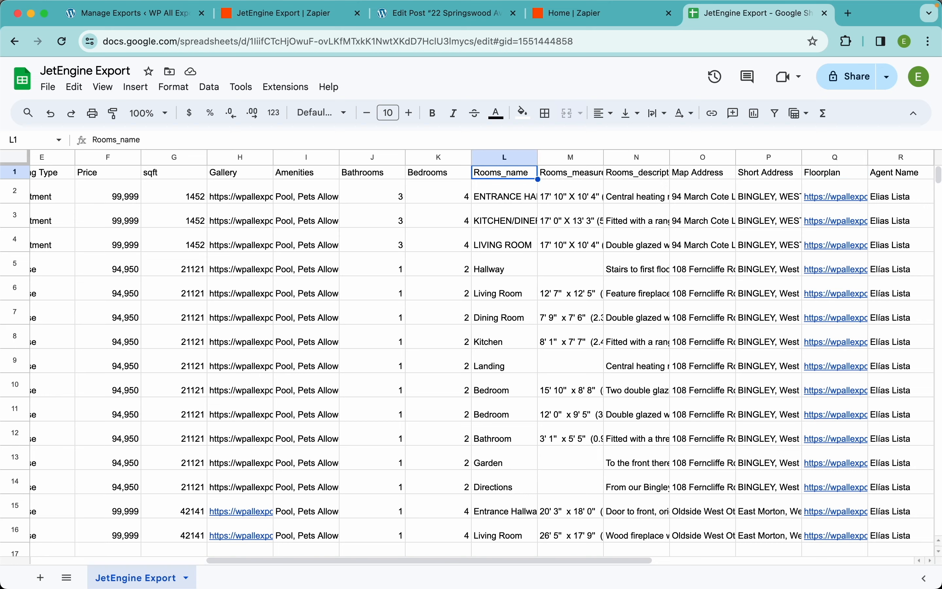
- Examine the room entries in the Rooms_name column for the first exported properties
key(Down)
key(Down)
key(Down)
key(Down)
key(Down)
key(Down)
key(Up)
key(Up)
key(Up)
key(Up)
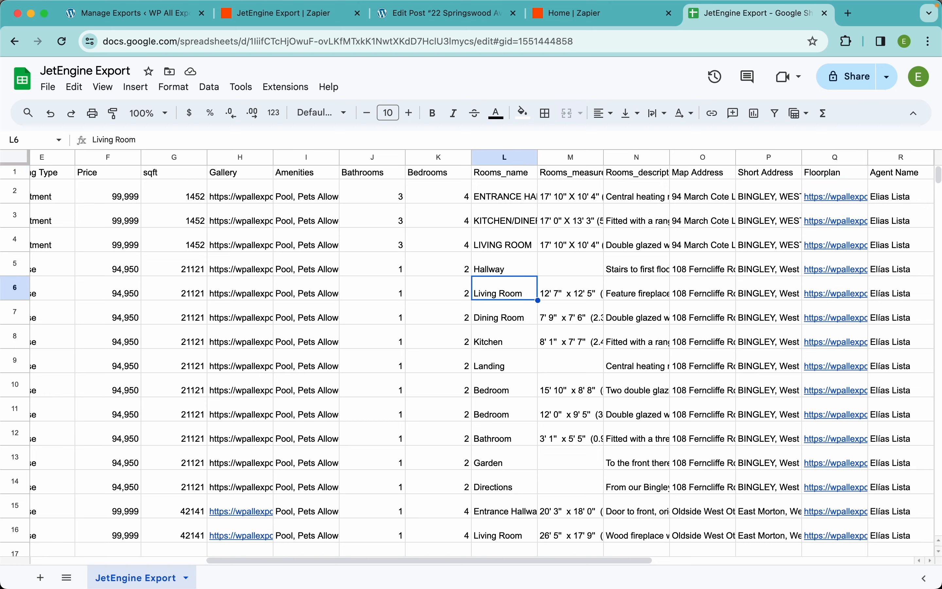
key(Up)
- Examine row 2 through Link for more details, go back to its first cell, and return to the WP All Export page
key(Right)
key(Right)
key(Right)
key(Right)
key(Right)
key(Right)
key(Right)
key(Right)
key(Right)
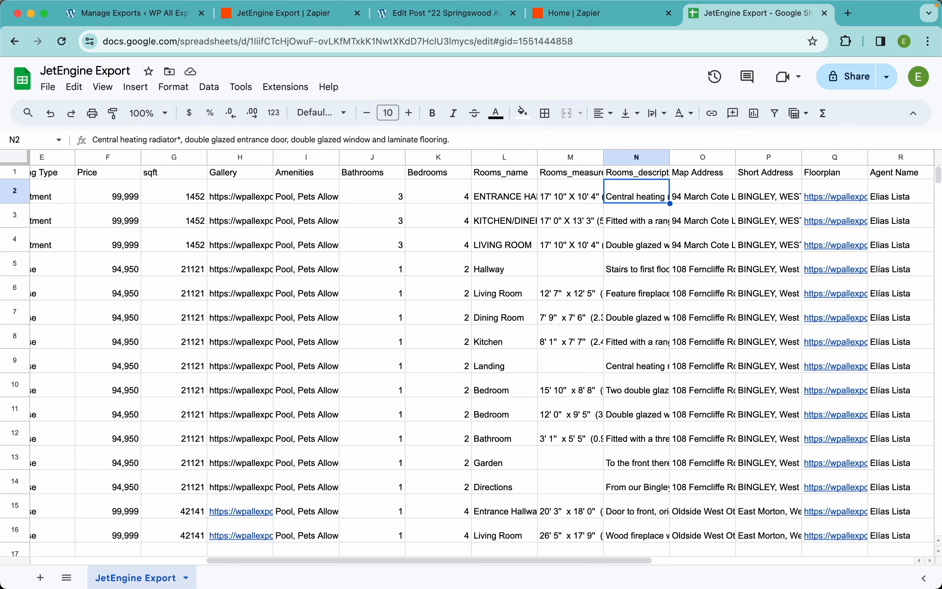
key(Right)
key(Right)
key(Right)
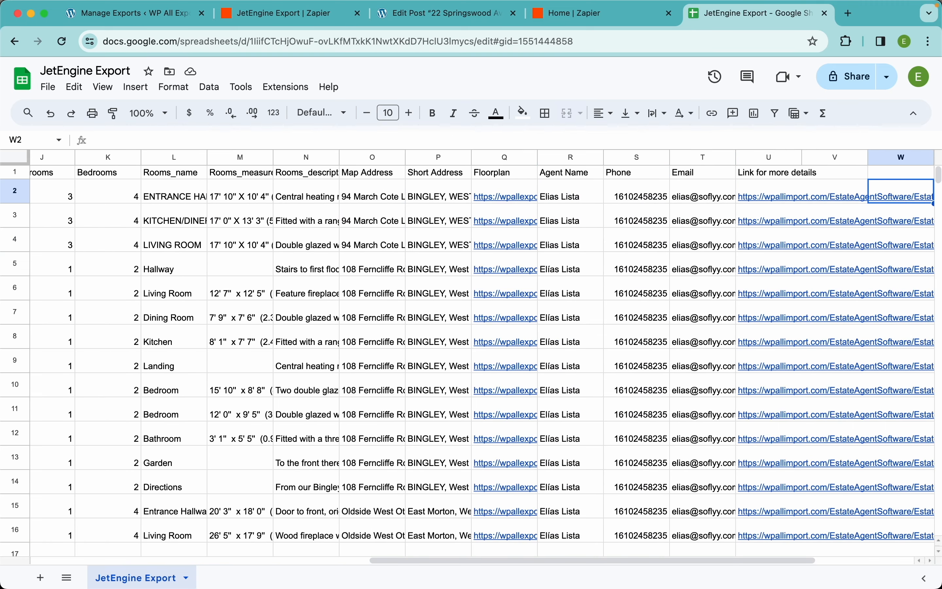
key(Left)
key(Left)
key(Left)
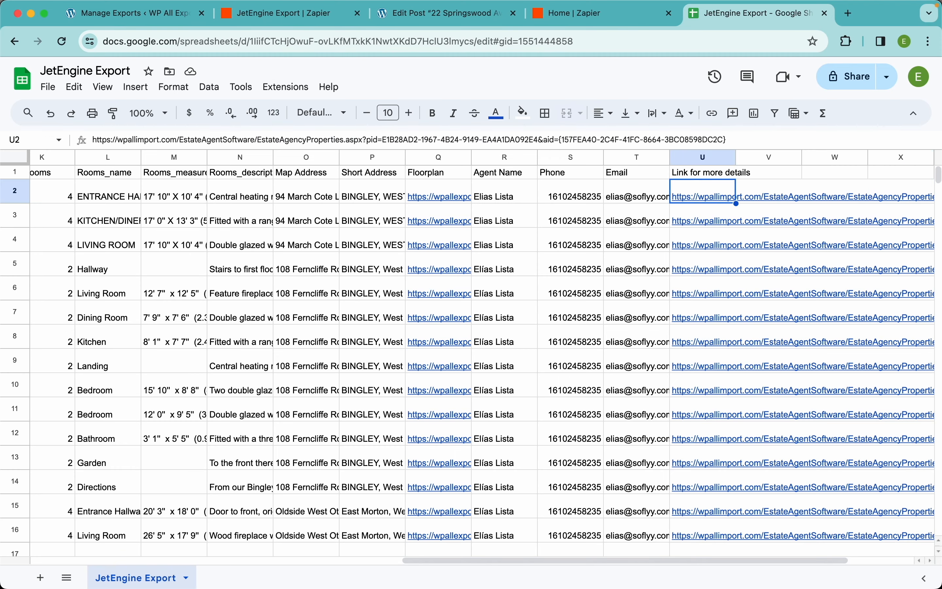
key(Home)
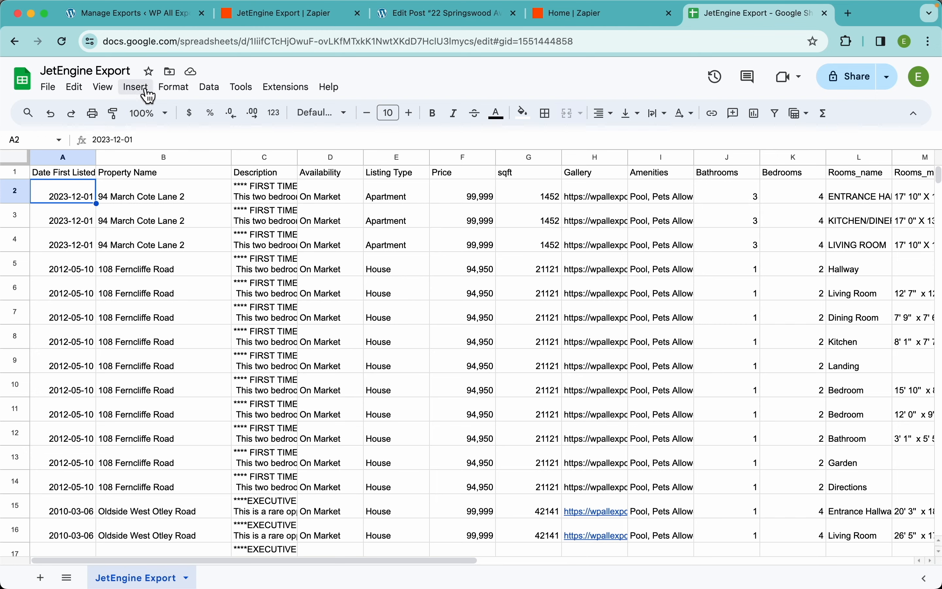
click(152, 19)
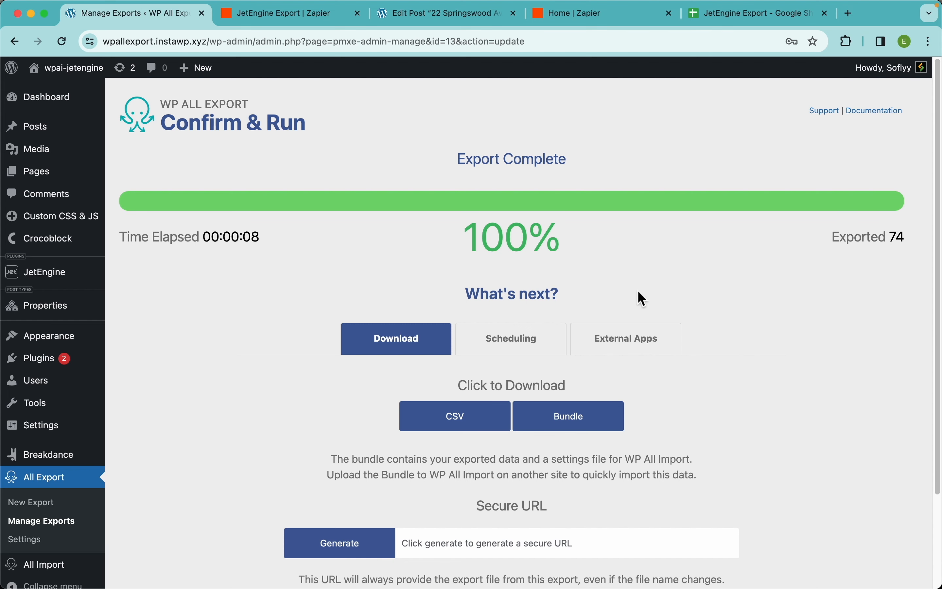